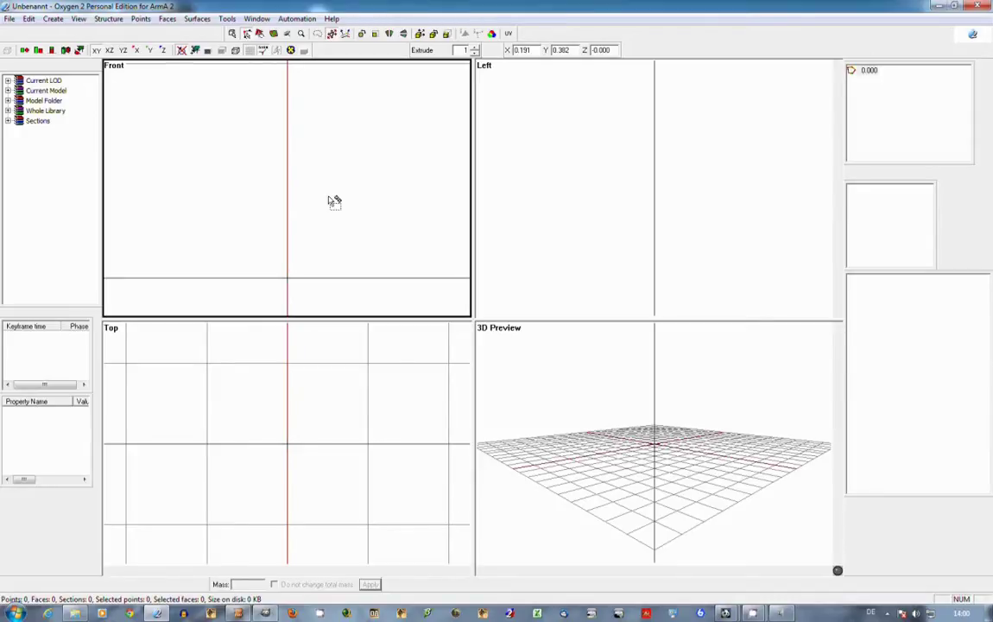
Open the recent model file soldier.p3d.
{"action": "left_click", "coordinate": [13, 21]}
{"action": "left_click", "coordinate": [10, 18]}
{"action": "left_click", "coordinate": [10, 18]}
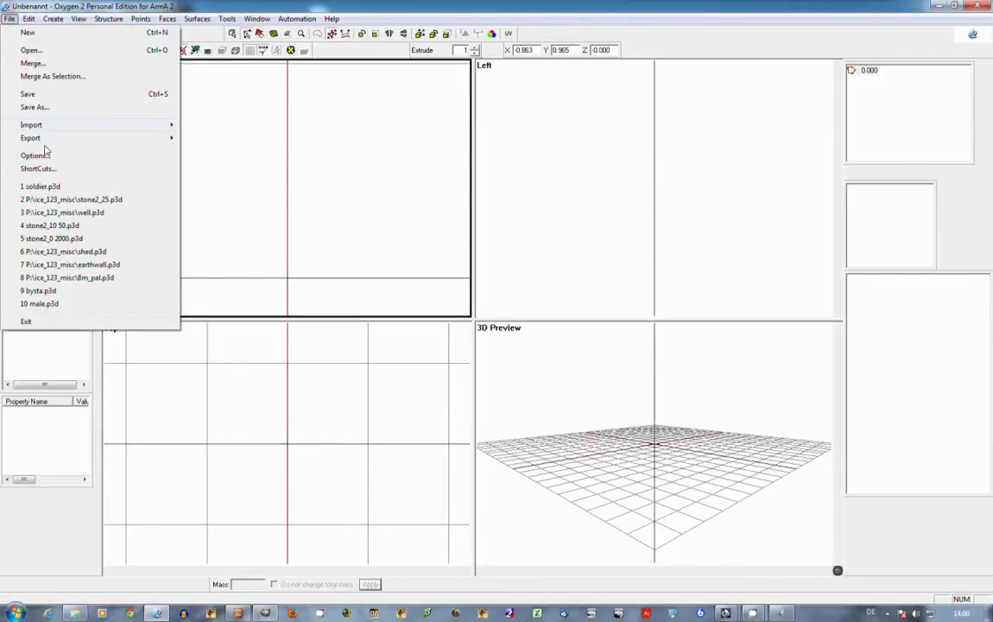
{"action": "left_click", "coordinate": [40, 186]}
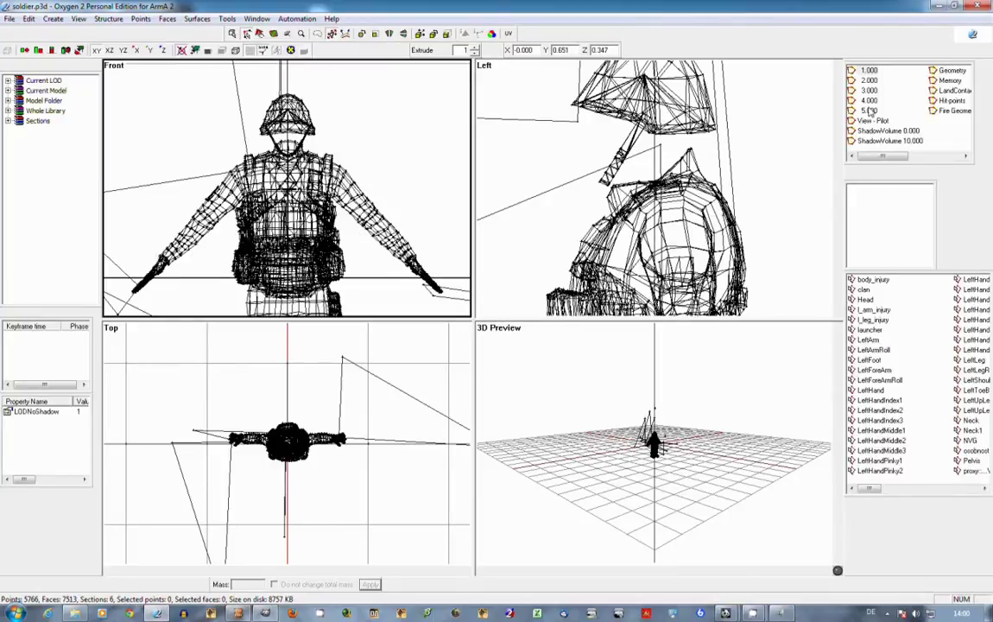
Add a new LOD 6.000 to the soldier model.
{"action": "scroll", "coordinate": [316, 164], "scroll_direction": "down", "scroll_amount": 2}
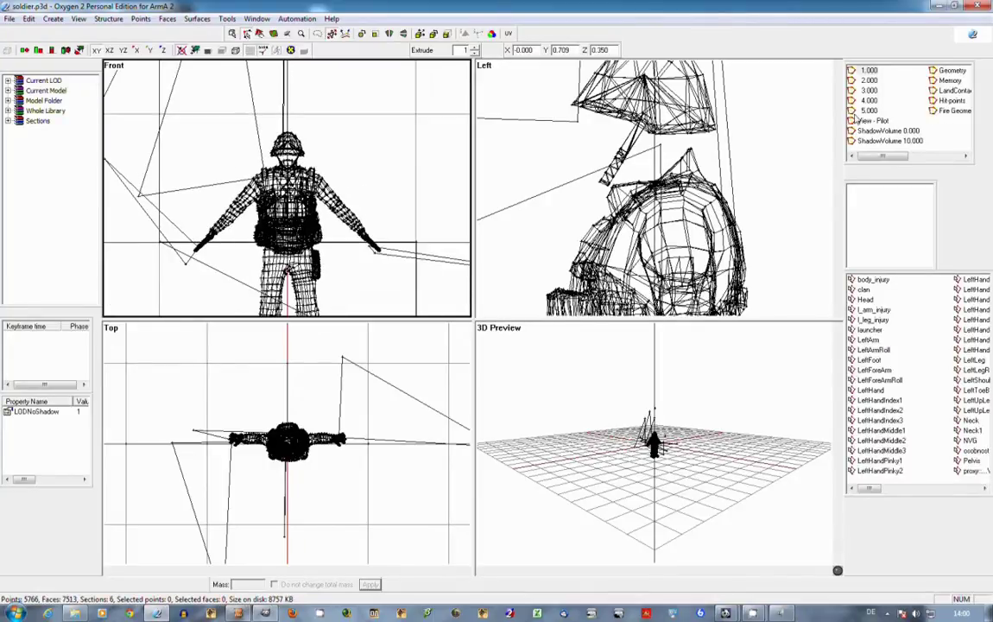
{"action": "right_click", "coordinate": [898, 108]}
{"action": "left_click", "coordinate": [902, 111]}
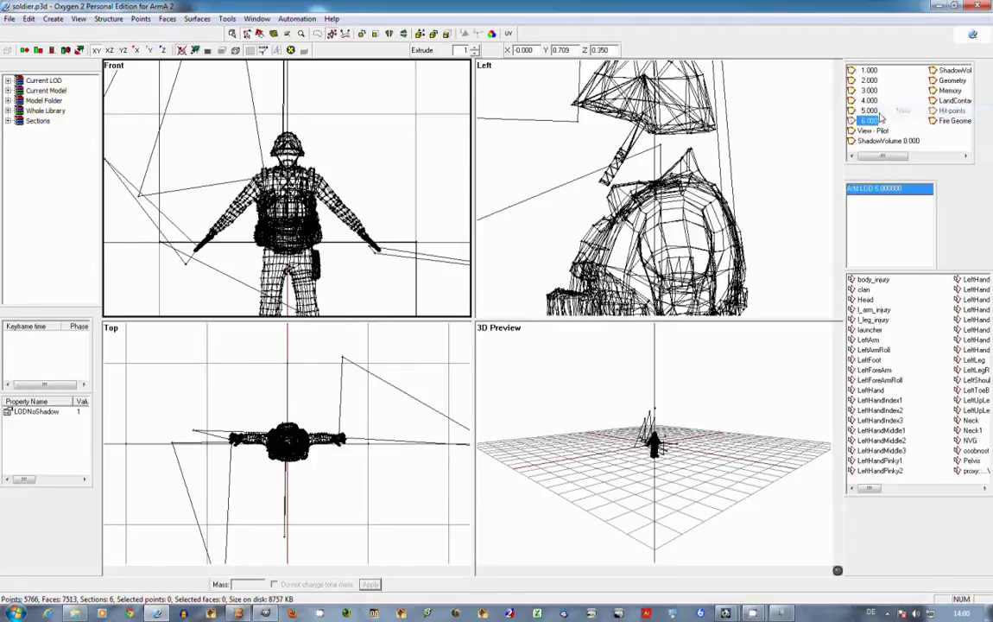
Import the OBJ file of the fireman from the Examples folder into LOD 6.000, with master scale 0.01 and edge angle 80.
{"action": "left_click", "coordinate": [26, 18]}
{"action": "mouse_move", "coordinate": [9, 18]}
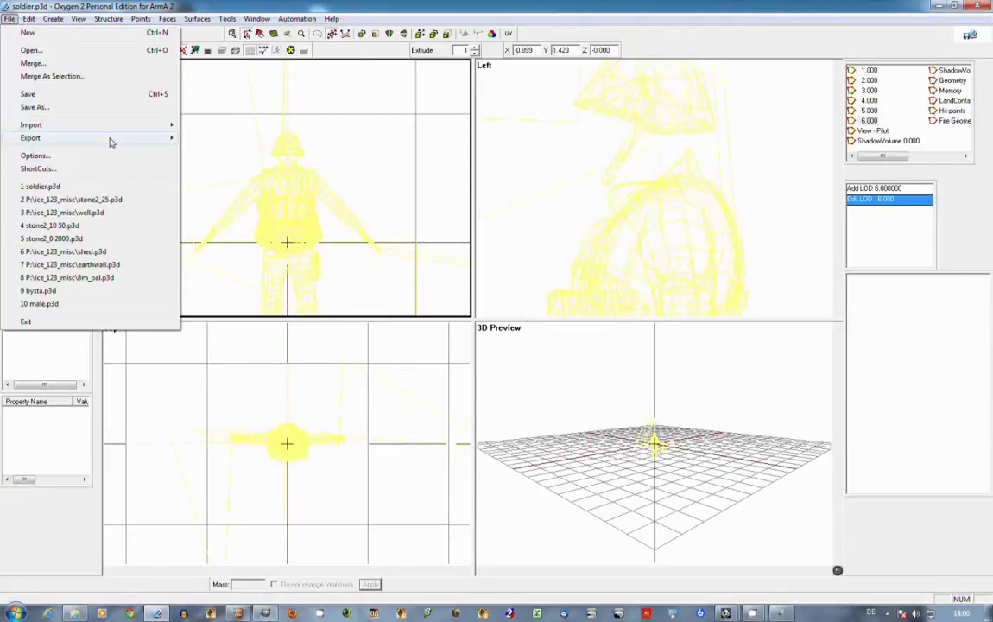
{"action": "mouse_move", "coordinate": [146, 125]}
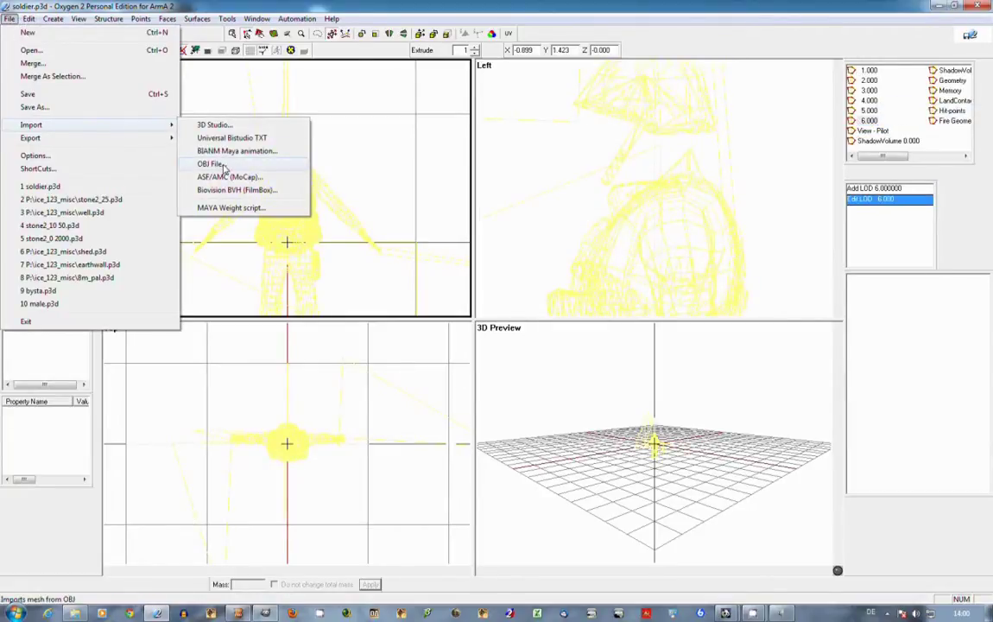
{"action": "left_click", "coordinate": [212, 164]}
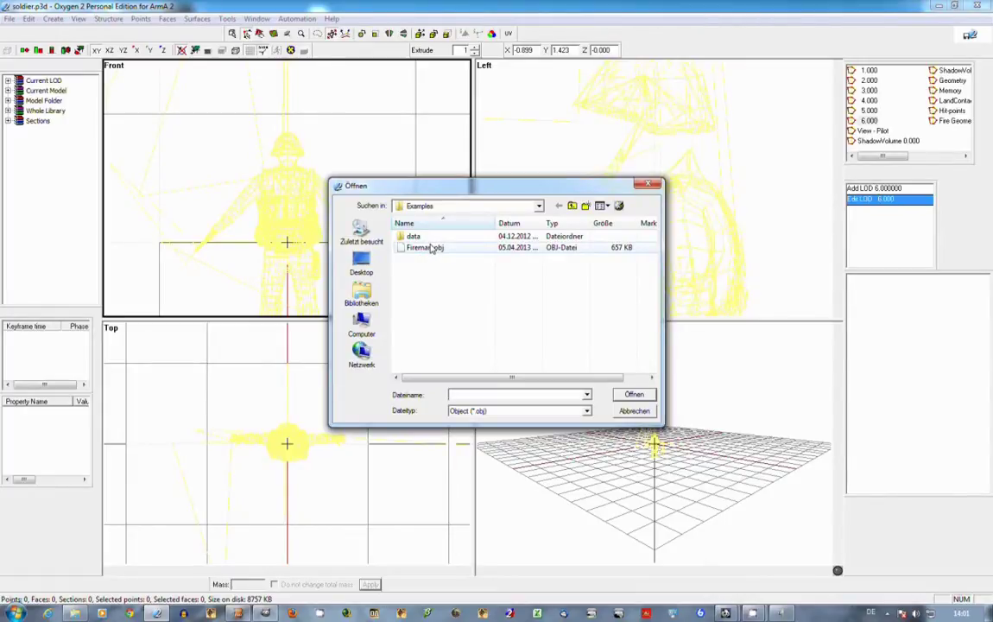
{"action": "double_click", "coordinate": [425, 247]}
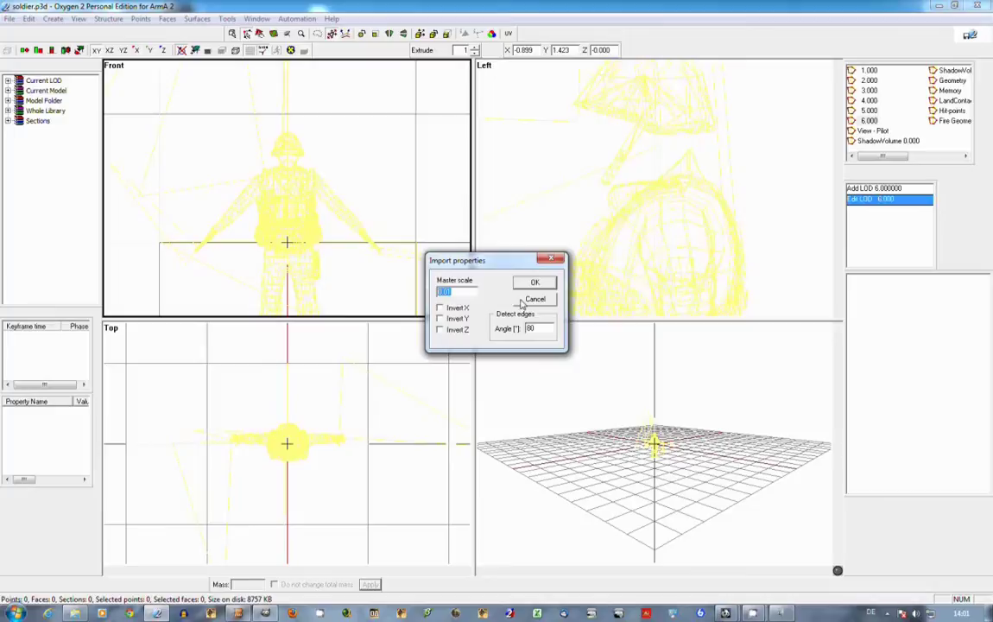
{"action": "left_click", "coordinate": [528, 285]}
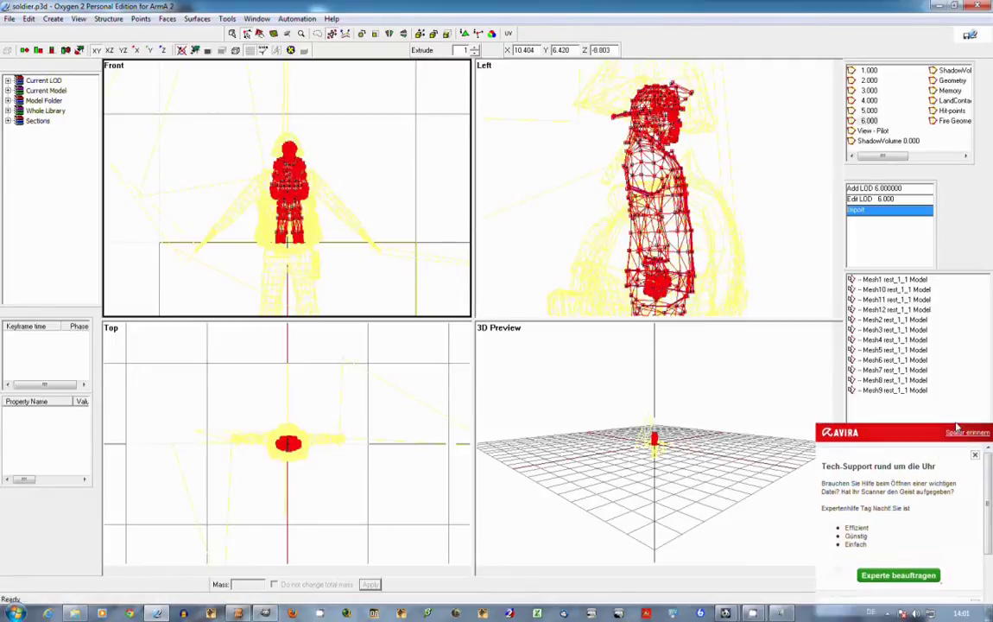
Select the whole fireman mesh in the Front view, enlarge it freehand to roughly the soldier's height and lower it onto the soldier's outline.
{"action": "scroll", "coordinate": [317, 191], "scroll_direction": "up", "scroll_amount": 1}
{"action": "scroll", "coordinate": [318, 191], "scroll_direction": "up", "scroll_amount": 2}
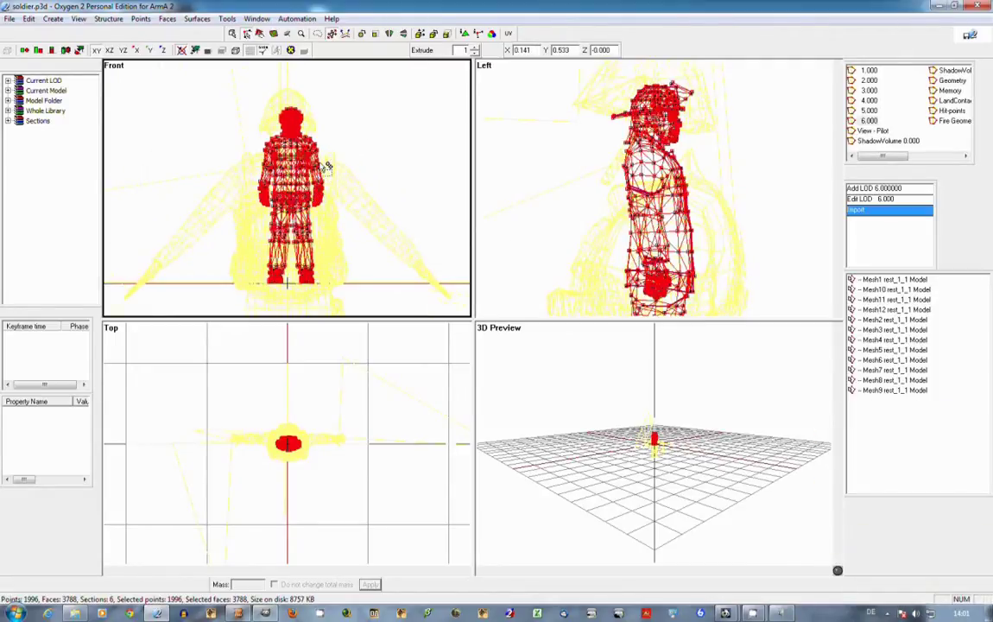
{"action": "left_click", "coordinate": [261, 161]}
{"action": "left_click_drag", "start_coordinate": [206, 106], "coordinate": [355, 297]}
{"action": "left_click", "coordinate": [355, 297]}
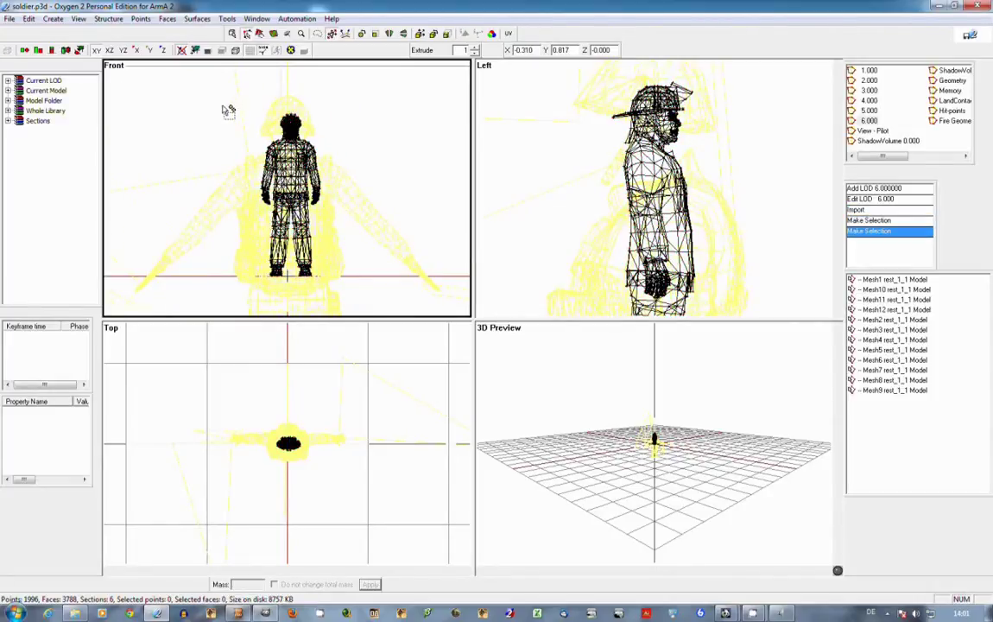
{"action": "scroll", "coordinate": [242, 141], "scroll_direction": "down", "scroll_amount": 2}
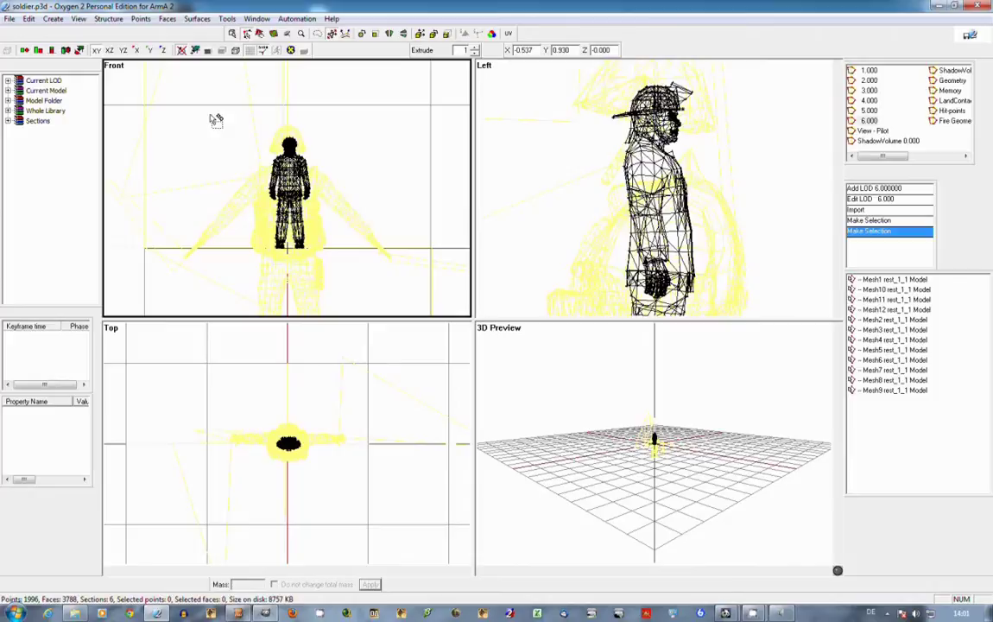
{"action": "left_click_drag", "start_coordinate": [210, 106], "coordinate": [353, 282]}
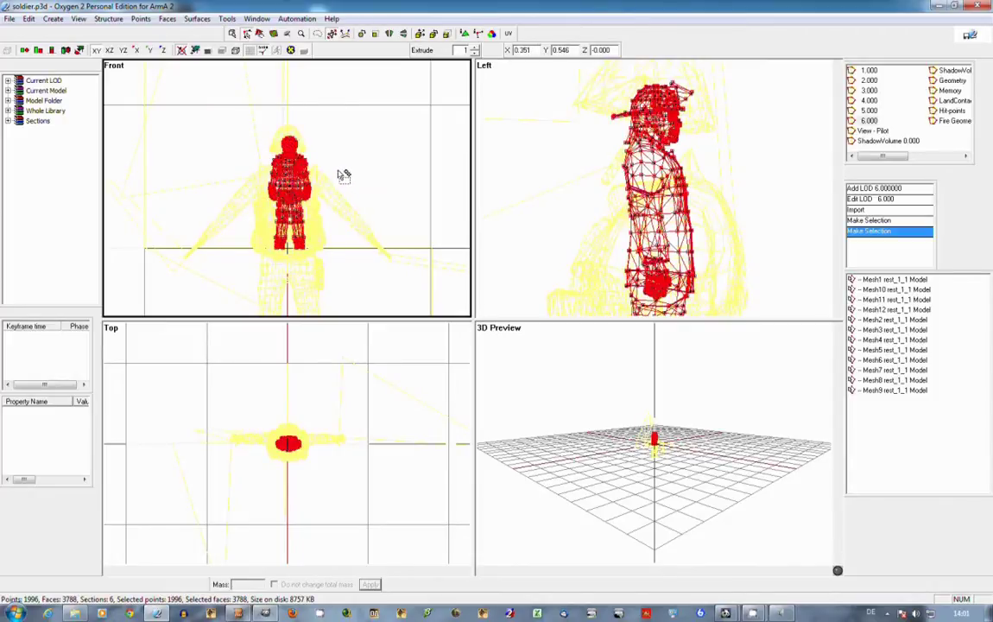
{"action": "left_click", "coordinate": [404, 32]}
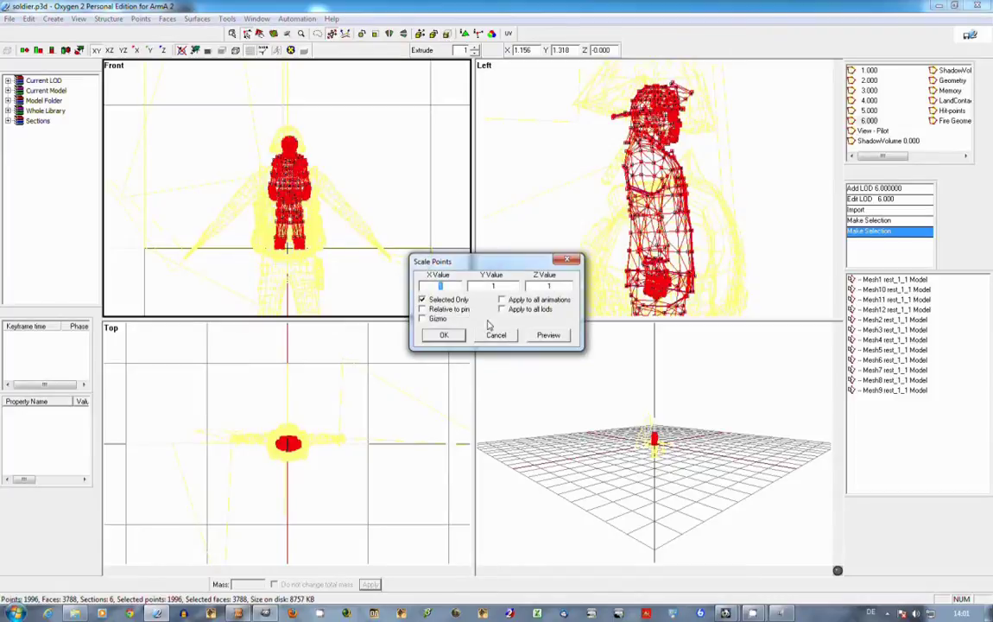
{"action": "left_click", "coordinate": [496, 335]}
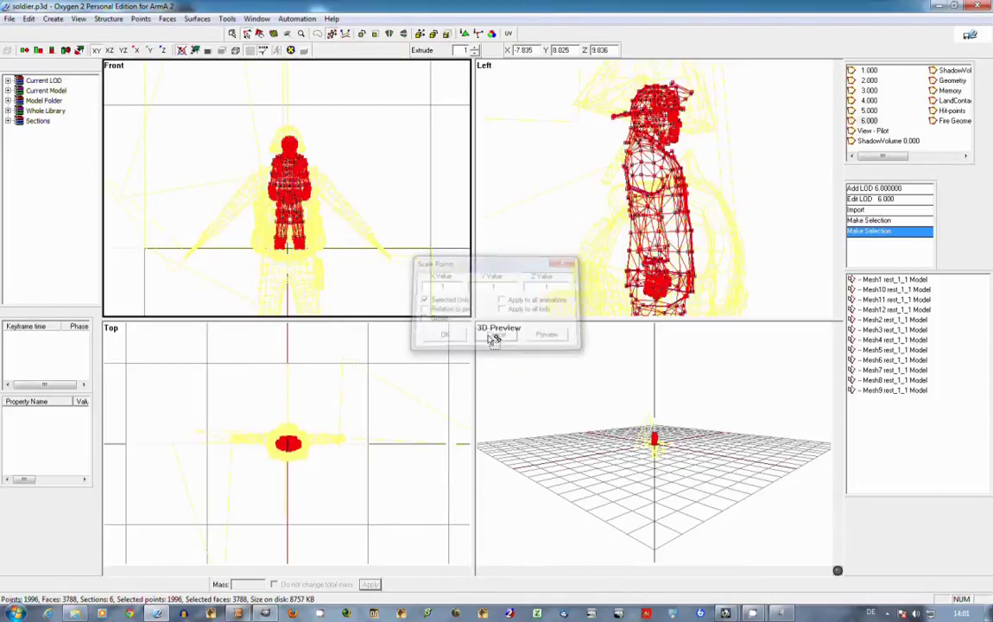
{"action": "mouse_move", "coordinate": [337, 168]}
{"action": "left_mouse_down"}
{"action": "mouse_move", "coordinate": [335, 118]}
{"action": "mouse_move", "coordinate": [334, 182]}
{"action": "mouse_move", "coordinate": [332, 170]}
{"action": "left_mouse_up"}
{"action": "scroll", "coordinate": [335, 138], "scroll_direction": "down", "scroll_amount": 4}
{"action": "left_click_drag", "start_coordinate": [333, 172], "coordinate": [333, 166]}
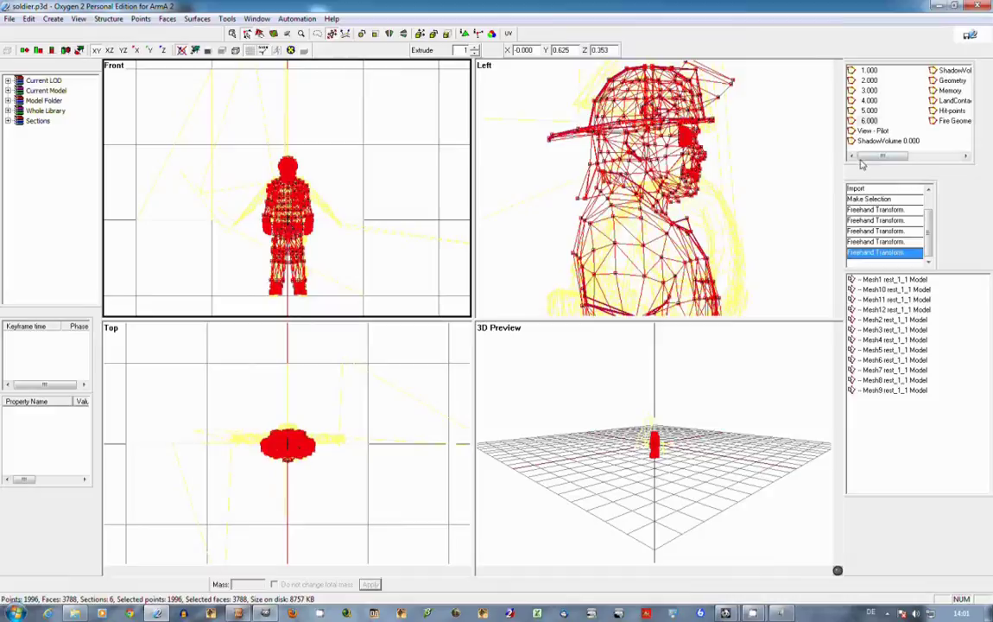
Cut the fireman mesh from LOD 6.000 and paste it into LOD 1.000.
{"action": "key", "text": "ctrl+x"}
{"action": "left_click", "coordinate": [870, 71]}
{"action": "key", "text": "ctrl+v"}
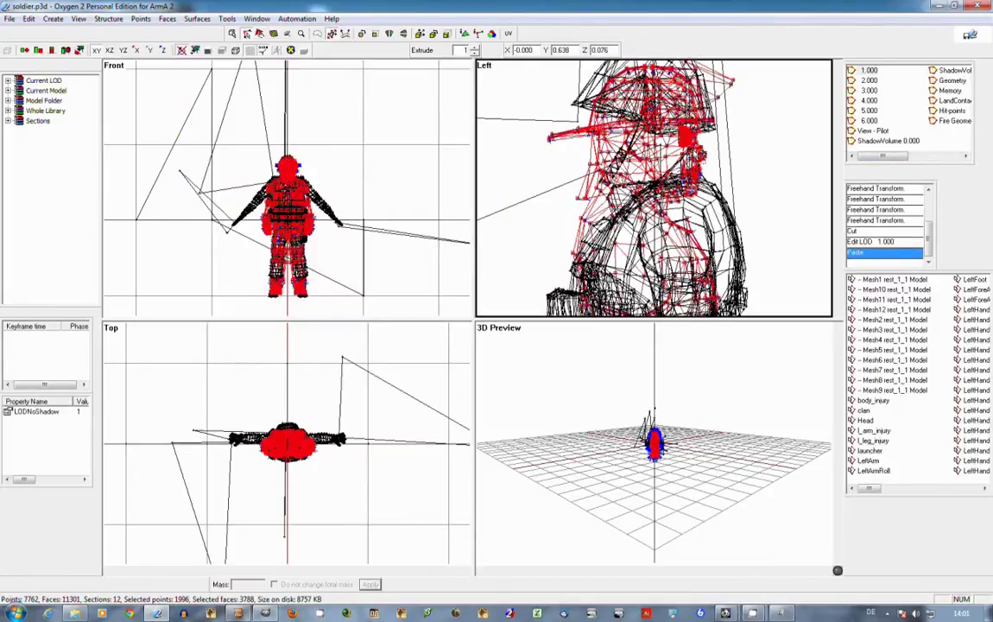
Rotate the selected fireman points by 180 degrees on Y, with 0 on X and Z.
{"action": "scroll", "coordinate": [548, 120], "scroll_direction": "down", "scroll_amount": 3}
{"action": "left_click", "coordinate": [433, 34]}
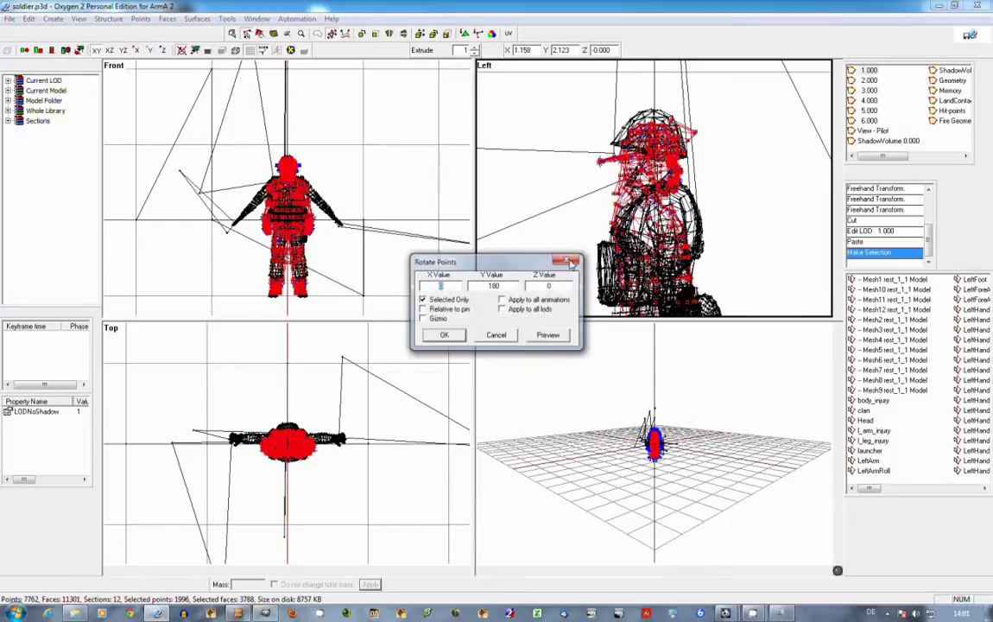
{"action": "left_click", "coordinate": [549, 335]}
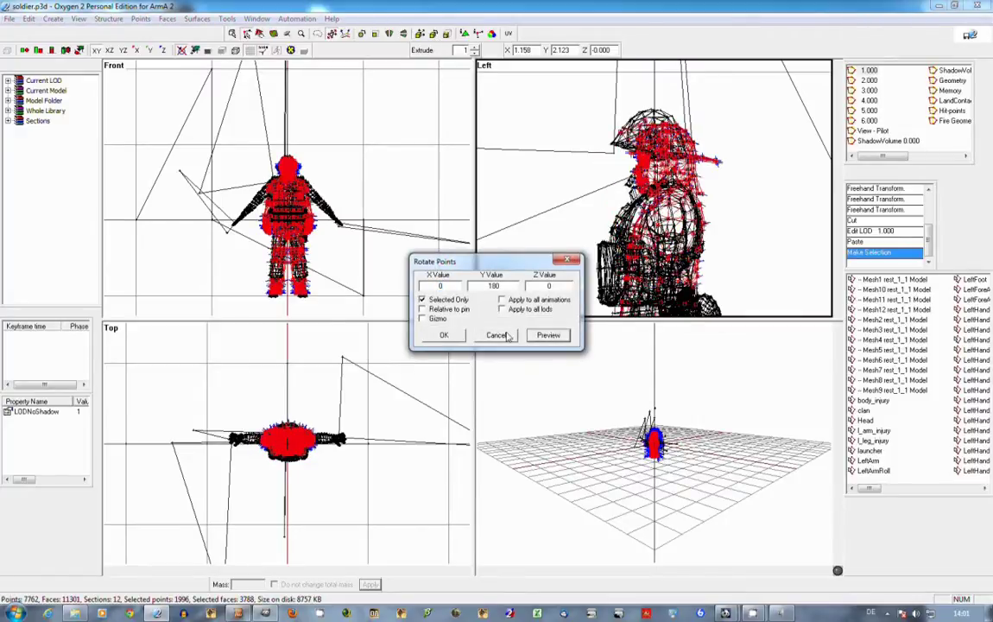
{"action": "left_click", "coordinate": [440, 335]}
Move the fireman mesh slightly up and forward onto the soldier's body in the Left view, keeping it selected.
{"action": "right_click_drag", "start_coordinate": [669, 198], "coordinate": [649, 182]}
{"action": "scroll", "coordinate": [652, 186], "scroll_direction": "down", "scroll_amount": 5}
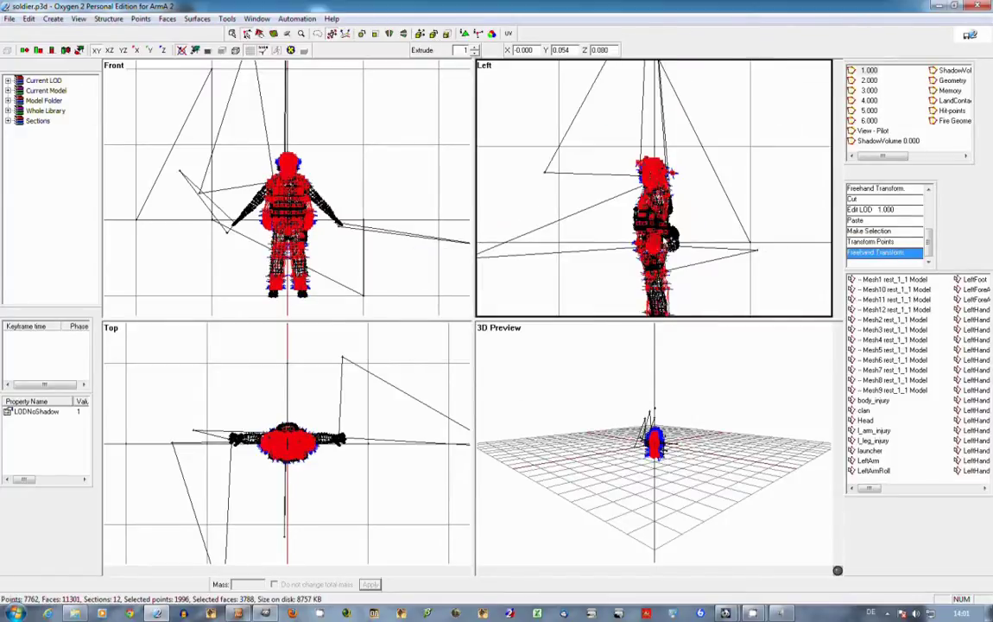
{"action": "left_click", "coordinate": [666, 238]}
{"action": "left_click", "coordinate": [671, 243]}
{"action": "key", "text": "ctrl+z"}
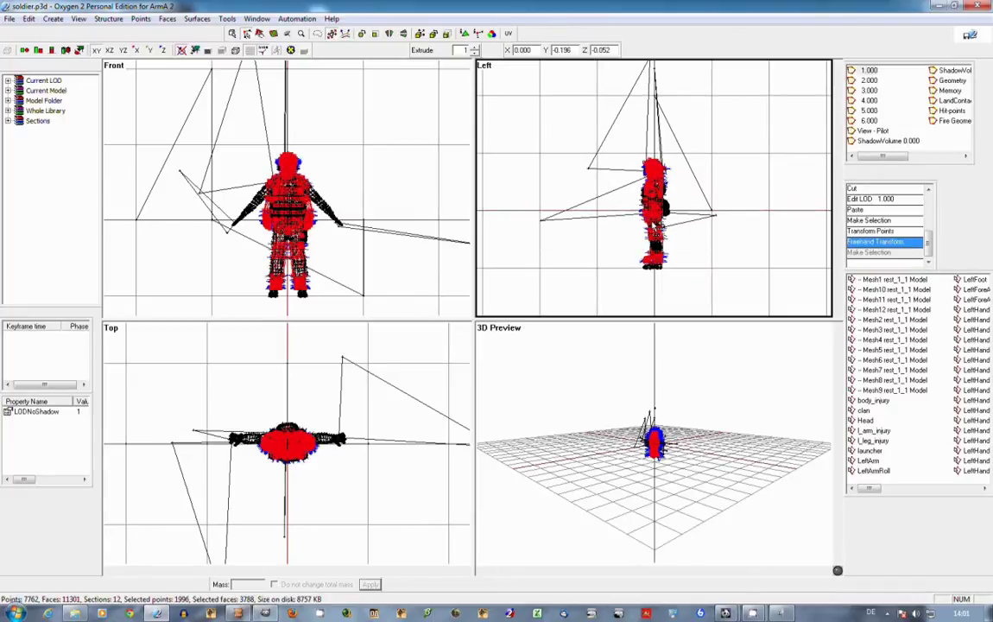
Scale the fireman mesh up slightly in the Left view and move it down to align its boots with the soldier's feet.
{"action": "scroll", "coordinate": [654, 203], "scroll_direction": "up", "scroll_amount": 4}
{"action": "right_click_drag", "start_coordinate": [678, 139], "coordinate": [680, 142], "text": "alt"}
{"action": "scroll", "coordinate": [664, 194], "scroll_direction": "down", "scroll_amount": 4, "text": "shift"}
{"action": "scroll", "coordinate": [663, 197], "scroll_direction": "down", "scroll_amount": 2, "text": "shift"}
{"action": "scroll", "coordinate": [663, 197], "scroll_direction": "up", "scroll_amount": 3}
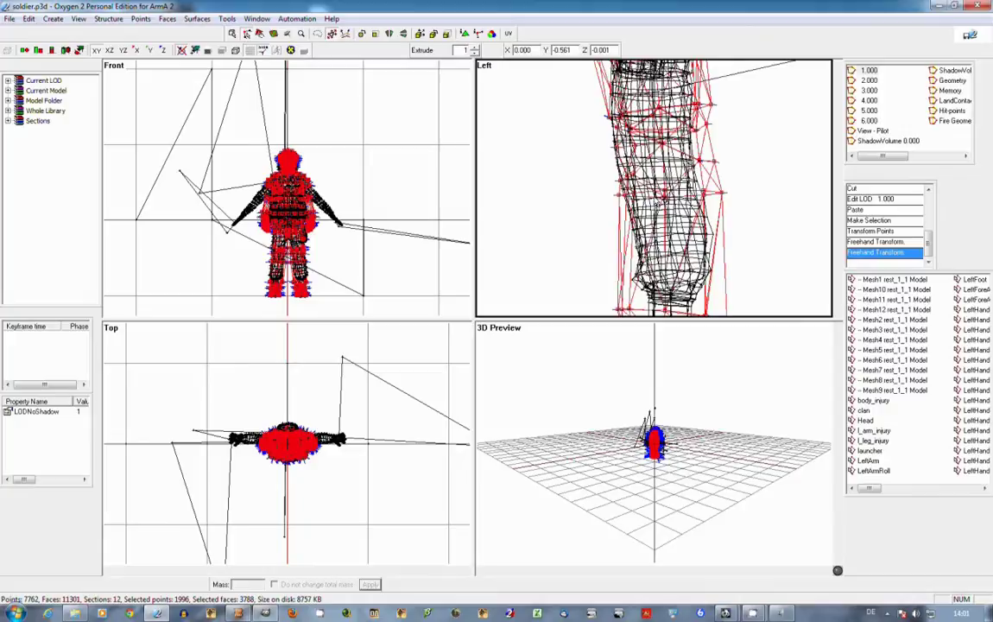
{"action": "scroll", "coordinate": [571, 182], "scroll_direction": "down", "scroll_amount": 3, "text": "shift"}
{"action": "right_click_drag", "start_coordinate": [590, 169], "coordinate": [589, 177]}
Scale the fireman mesh down slightly in the Left view to bring its head closer to the soldier's head.
{"action": "scroll", "coordinate": [588, 178], "scroll_direction": "down", "scroll_amount": 3}
{"action": "scroll", "coordinate": [589, 178], "scroll_direction": "up", "scroll_amount": 4, "text": "shift"}
{"action": "scroll", "coordinate": [592, 182], "scroll_direction": "up", "scroll_amount": 3, "text": "shift"}
{"action": "scroll", "coordinate": [635, 184], "scroll_direction": "up", "scroll_amount": 4}
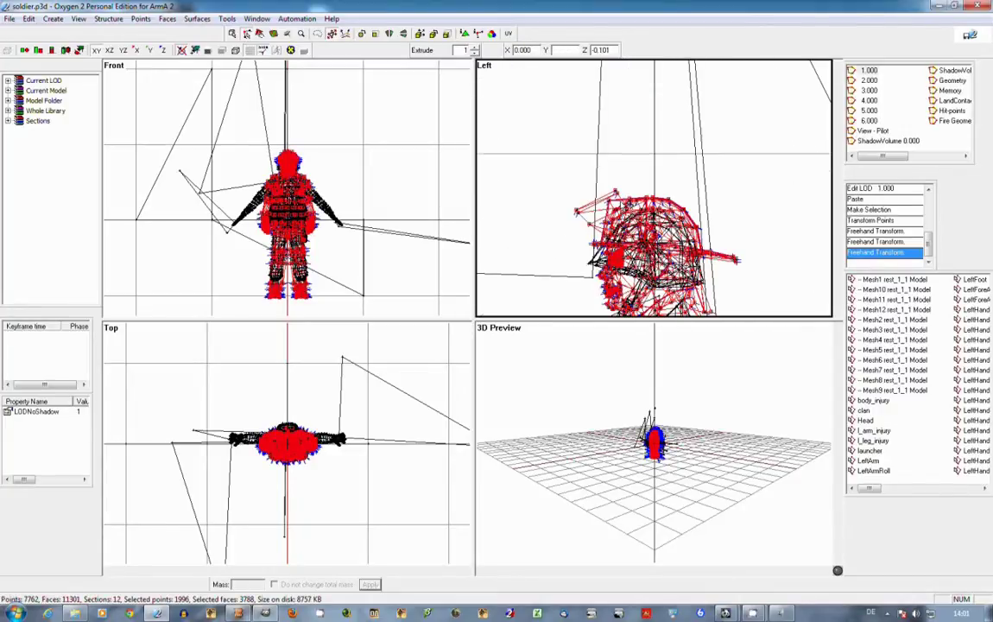
{"action": "scroll", "coordinate": [636, 186], "scroll_direction": "down", "scroll_amount": 3, "text": "shift"}
{"action": "scroll", "coordinate": [622, 208], "scroll_direction": "up", "scroll_amount": 1}
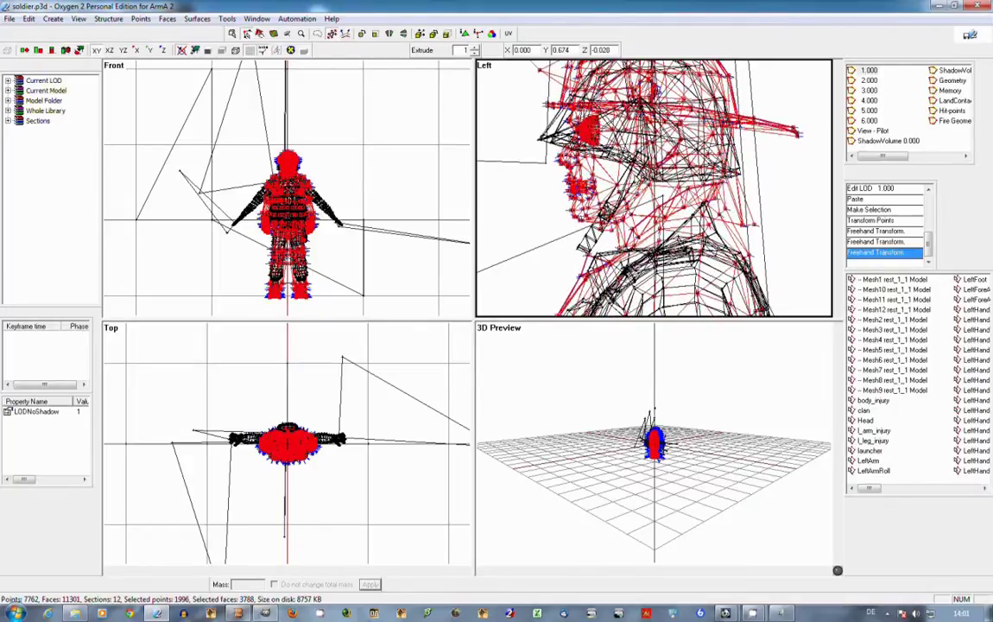
{"action": "right_click_drag", "start_coordinate": [636, 205], "coordinate": [636, 208], "text": "alt"}
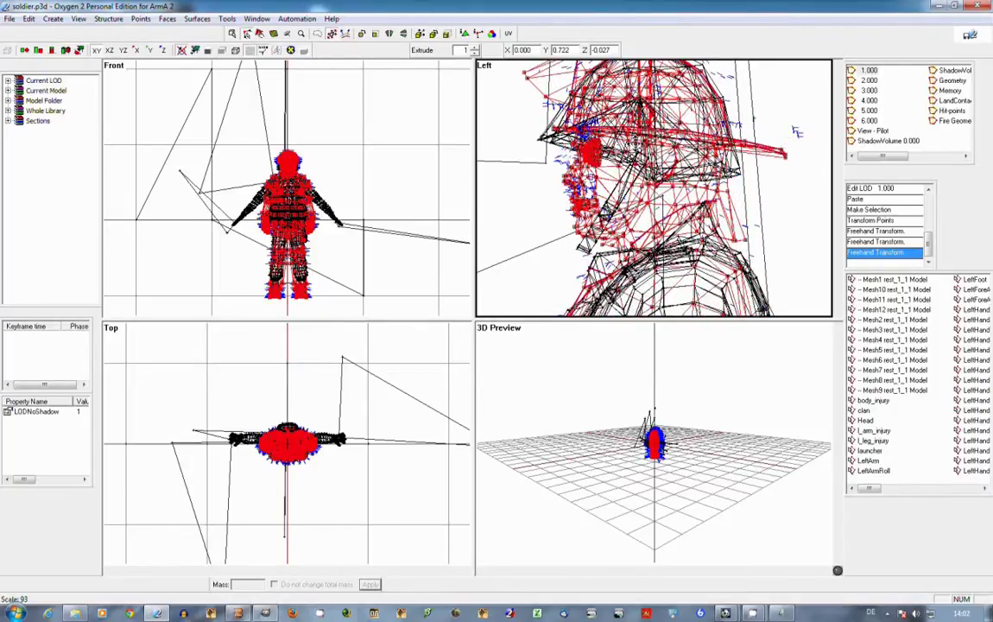
Lower the rescaled fireman mesh in the Left view so its boots rest at the soldier's ground level.
{"action": "scroll", "coordinate": [796, 131], "scroll_direction": "down", "scroll_amount": 6}
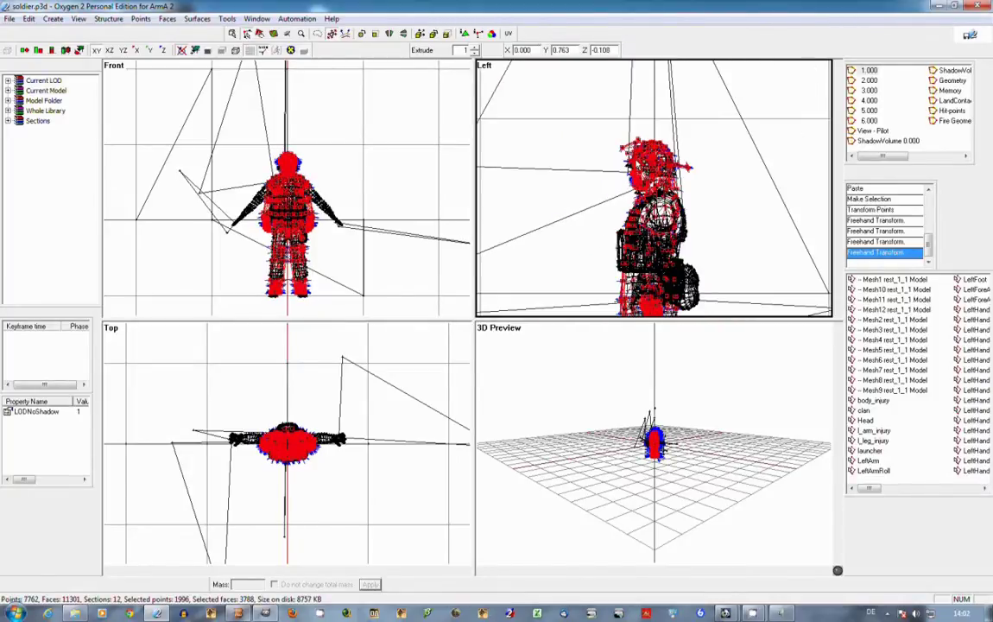
{"action": "scroll", "coordinate": [637, 202], "scroll_direction": "down", "scroll_amount": 1}
{"action": "scroll", "coordinate": [638, 202], "scroll_direction": "up", "scroll_amount": 2}
{"action": "right_click_drag", "start_coordinate": [637, 191], "coordinate": [637, 203], "text": "shift"}
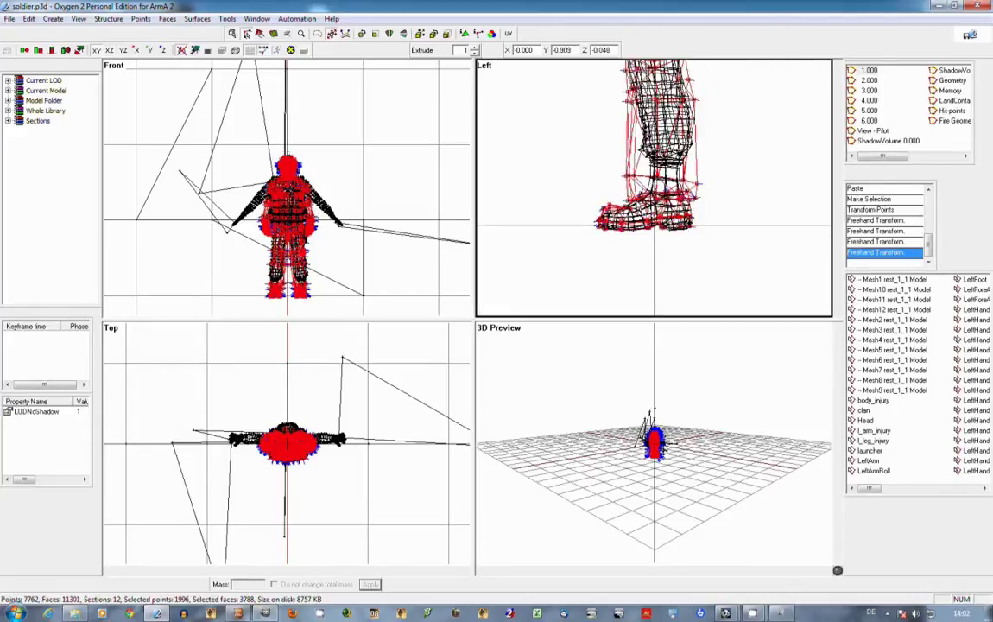
Compare the fireman with the soldier from head to feet in the Left view and fine-tune the mesh's placement.
{"action": "scroll", "coordinate": [637, 202], "scroll_direction": "down", "scroll_amount": 1}
{"action": "scroll", "coordinate": [654, 188], "scroll_direction": "up", "scroll_amount": 5}
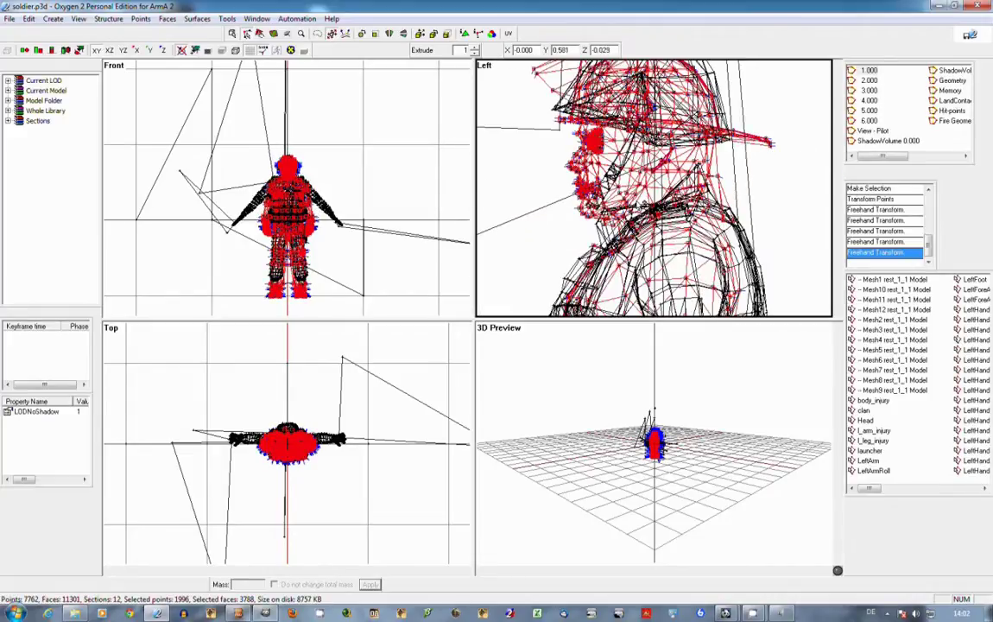
{"action": "scroll", "coordinate": [653, 188], "scroll_direction": "down", "scroll_amount": 1}
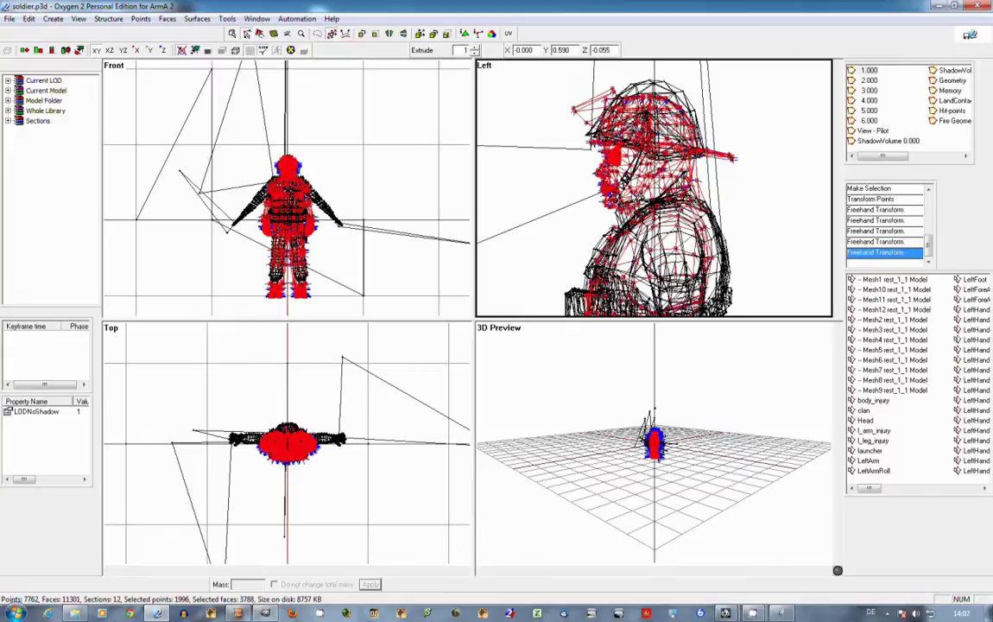
{"action": "scroll", "coordinate": [654, 188], "scroll_direction": "down", "scroll_amount": 2}
{"action": "scroll", "coordinate": [654, 188], "scroll_direction": "up", "scroll_amount": 1}
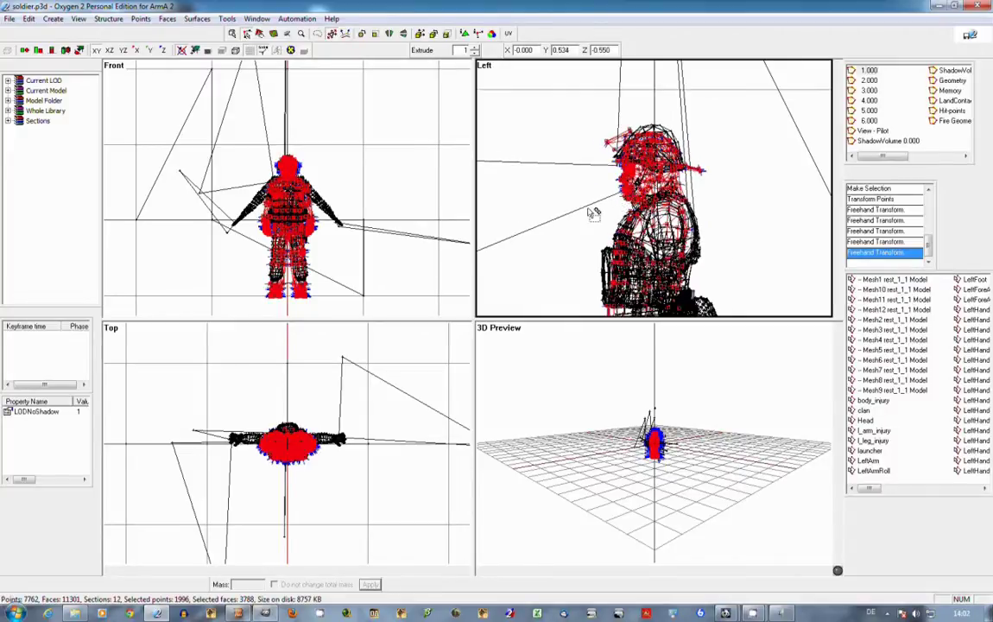
{"action": "scroll", "coordinate": [654, 198], "scroll_direction": "down", "scroll_amount": 10}
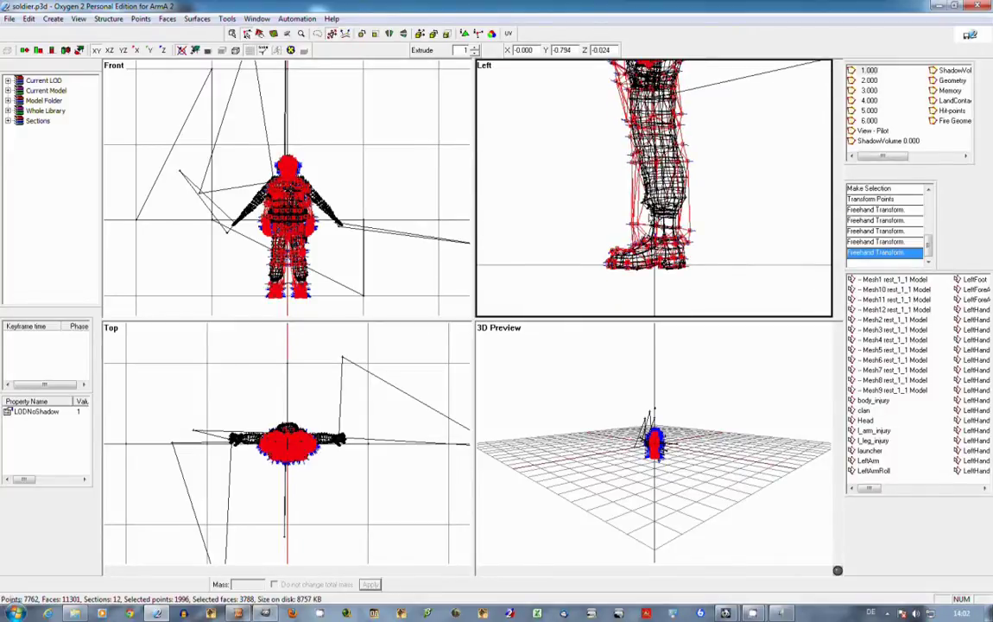
{"action": "left_click_drag", "start_coordinate": [640, 216], "coordinate": [633, 215]}
{"action": "right_click_drag", "start_coordinate": [632, 216], "coordinate": [632, 380]}
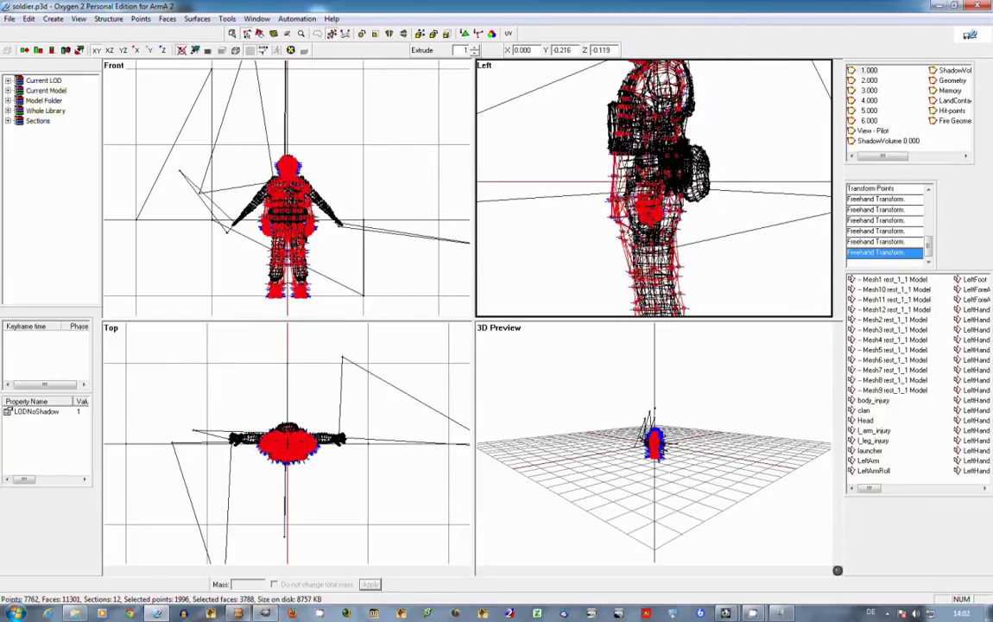
{"action": "scroll", "coordinate": [632, 222], "scroll_direction": "down", "scroll_amount": 5}
{"action": "scroll", "coordinate": [631, 232], "scroll_direction": "up", "scroll_amount": 3}
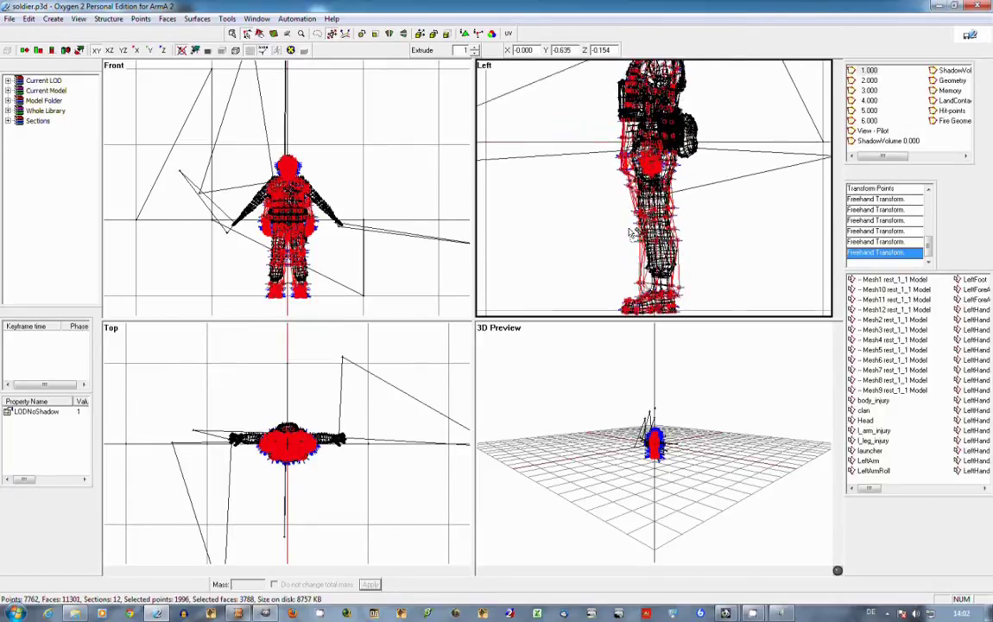
{"action": "scroll", "coordinate": [631, 233], "scroll_direction": "up", "scroll_amount": 3}
{"action": "scroll", "coordinate": [615, 230], "scroll_direction": "down", "scroll_amount": 5}
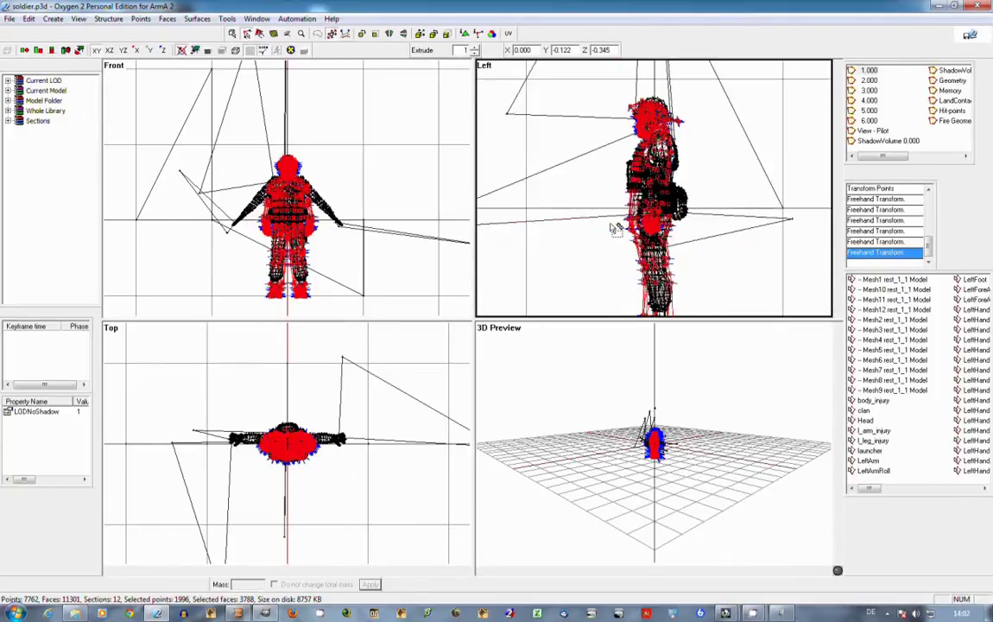
{"action": "scroll", "coordinate": [626, 215], "scroll_direction": "down", "scroll_amount": 2}
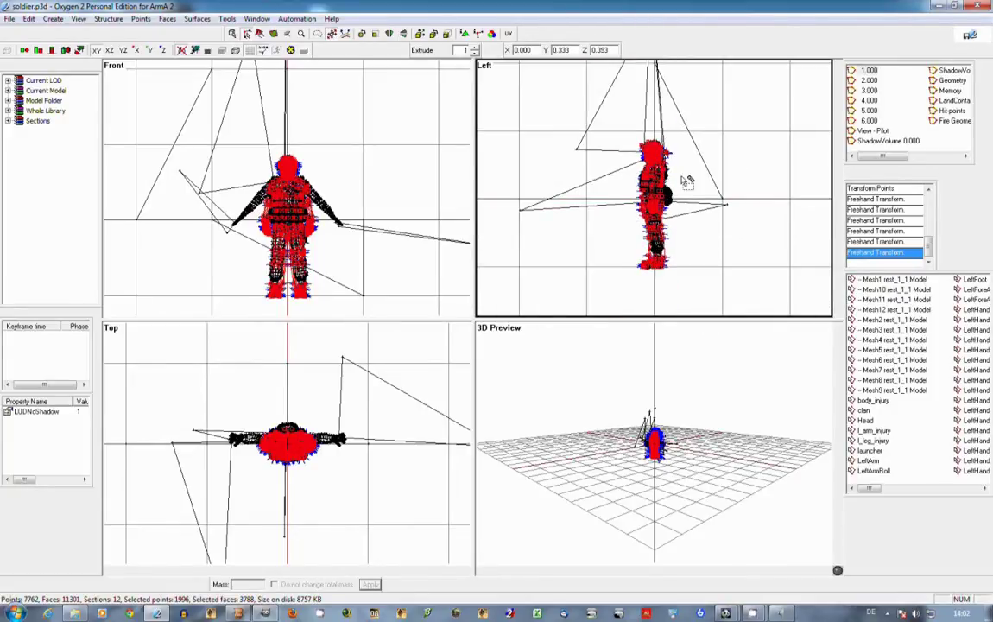
Compare the overlaid fireman and soldier meshes in the Left and Front views, checking the head, torso and arm alignment.
{"action": "scroll", "coordinate": [679, 191], "scroll_direction": "down", "scroll_amount": 1}
{"action": "scroll", "coordinate": [653, 181], "scroll_direction": "up", "scroll_amount": 3}
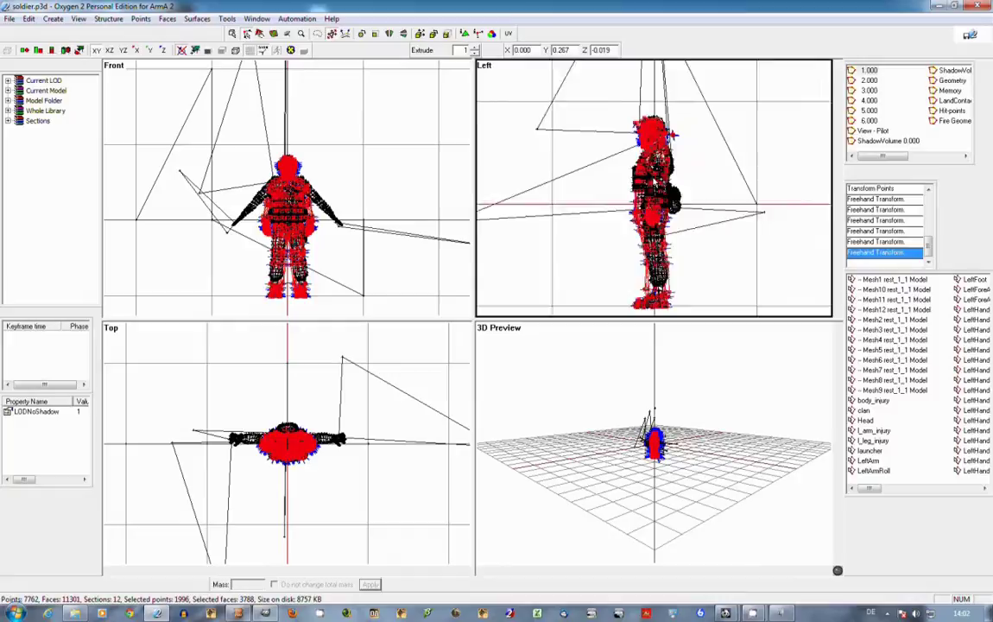
{"action": "scroll", "coordinate": [574, 102], "scroll_direction": "down", "scroll_amount": 1}
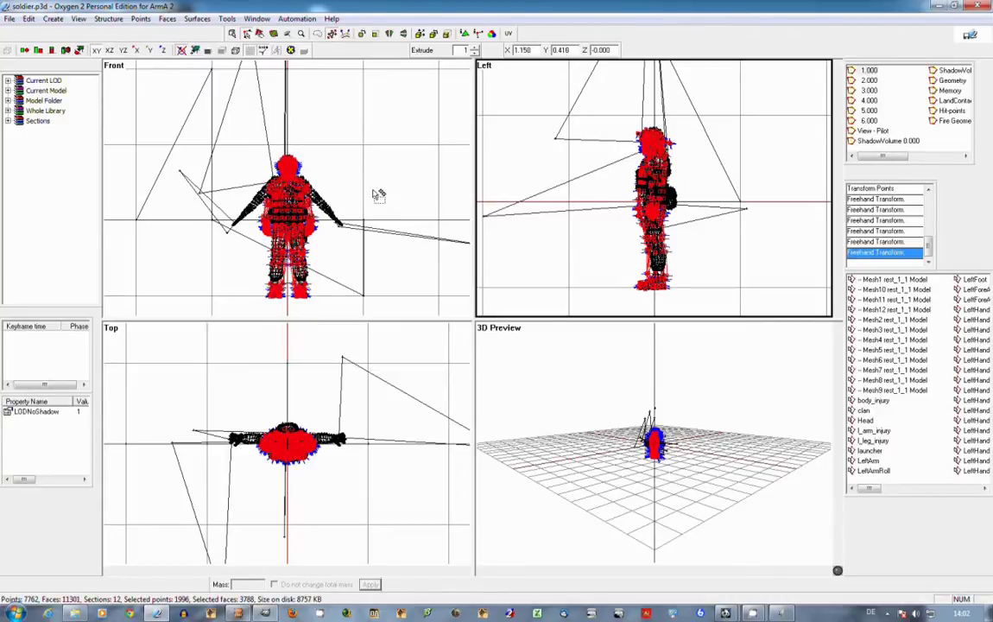
{"action": "scroll", "coordinate": [266, 183], "scroll_direction": "up", "scroll_amount": 3}
{"action": "scroll", "coordinate": [286, 196], "scroll_direction": "up", "scroll_amount": 2}
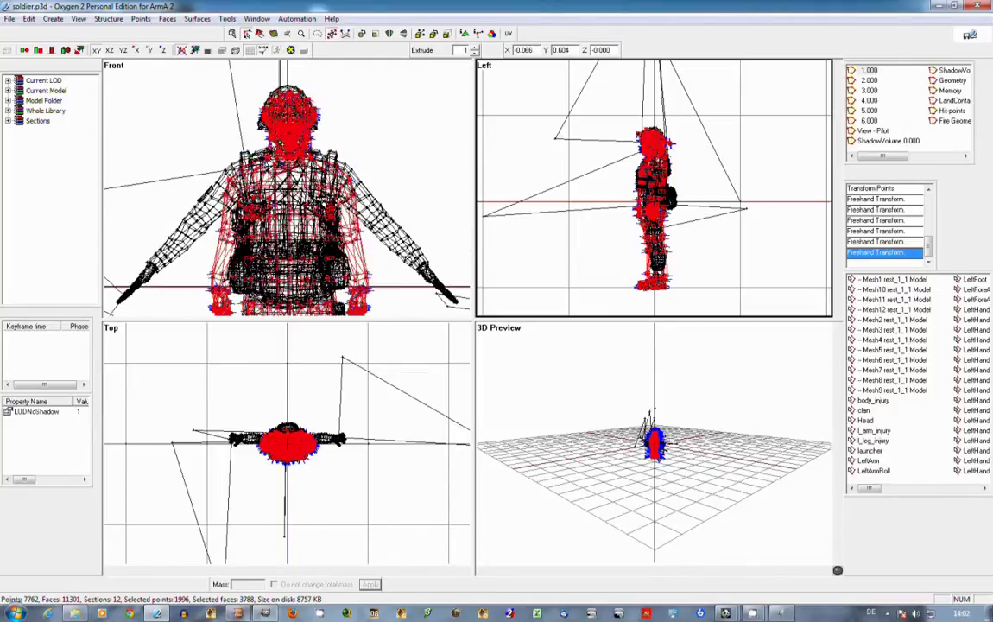
{"action": "scroll", "coordinate": [286, 197], "scroll_direction": "down", "scroll_amount": 2}
{"action": "scroll", "coordinate": [286, 197], "scroll_direction": "up", "scroll_amount": 4}
{"action": "scroll", "coordinate": [268, 155], "scroll_direction": "down", "scroll_amount": 3}
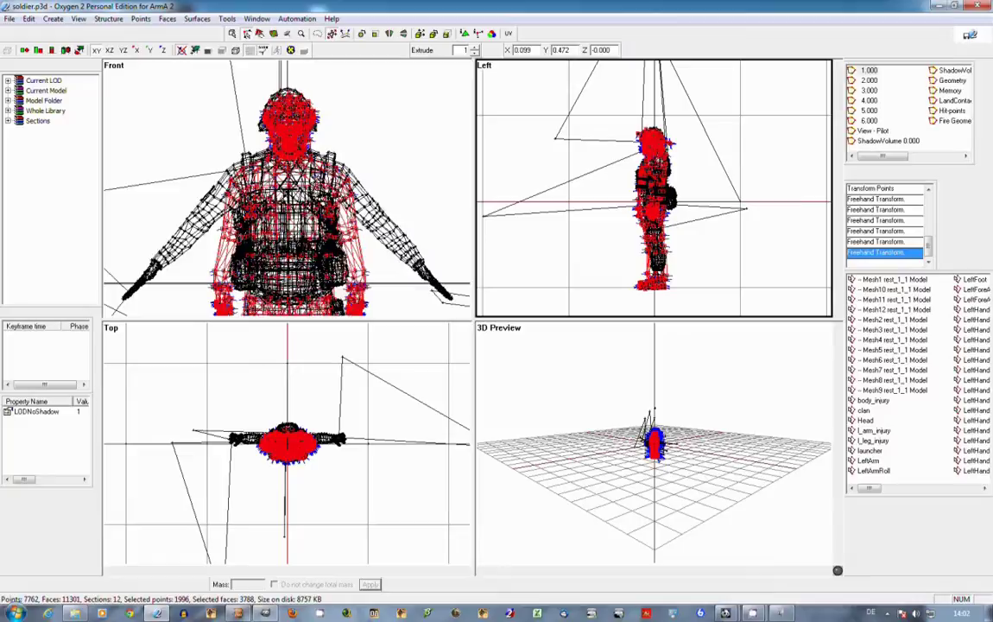
{"action": "scroll", "coordinate": [266, 173], "scroll_direction": "down", "scroll_amount": 3}
{"action": "scroll", "coordinate": [272, 177], "scroll_direction": "up", "scroll_amount": 3}
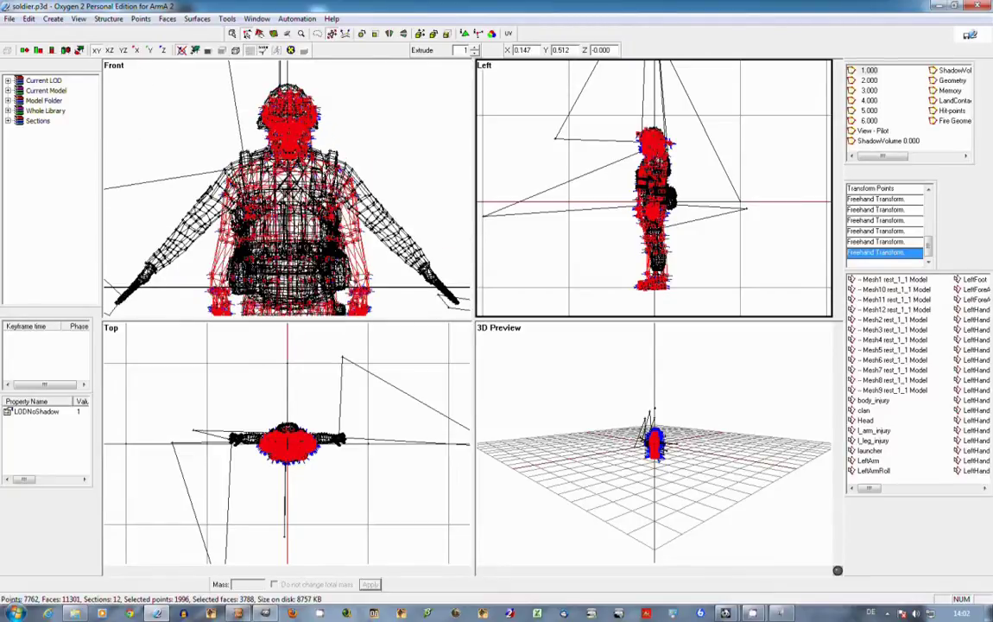
{"action": "scroll", "coordinate": [293, 155], "scroll_direction": "down", "scroll_amount": 1}
{"action": "scroll", "coordinate": [275, 199], "scroll_direction": "up", "scroll_amount": 3}
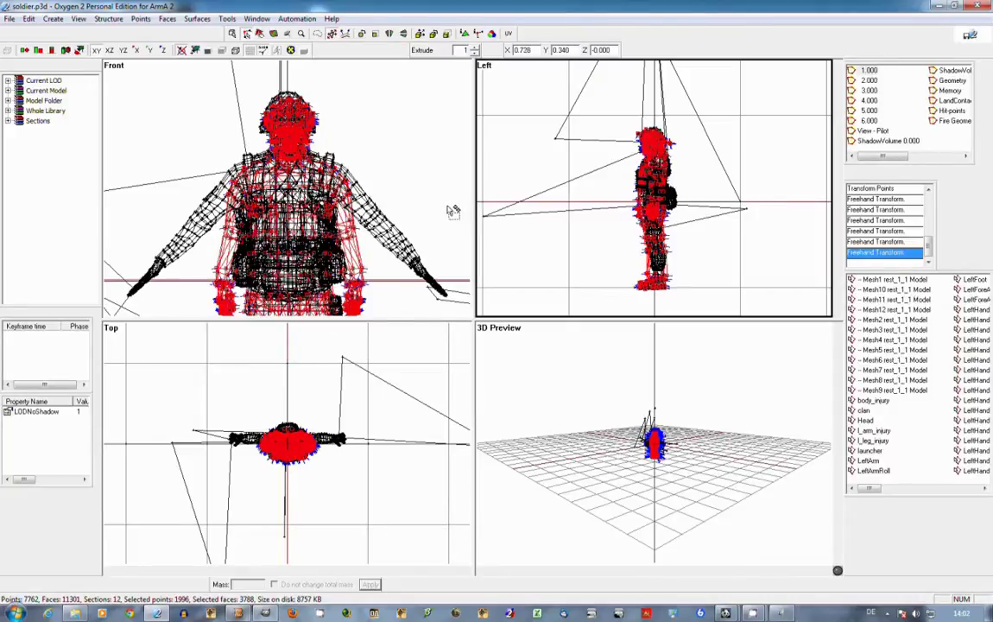
Cut the fireman mesh from the current LOD, paste it into LOD 6.000 and deselect it.
{"action": "key", "text": "Delete"}
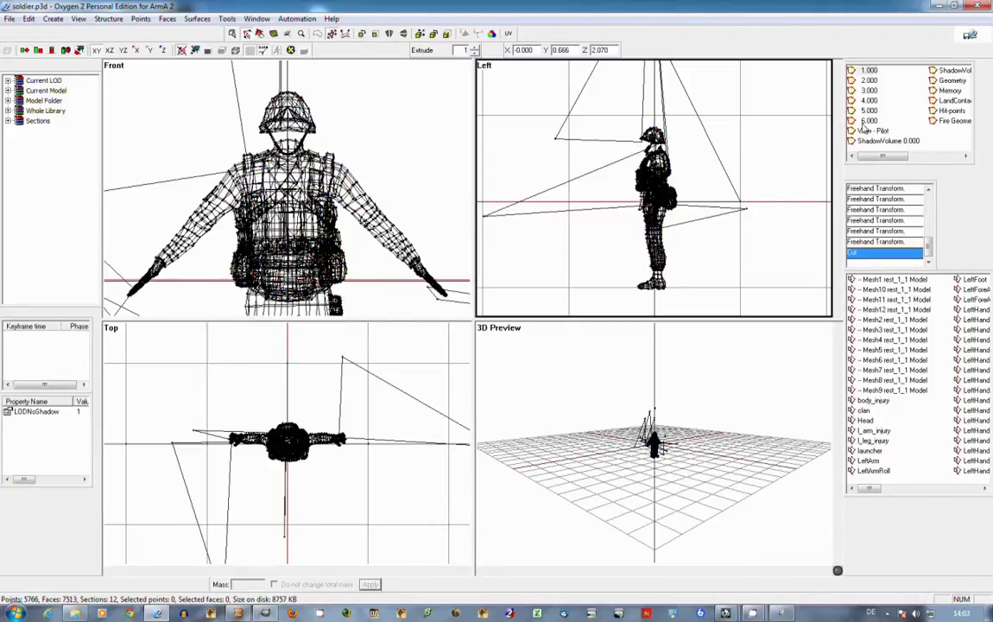
{"action": "double_click", "coordinate": [863, 124]}
{"action": "key", "text": "ctrl+v"}
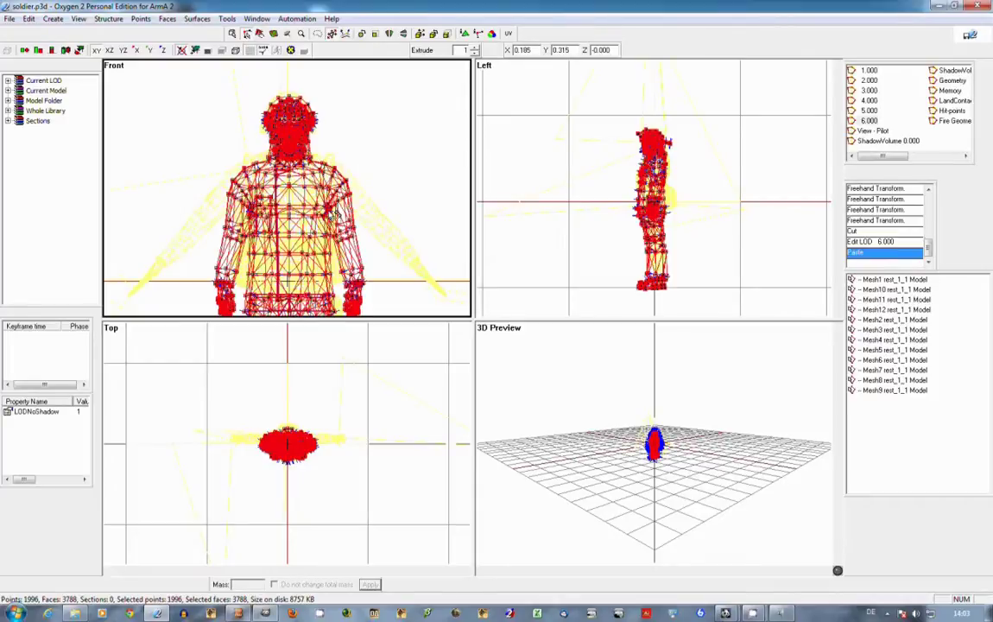
{"action": "left_click", "coordinate": [329, 214]}
{"action": "scroll", "coordinate": [288, 188], "scroll_direction": "down", "scroll_amount": 3}
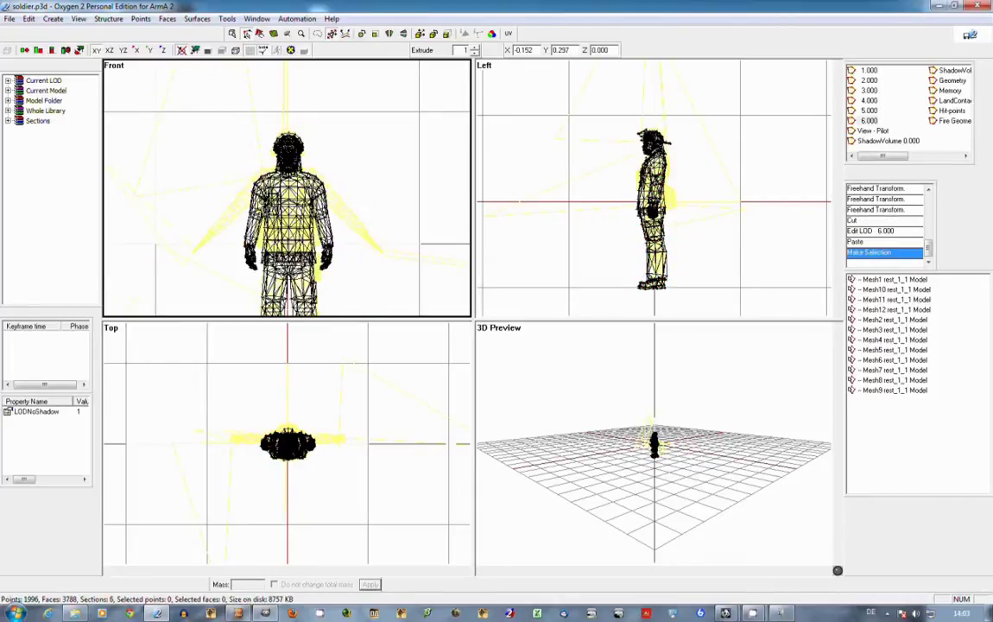
Set the viewport background colour to light red in the program configuration and refresh the views.
{"action": "left_click", "coordinate": [10, 19]}
{"action": "left_click", "coordinate": [33, 155]}
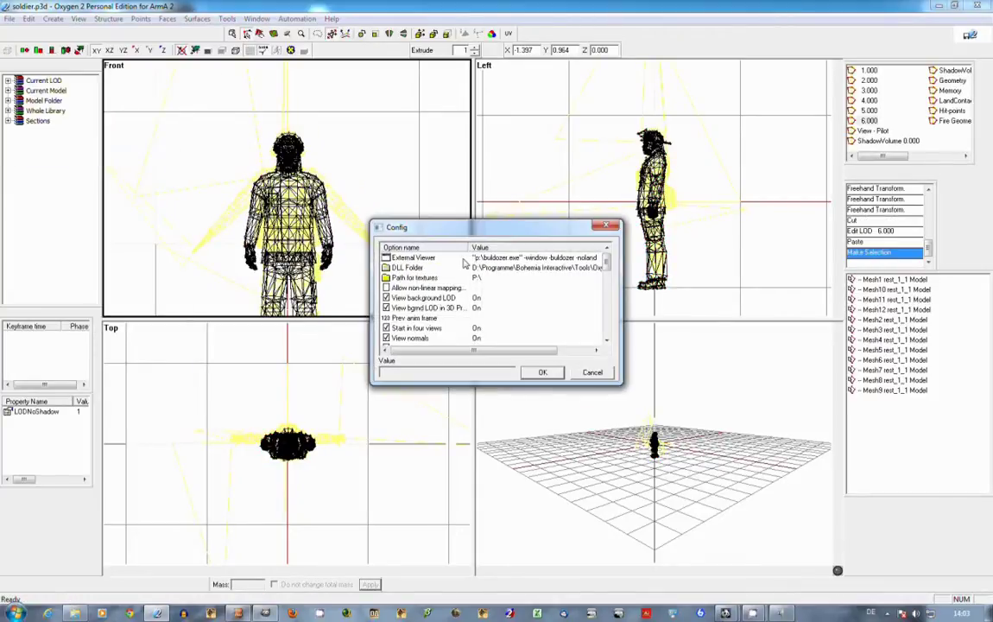
{"action": "left_click_drag", "start_coordinate": [605, 264], "coordinate": [605, 302]}
{"action": "left_click", "coordinate": [422, 269]}
{"action": "double_click", "coordinate": [423, 271]}
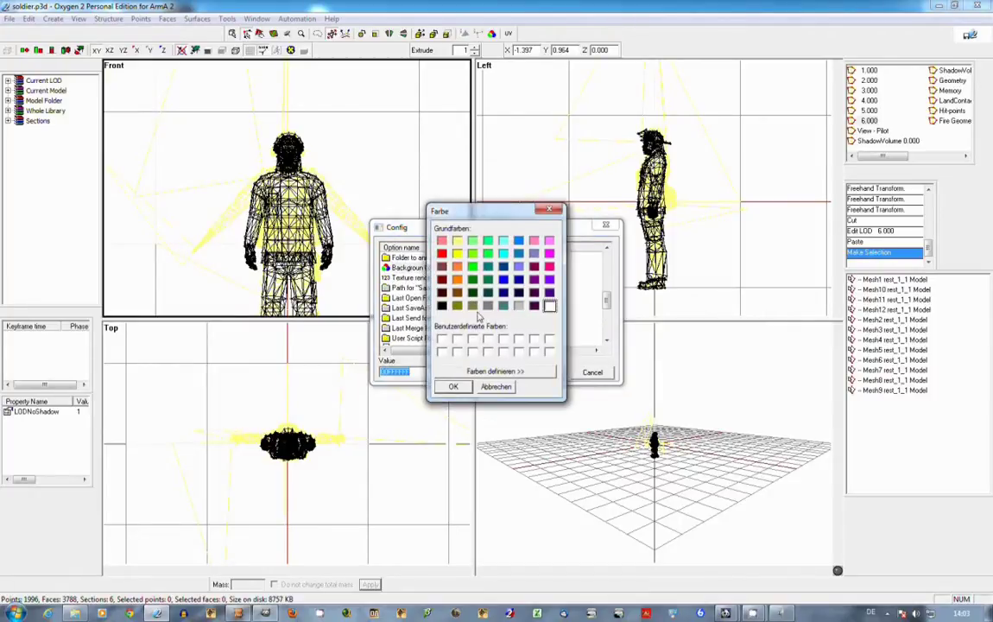
{"action": "left_click", "coordinate": [442, 240]}
{"action": "left_click", "coordinate": [454, 387]}
{"action": "key", "text": "Return"}
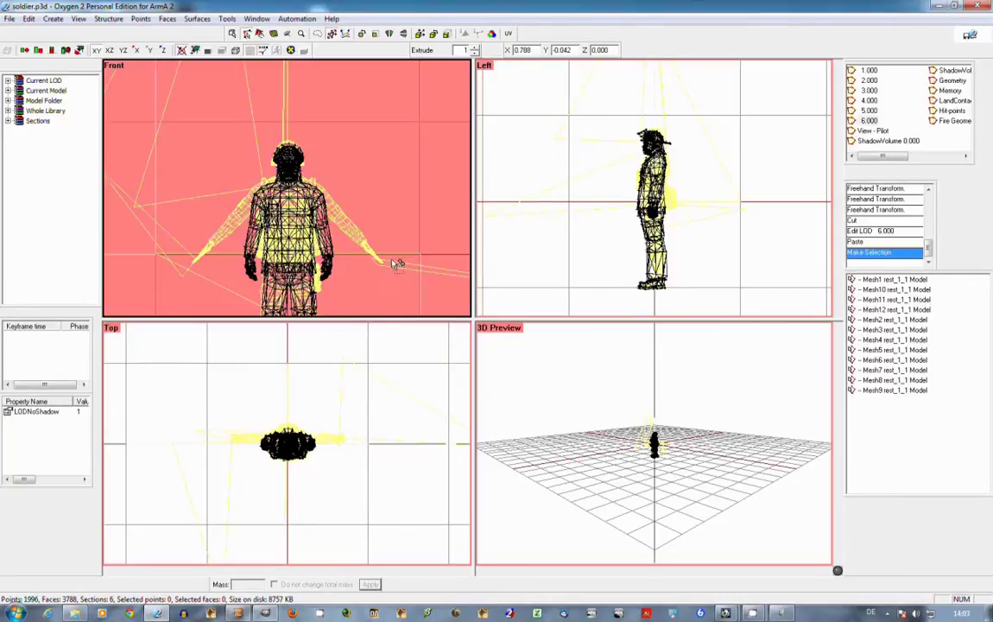
{"action": "scroll", "coordinate": [368, 352], "scroll_direction": "up", "scroll_amount": 1}
{"action": "scroll", "coordinate": [581, 253], "scroll_direction": "down", "scroll_amount": 1}
{"action": "scroll", "coordinate": [537, 388], "scroll_direction": "down", "scroll_amount": 1}
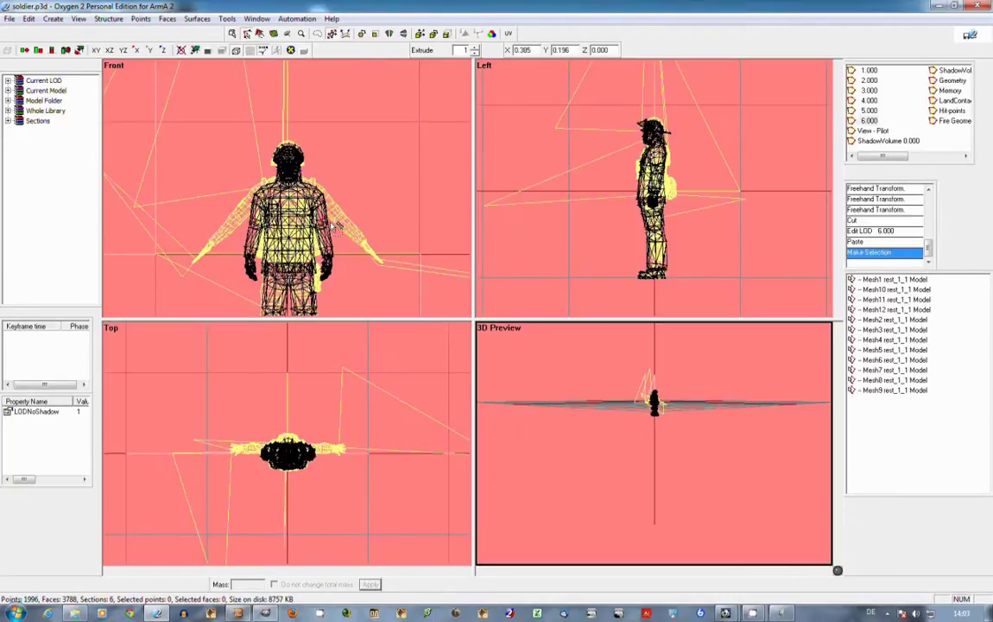
{"action": "scroll", "coordinate": [319, 215], "scroll_direction": "up", "scroll_amount": 3}
{"action": "scroll", "coordinate": [243, 133], "scroll_direction": "down", "scroll_amount": 3}
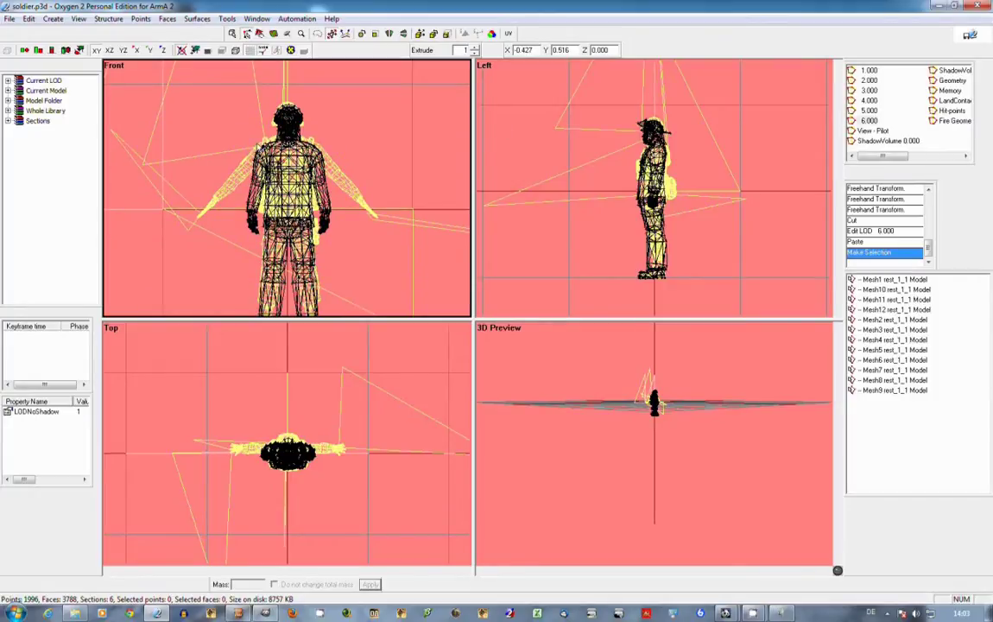
Select the fireman's left arm from elbow to hand and rotate and move it outward along the soldier's arm in the Front view.
{"action": "scroll", "coordinate": [298, 162], "scroll_direction": "up", "scroll_amount": 3}
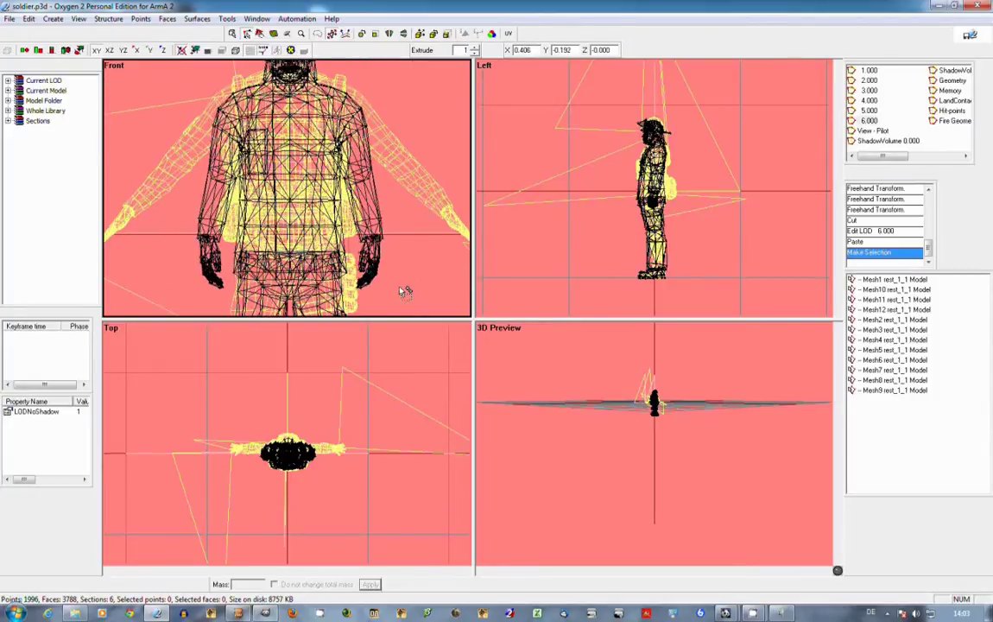
{"action": "left_click_drag", "start_coordinate": [404, 294], "coordinate": [371, 202]}
{"action": "left_click_drag", "start_coordinate": [357, 151], "coordinate": [379, 219], "text": "ctrl"}
{"action": "left_click_drag", "start_coordinate": [353, 122], "coordinate": [382, 295], "text": "ctrl"}
{"action": "left_click", "coordinate": [365, 189]}
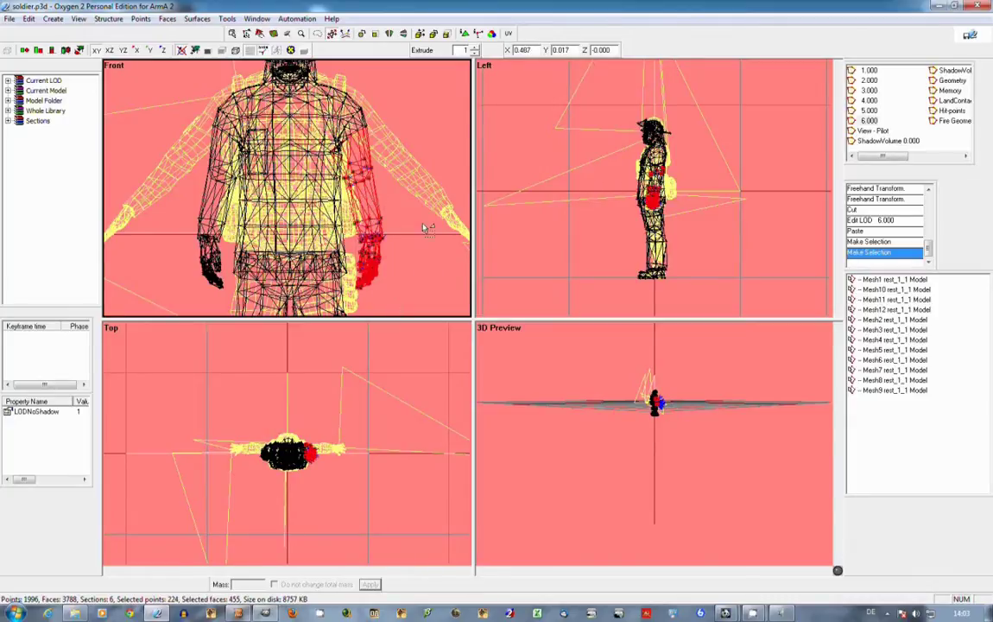
{"action": "right_click_drag", "start_coordinate": [424, 228], "coordinate": [421, 160], "text": "shift"}
{"action": "left_click_drag", "start_coordinate": [395, 199], "coordinate": [424, 200], "text": "shift"}
{"action": "right_click_drag", "start_coordinate": [424, 200], "coordinate": [424, 144], "text": "shift"}
{"action": "mouse_move", "coordinate": [407, 184]}
{"action": "left_mouse_down", "text": "shift"}
{"action": "mouse_move", "coordinate": [440, 203]}
{"action": "mouse_move", "coordinate": [446, 164]}
{"action": "left_mouse_up", "text": "shift"}
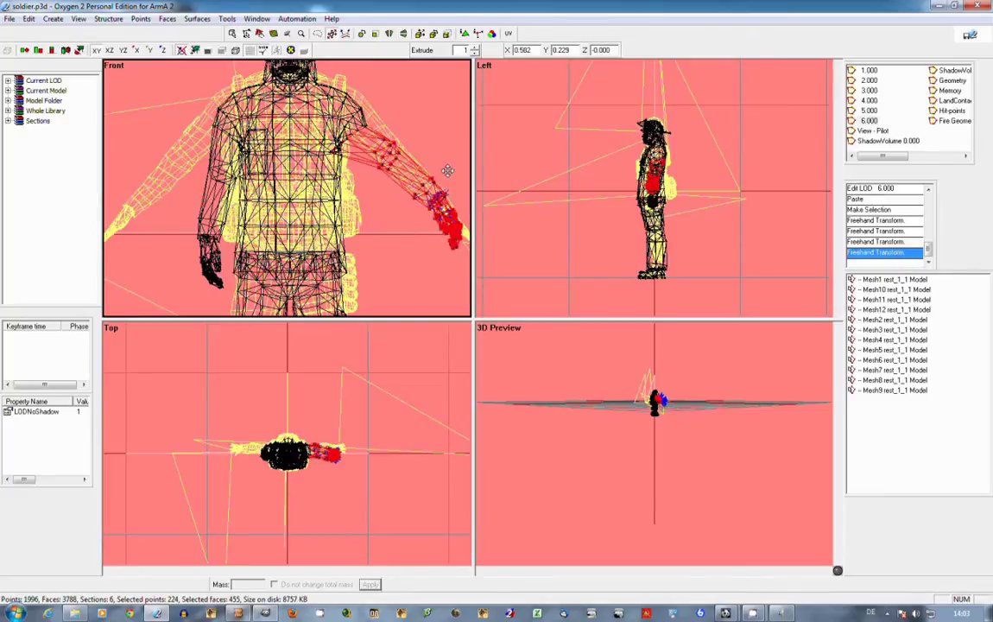
Fine-tune the selected forearm and hand so they follow the soldier's forearm more closely in the Front view.
{"action": "scroll", "coordinate": [398, 155], "scroll_direction": "up", "scroll_amount": 5}
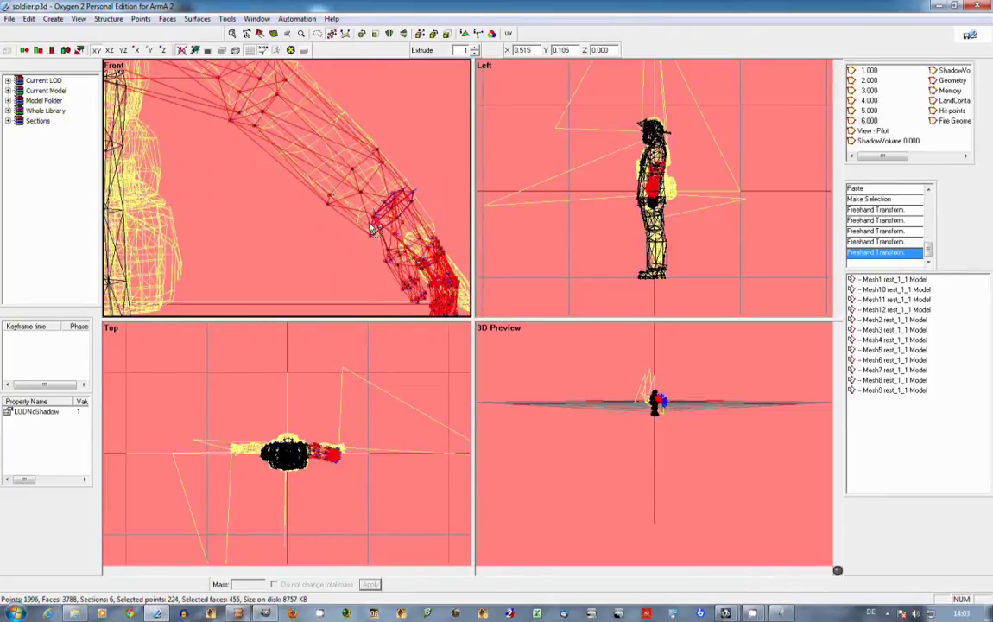
{"action": "key", "text": "Down"}
{"action": "key", "text": "Right"}
{"action": "key", "text": "Right"}
{"action": "left_click_drag", "start_coordinate": [368, 191], "coordinate": [393, 213], "text": "shift"}
{"action": "scroll", "coordinate": [393, 213], "scroll_direction": "down", "scroll_amount": 3}
{"action": "key", "text": "Up"}
{"action": "key", "text": "Up"}
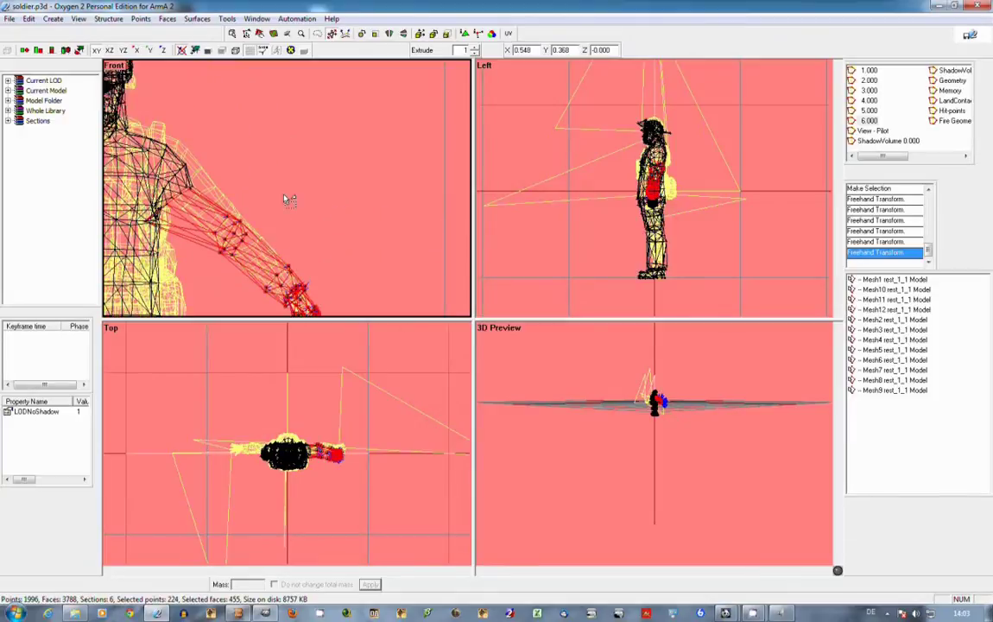
Isolate the left sleeve by selecting its elbow section, inverting the selection and hiding the rest of the fireman.
{"action": "scroll", "coordinate": [288, 200], "scroll_direction": "down", "scroll_amount": 4}
{"action": "left_click_drag", "start_coordinate": [286, 205], "coordinate": [350, 281]}
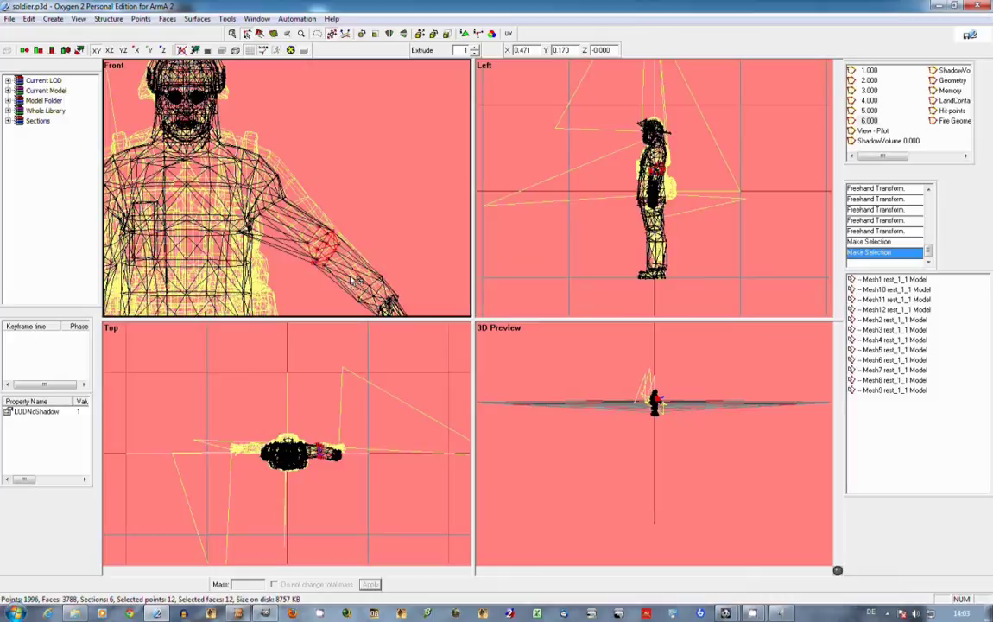
{"action": "left_click_drag", "start_coordinate": [299, 214], "coordinate": [348, 277]}
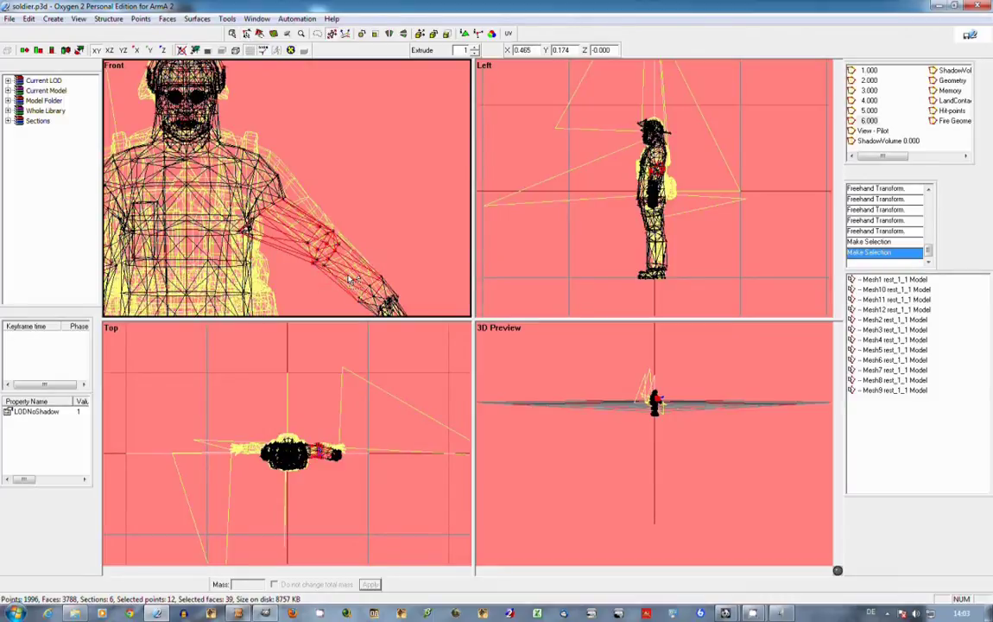
{"action": "key", "text": "ctrl+i"}
{"action": "key", "text": "h"}
Rotate and move the shoulder-end points of the isolated sleeve to fit the soldier's upper arm, and select the elbow points.
{"action": "mouse_move", "coordinate": [198, 158]}
{"action": "left_mouse_down"}
{"action": "mouse_move", "coordinate": [266, 232]}
{"action": "mouse_move", "coordinate": [289, 167]}
{"action": "left_mouse_up"}
{"action": "scroll", "coordinate": [287, 227], "scroll_direction": "up", "scroll_amount": 2}
{"action": "left_click_drag", "start_coordinate": [295, 165], "coordinate": [293, 183]}
{"action": "left_click_drag", "start_coordinate": [291, 170], "coordinate": [349, 275]}
{"action": "scroll", "coordinate": [292, 177], "scroll_direction": "down", "scroll_amount": 2}
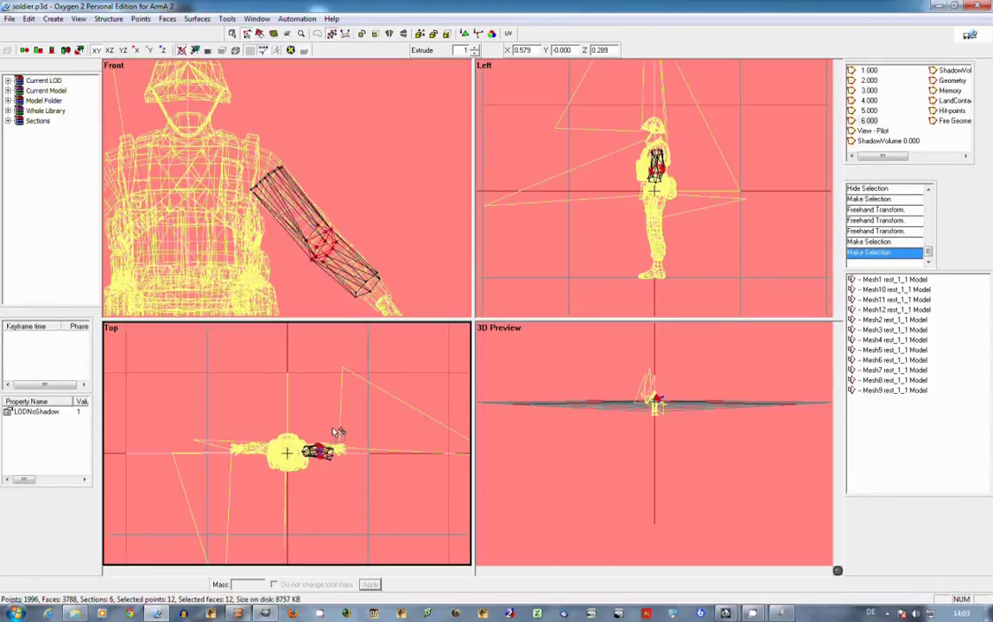
Select the sleeve's elbow and forearm points in the Top view and rotate and move them onto the soldier's forearm.
{"action": "scroll", "coordinate": [335, 430], "scroll_direction": "up", "scroll_amount": 4}
{"action": "left_click", "coordinate": [335, 422]}
{"action": "right_click_drag", "start_coordinate": [335, 422], "coordinate": [250, 424]}
{"action": "scroll", "coordinate": [251, 423], "scroll_direction": "up", "scroll_amount": 2}
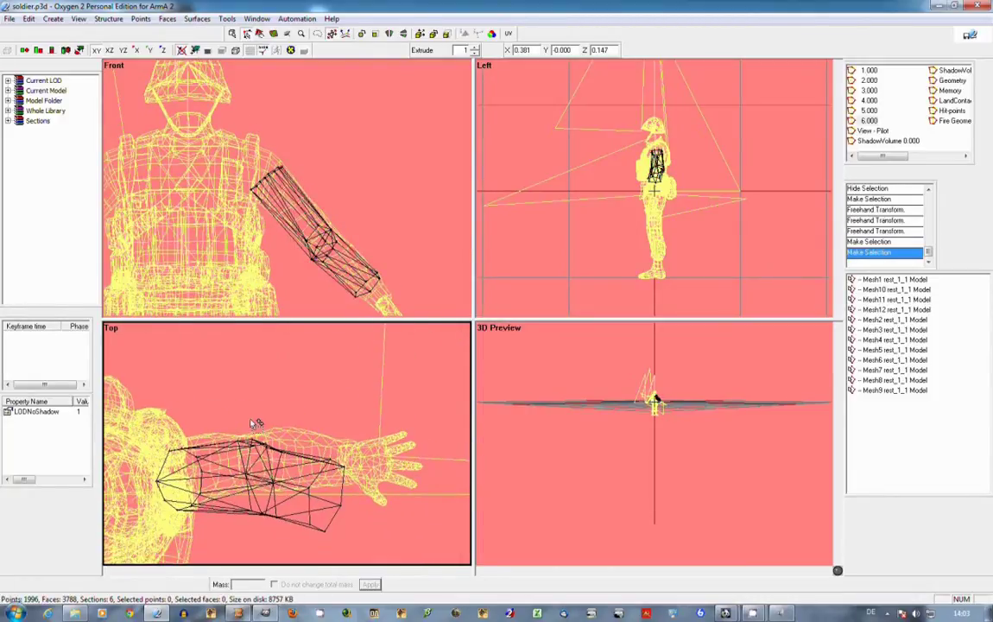
{"action": "left_click_drag", "start_coordinate": [210, 402], "coordinate": [377, 512]}
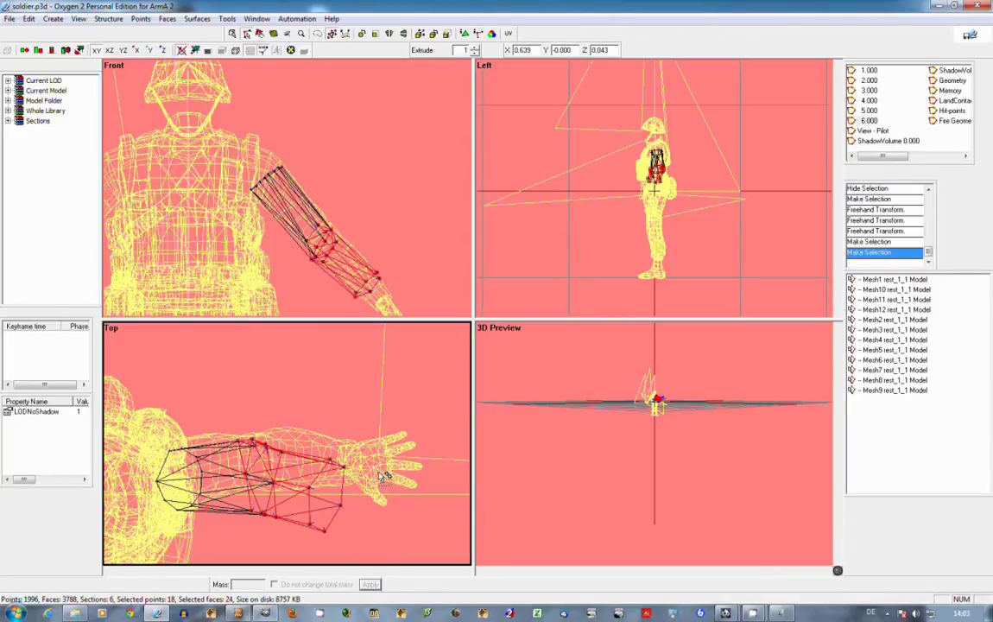
{"action": "right_click_drag", "start_coordinate": [371, 450], "coordinate": [363, 437], "text": "shift"}
{"action": "left_click_drag", "start_coordinate": [352, 466], "coordinate": [355, 443], "text": "shift"}
{"action": "left_click_drag", "start_coordinate": [355, 442], "coordinate": [359, 442], "text": "shift"}
{"action": "right_click_drag", "start_coordinate": [362, 435], "coordinate": [362, 426], "text": "shift"}
Shift and slightly rotate the selected forearm points toward the soldier's wrist in the Front view and deselect them.
{"action": "left_click", "coordinate": [382, 235], "text": "shift"}
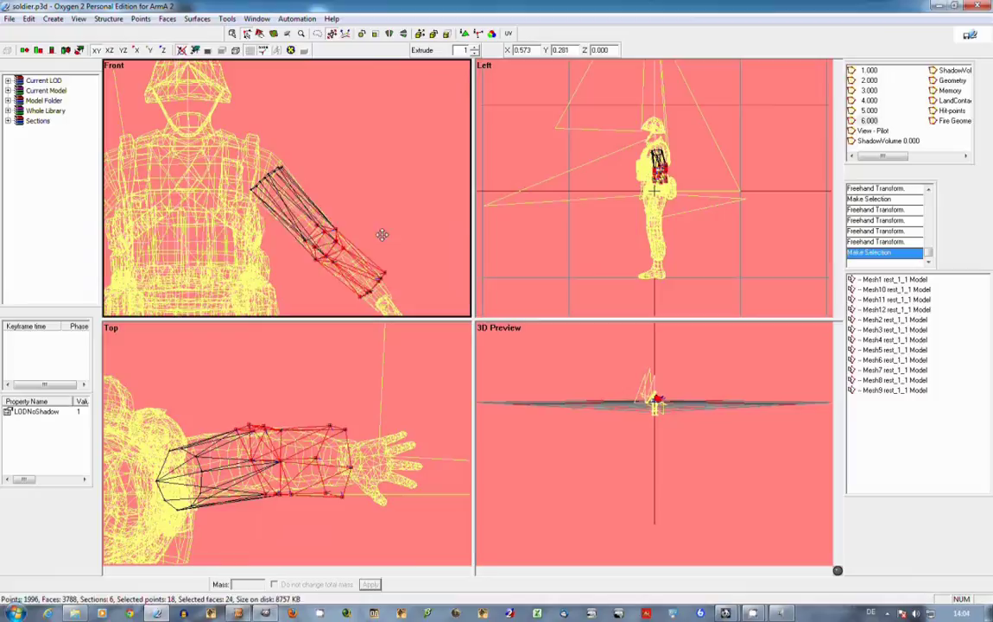
{"action": "mouse_move", "coordinate": [382, 235]}
{"action": "left_mouse_down", "text": "shift"}
{"action": "mouse_move", "coordinate": [395, 254]}
{"action": "mouse_move", "coordinate": [394, 244]}
{"action": "left_mouse_up", "text": "shift"}
{"action": "right_click_drag", "start_coordinate": [394, 244], "coordinate": [398, 241], "text": "shift"}
{"action": "left_click", "coordinate": [359, 272]}
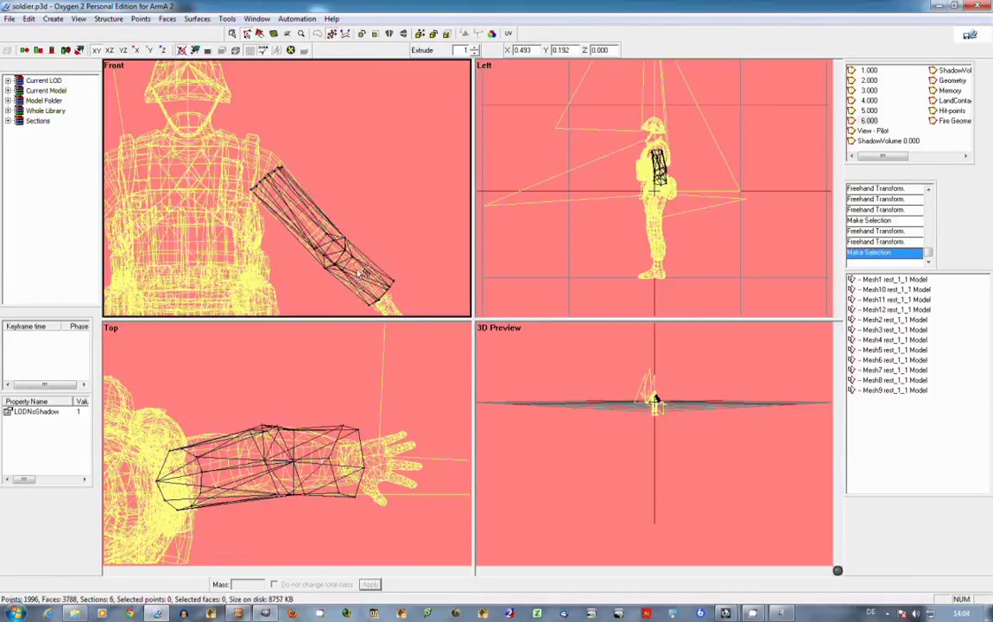
Adjust the sleeve's wrist end and elbow points to follow the soldier's arm in the Front view.
{"action": "mouse_move", "coordinate": [414, 274]}
{"action": "left_mouse_down"}
{"action": "mouse_move", "coordinate": [410, 255]}
{"action": "mouse_move", "coordinate": [409, 279]}
{"action": "left_mouse_up"}
{"action": "left_click_drag", "start_coordinate": [298, 217], "coordinate": [361, 280]}
{"action": "left_click_drag", "start_coordinate": [360, 283], "coordinate": [350, 271], "text": "shift"}
{"action": "left_click", "coordinate": [366, 268]}
{"action": "left_click_drag", "start_coordinate": [144, 441], "coordinate": [197, 529]}
{"action": "left_click", "coordinate": [331, 218]}
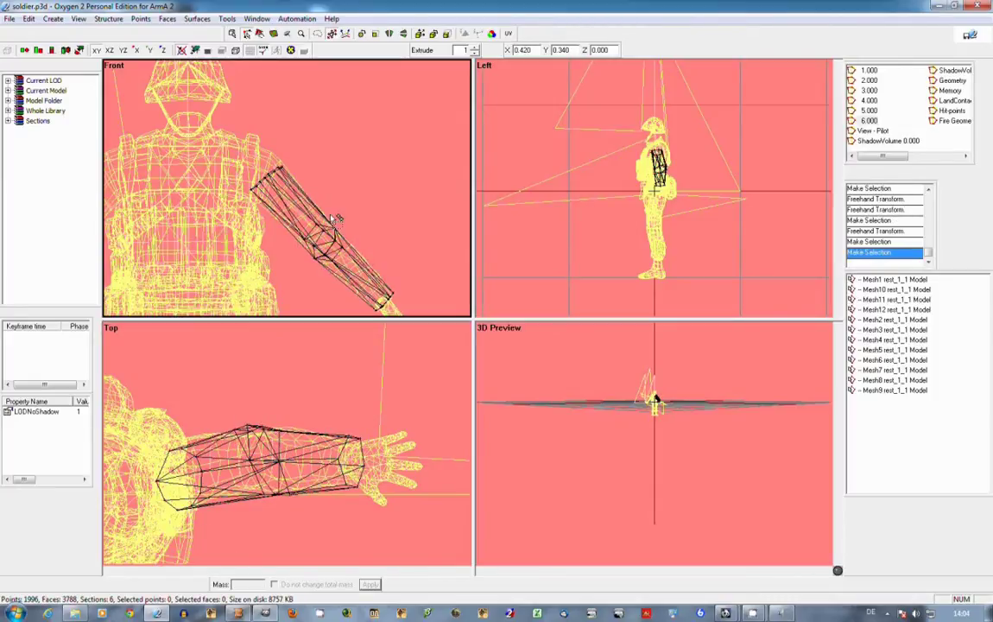
Unhide the rest of the fireman mesh and clear the selection.
{"action": "key", "text": "ctrl+i"}
{"action": "key", "text": "ctrl+h"}
{"action": "left_click", "coordinate": [332, 219]}
{"action": "scroll", "coordinate": [332, 225], "scroll_direction": "down", "scroll_amount": 3}
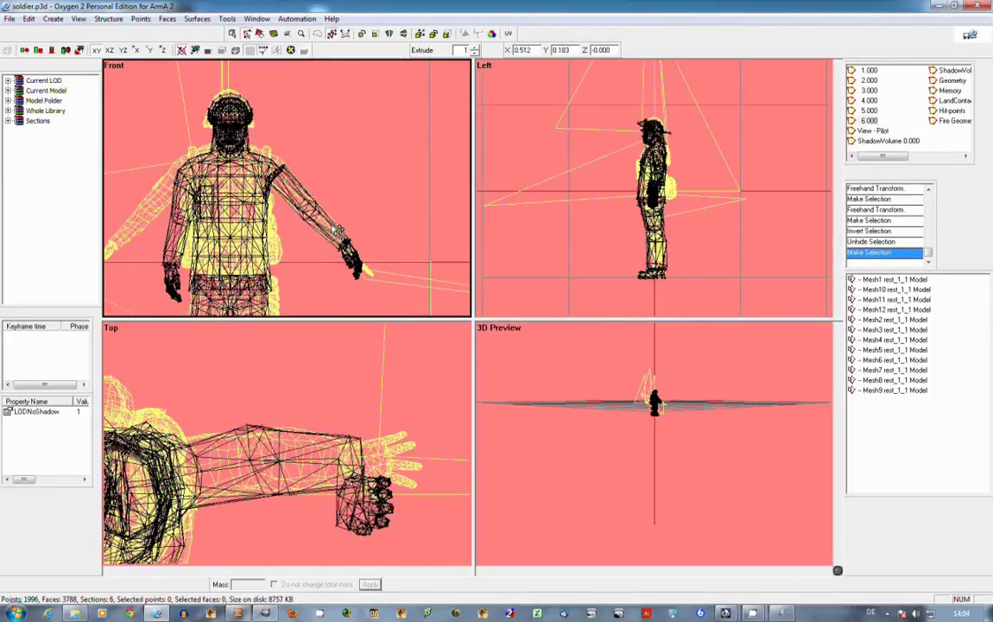
{"action": "scroll", "coordinate": [336, 229], "scroll_direction": "up", "scroll_amount": 3}
{"action": "key", "text": "ctrl+a"}
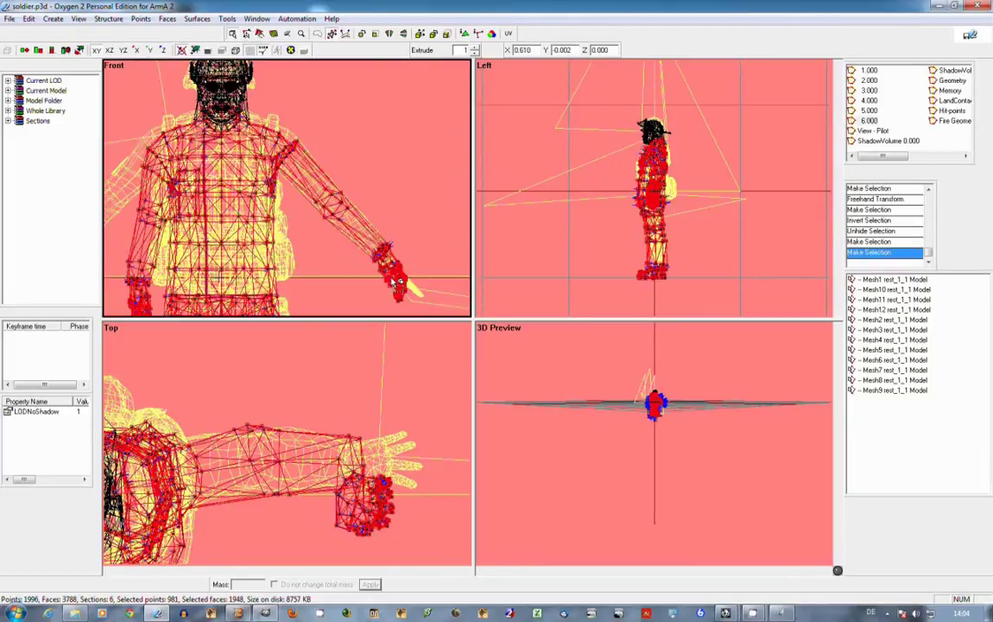
{"action": "left_click", "coordinate": [392, 281]}
{"action": "scroll", "coordinate": [388, 279], "scroll_direction": "down", "scroll_amount": 2}
{"action": "double_click", "coordinate": [259, 128]}
{"action": "left_click", "coordinate": [257, 137]}
{"action": "scroll", "coordinate": [264, 171], "scroll_direction": "down", "scroll_amount": 1}
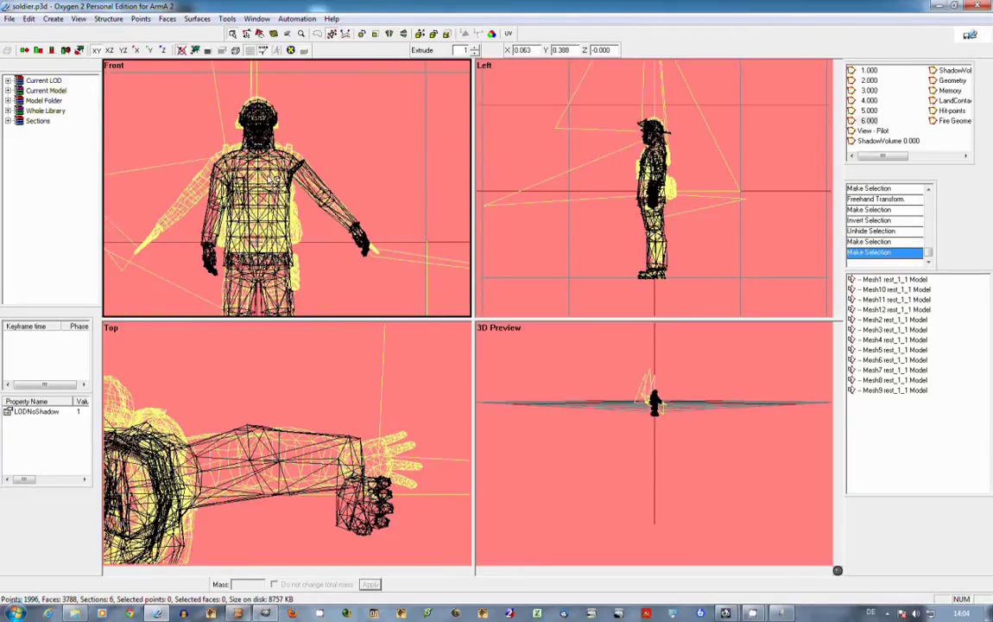
Select the fireman's right forearm and hand and rotate and move them outward onto the soldier's right hand in the Front view.
{"action": "scroll", "coordinate": [272, 177], "scroll_direction": "up", "scroll_amount": 5}
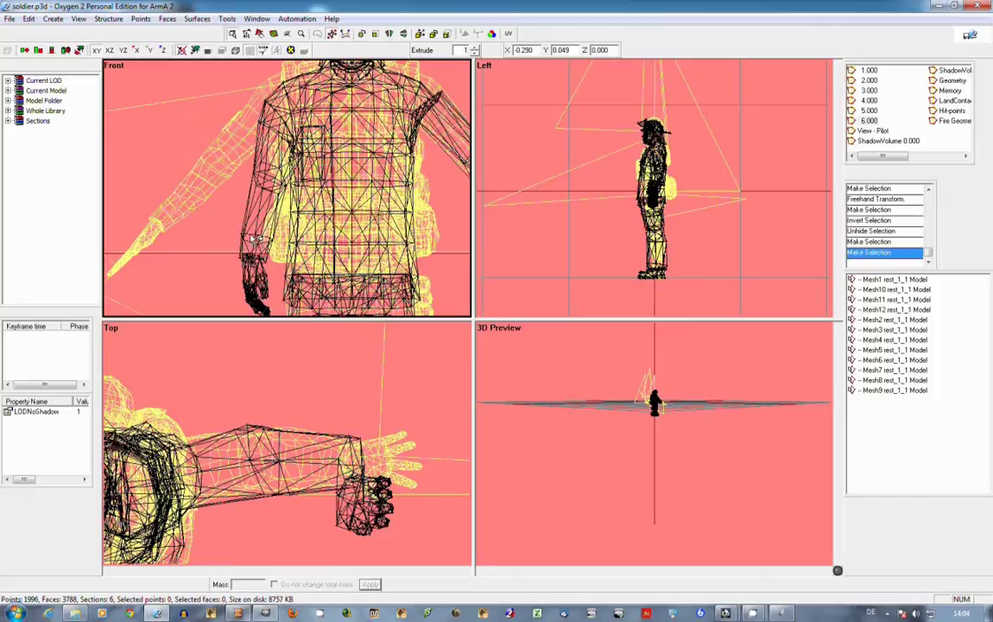
{"action": "left_click_drag", "start_coordinate": [257, 308], "coordinate": [278, 323]}
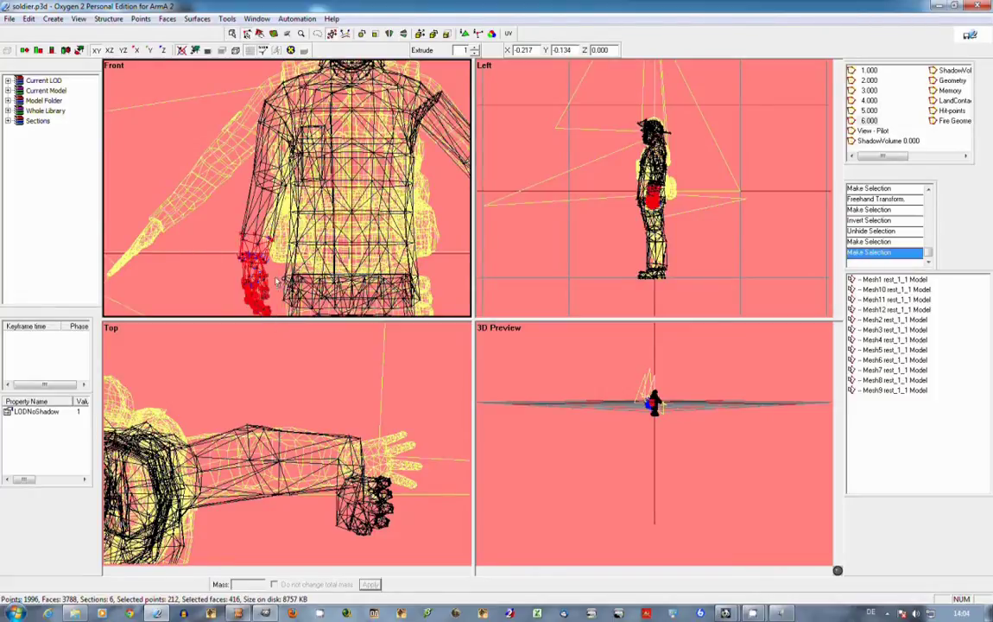
{"action": "scroll", "coordinate": [276, 229], "scroll_direction": "down", "scroll_amount": 2}
{"action": "scroll", "coordinate": [277, 229], "scroll_direction": "up", "scroll_amount": 2}
{"action": "scroll", "coordinate": [276, 202], "scroll_direction": "down", "scroll_amount": 1}
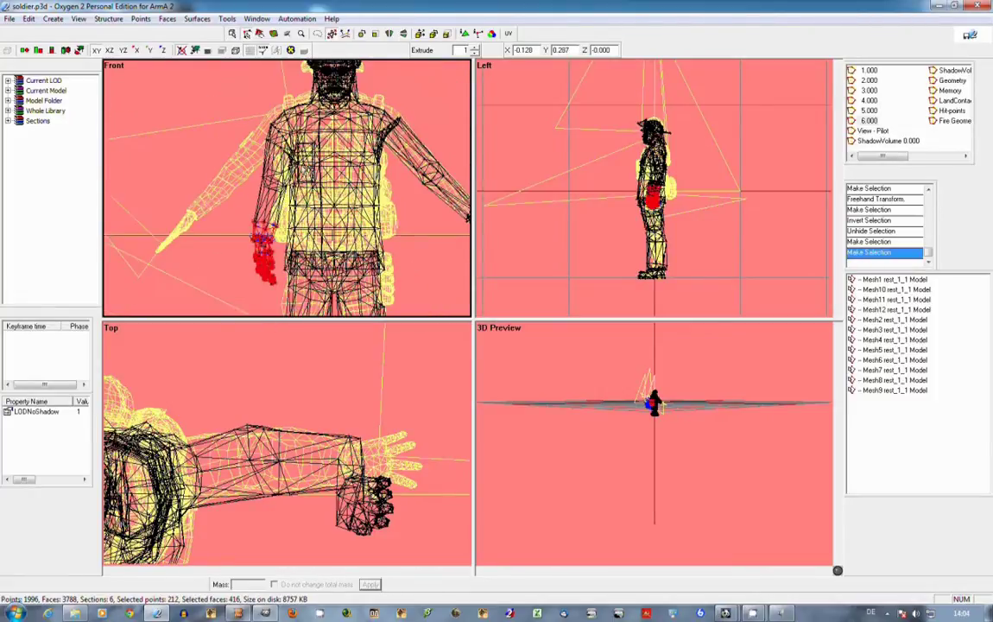
{"action": "left_click_drag", "start_coordinate": [295, 160], "coordinate": [329, 180], "text": "shift"}
{"action": "right_click_drag", "start_coordinate": [329, 182], "coordinate": [335, 183], "text": "shift"}
{"action": "left_click_drag", "start_coordinate": [316, 219], "coordinate": [240, 186], "text": "shift"}
{"action": "right_click_drag", "start_coordinate": [239, 186], "coordinate": [266, 199], "text": "shift"}
{"action": "left_click_drag", "start_coordinate": [266, 198], "coordinate": [268, 202]}
{"action": "left_click", "coordinate": [269, 205]}
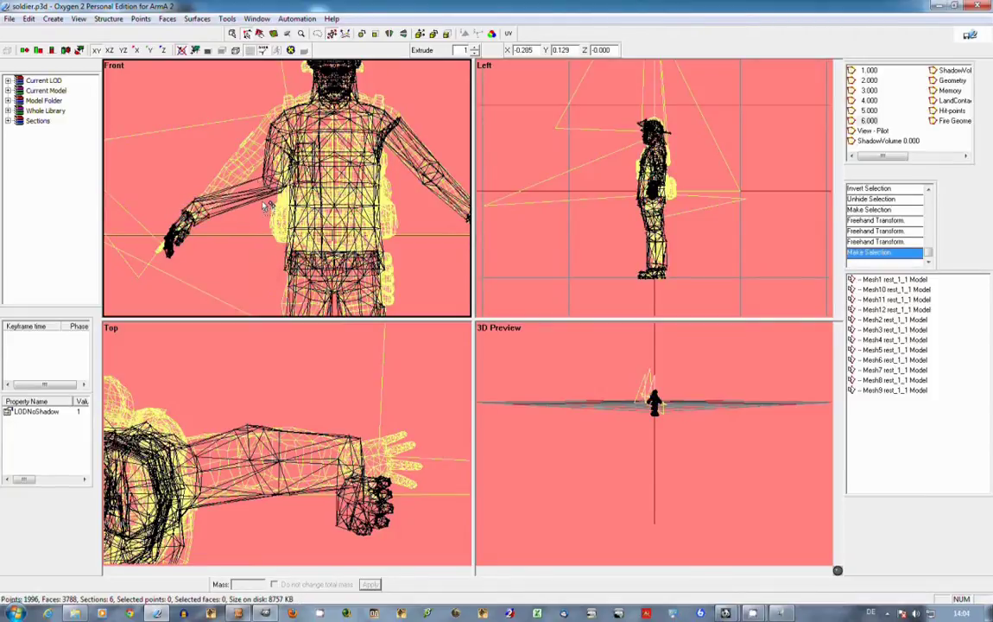
{"action": "scroll", "coordinate": [252, 181], "scroll_direction": "down", "scroll_amount": 2}
{"action": "scroll", "coordinate": [251, 182], "scroll_direction": "up", "scroll_amount": 5}
{"action": "middle_click_drag", "start_coordinate": [186, 189], "coordinate": [289, 199]}
{"action": "scroll", "coordinate": [289, 200], "scroll_direction": "down", "scroll_amount": 2}
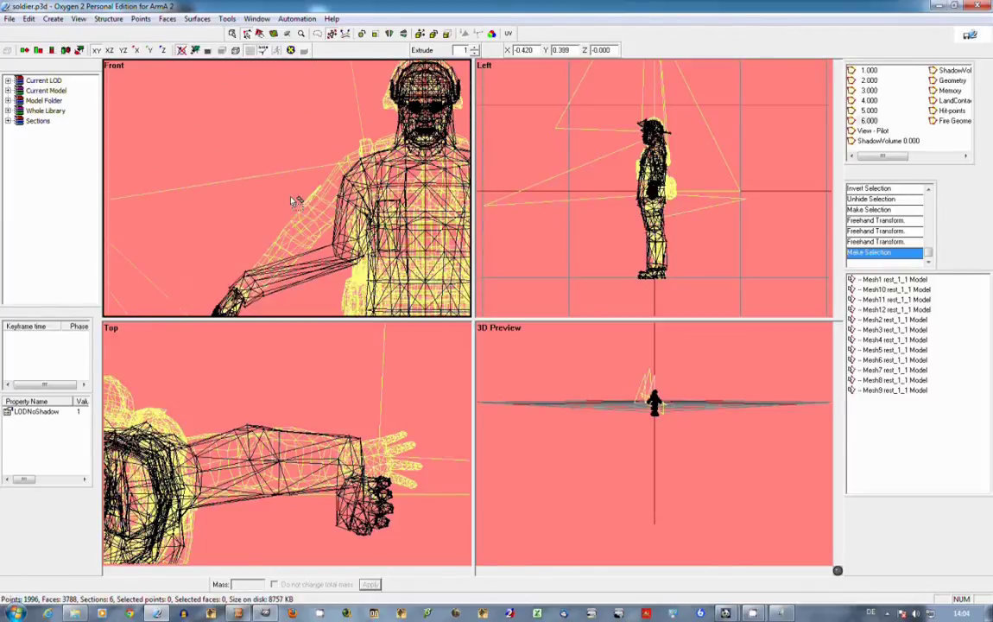
Select the right sleeve's elbow points and move them up onto the soldier's arm in the Front view, then deselect them.
{"action": "scroll", "coordinate": [290, 201], "scroll_direction": "up", "scroll_amount": 4}
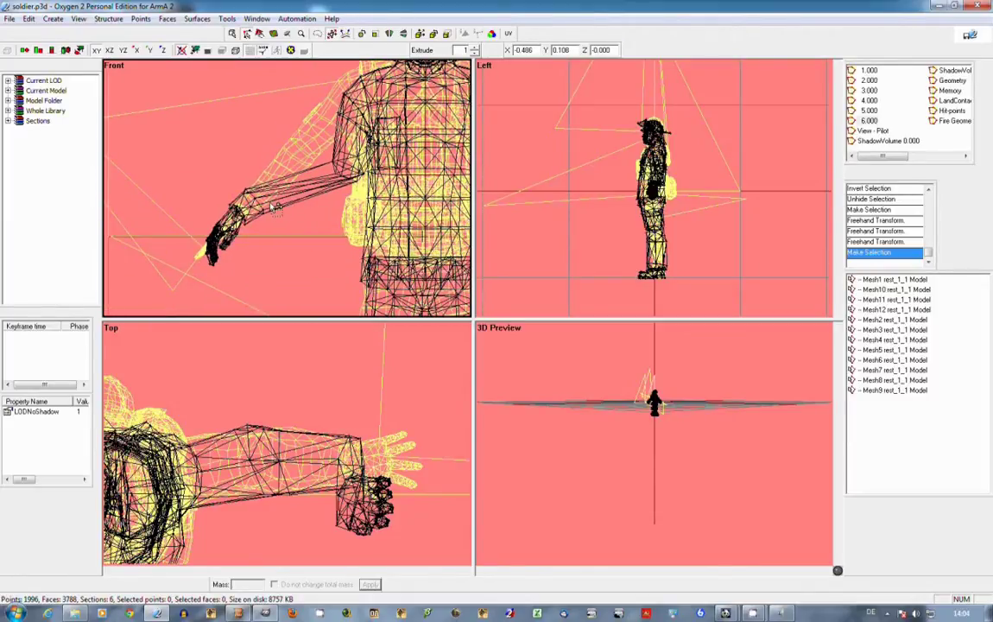
{"action": "scroll", "coordinate": [272, 208], "scroll_direction": "up", "scroll_amount": 1}
{"action": "middle_click_drag", "start_coordinate": [273, 208], "coordinate": [257, 191]}
{"action": "scroll", "coordinate": [285, 192], "scroll_direction": "down", "scroll_amount": 2}
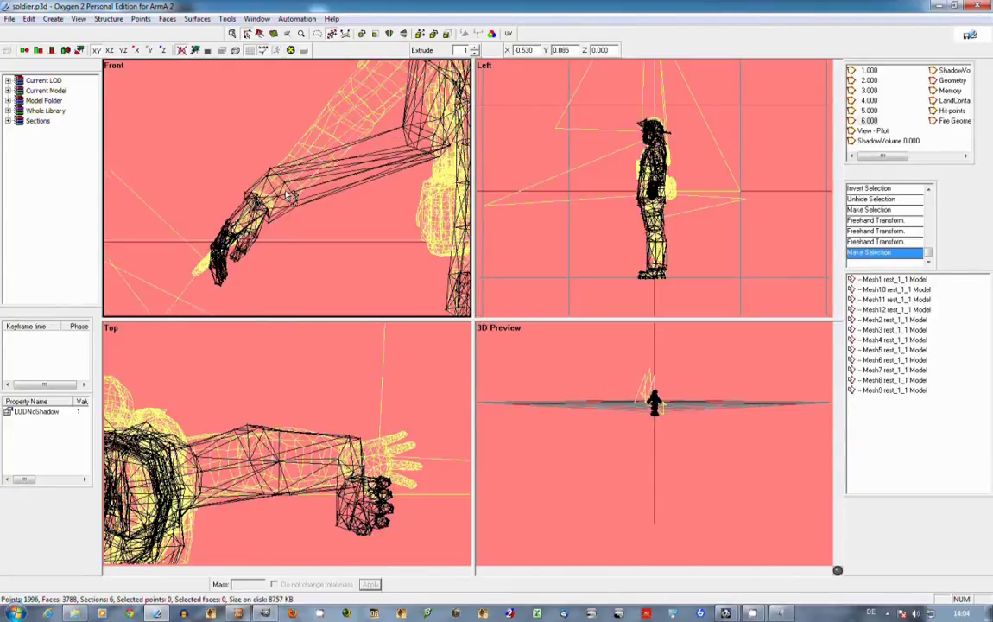
{"action": "scroll", "coordinate": [291, 195], "scroll_direction": "up", "scroll_amount": 1}
{"action": "left_click_drag", "start_coordinate": [294, 130], "coordinate": [361, 202]}
{"action": "left_click_drag", "start_coordinate": [350, 205], "coordinate": [277, 191], "text": "shift"}
{"action": "left_click", "coordinate": [289, 195]}
{"action": "key", "text": "Up"}
{"action": "key", "text": "Up"}
{"action": "key", "text": "Up"}
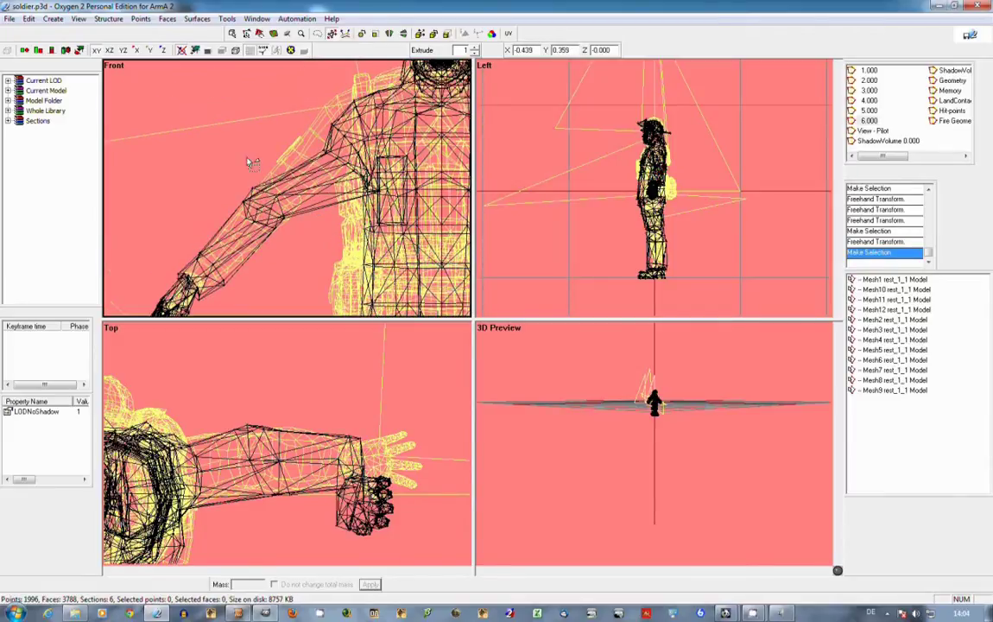
Isolate the fireman's right sleeve around the elbow and upper arm by hiding the rest of the mesh.
{"action": "left_click_drag", "start_coordinate": [241, 154], "coordinate": [304, 243]}
{"action": "key", "text": "ctrl+i"}
{"action": "key", "text": "ctrl+h"}
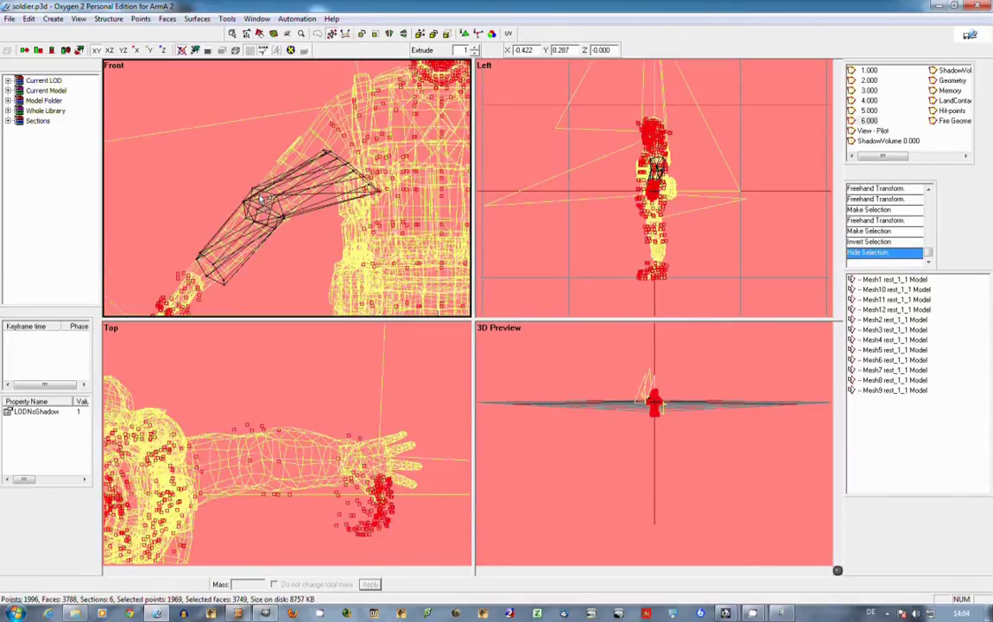
{"action": "left_click", "coordinate": [292, 159]}
Select the shoulder end of the isolated right sleeve and rotate and move it up to the soldier's shoulder in the Front view.
{"action": "left_click_drag", "start_coordinate": [312, 143], "coordinate": [406, 223]}
{"action": "mouse_move", "coordinate": [407, 223]}
{"action": "left_mouse_down", "text": "shift"}
{"action": "mouse_move", "coordinate": [383, 204]}
{"action": "mouse_move", "coordinate": [392, 169]}
{"action": "mouse_move", "coordinate": [393, 181]}
{"action": "left_mouse_up", "text": "shift"}
{"action": "left_click", "coordinate": [391, 189]}
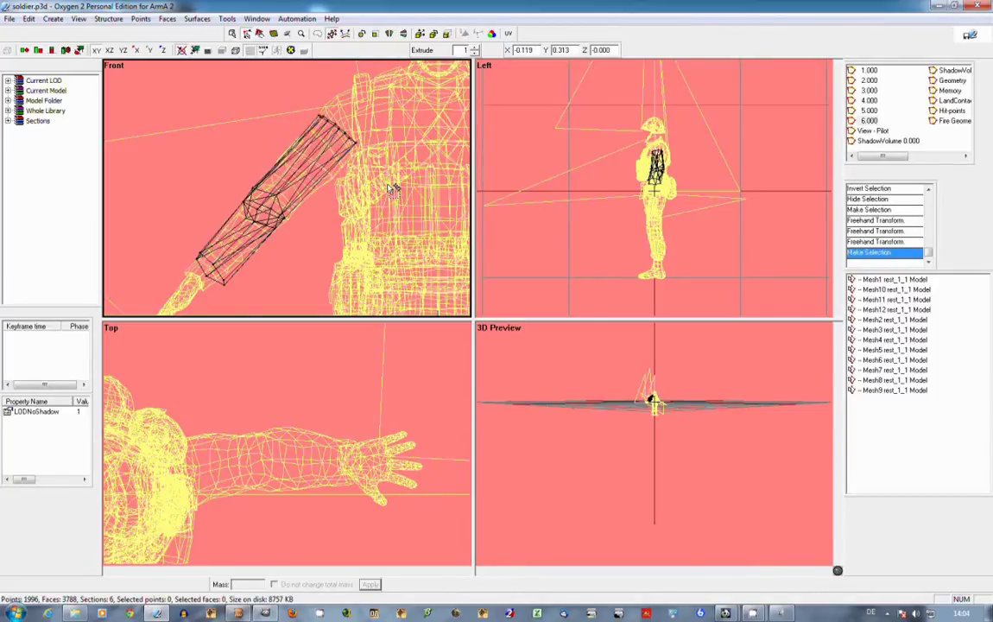
Unhide the rest of the fireman mesh around the right sleeve and clear the selection.
{"action": "key", "text": "ctrl+i"}
{"action": "key", "text": "shift+h"}
{"action": "left_click", "coordinate": [390, 189]}
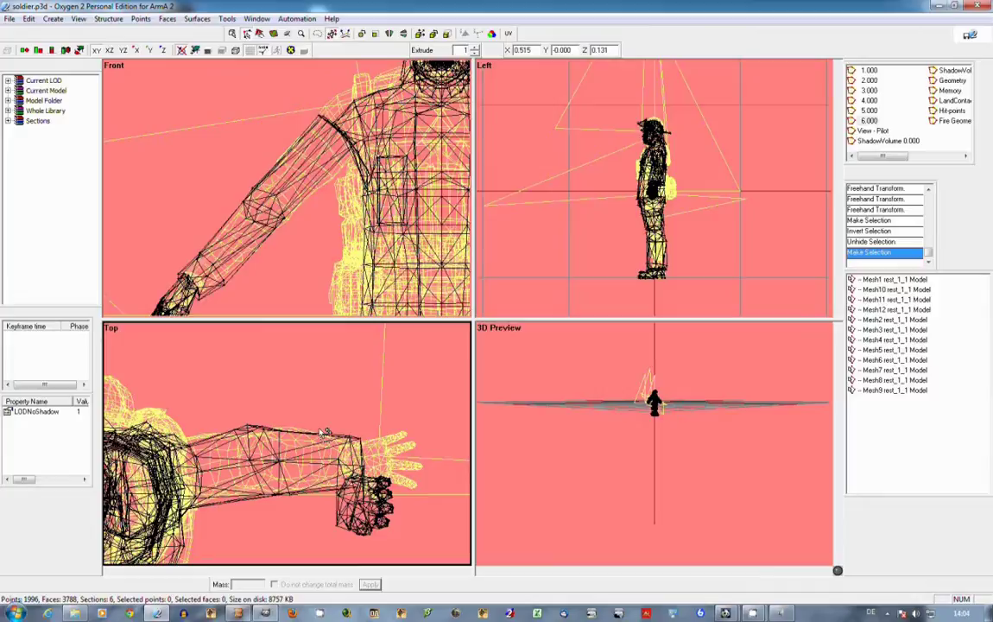
Select the fireman's right hand and sleeve cuff and move and rotate them onto the soldier's wrist in the Top view.
{"action": "scroll", "coordinate": [323, 430], "scroll_direction": "down", "scroll_amount": 3}
{"action": "middle_click_drag", "start_coordinate": [267, 426], "coordinate": [441, 425]}
{"action": "scroll", "coordinate": [273, 432], "scroll_direction": "up", "scroll_amount": 2}
{"action": "scroll", "coordinate": [270, 431], "scroll_direction": "up", "scroll_amount": 1}
{"action": "left_click_drag", "start_coordinate": [201, 412], "coordinate": [317, 546]}
{"action": "left_click_drag", "start_coordinate": [299, 528], "coordinate": [289, 490]}
{"action": "right_click_drag", "start_coordinate": [288, 490], "coordinate": [289, 490]}
{"action": "right_click_drag", "start_coordinate": [289, 490], "coordinate": [276, 485], "text": "alt"}
Select the right elbow points, shift and adjust them to follow the soldier's arm in the Top view, and clear the selection.
{"action": "left_click_drag", "start_coordinate": [317, 419], "coordinate": [364, 513]}
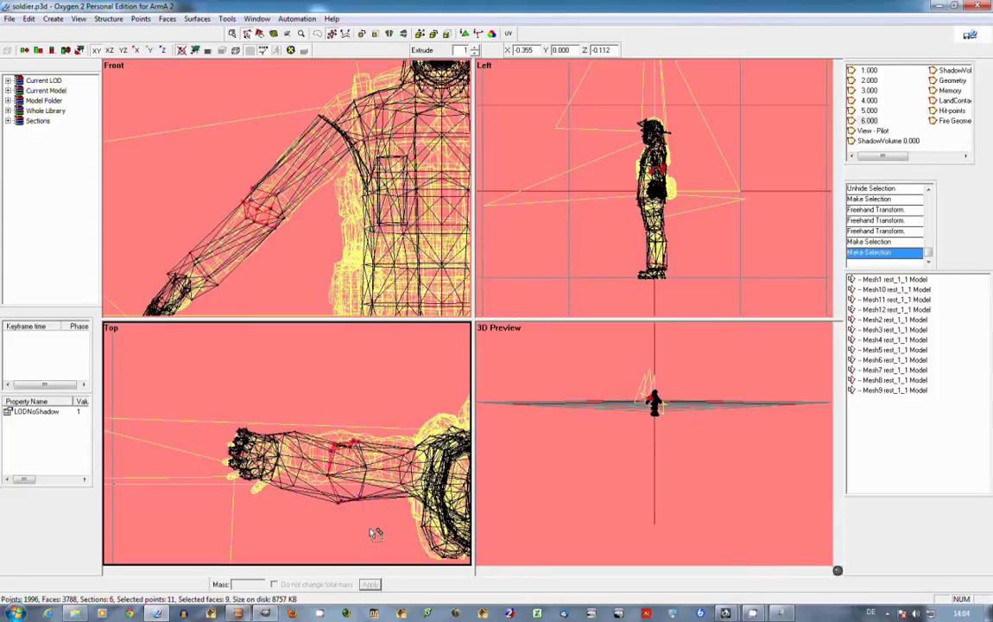
{"action": "right_click_drag", "start_coordinate": [373, 531], "coordinate": [366, 511]}
{"action": "mouse_move", "coordinate": [378, 428]}
{"action": "right_mouse_down", "text": "shift"}
{"action": "mouse_move", "coordinate": [380, 447]}
{"action": "mouse_move", "coordinate": [379, 417]}
{"action": "right_mouse_up", "text": "shift"}
{"action": "right_click_drag", "start_coordinate": [379, 418], "coordinate": [379, 418]}
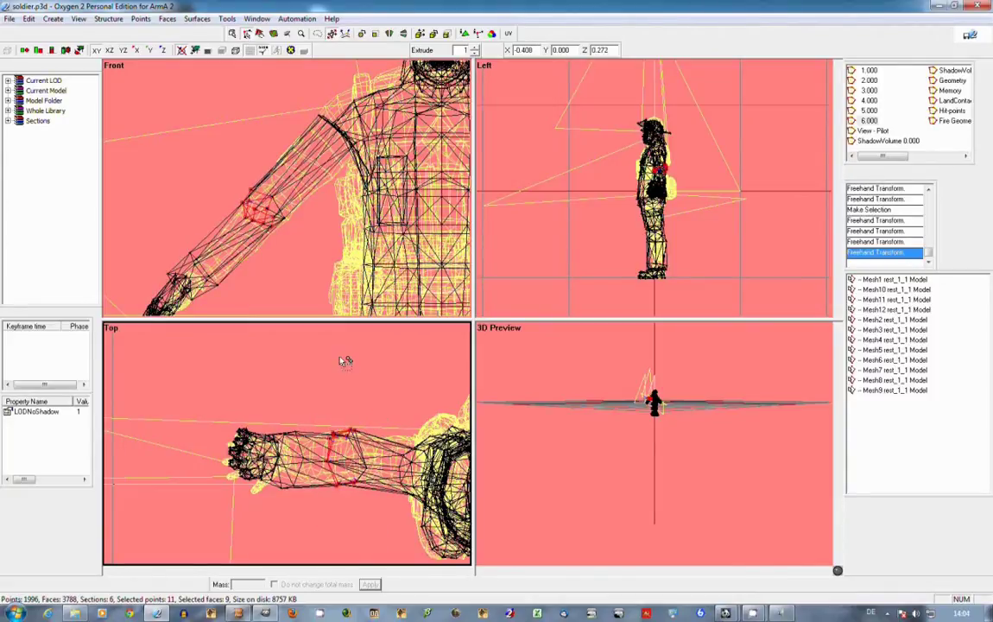
{"action": "left_click", "coordinate": [230, 169]}
{"action": "left_click_drag", "start_coordinate": [231, 168], "coordinate": [297, 242]}
{"action": "left_click", "coordinate": [304, 247]}
Examine how both fireman arms and hands line up with the soldier's arms in the Front and Top views.
{"action": "scroll", "coordinate": [307, 248], "scroll_direction": "down", "scroll_amount": 3}
{"action": "scroll", "coordinate": [308, 249], "scroll_direction": "up", "scroll_amount": 6}
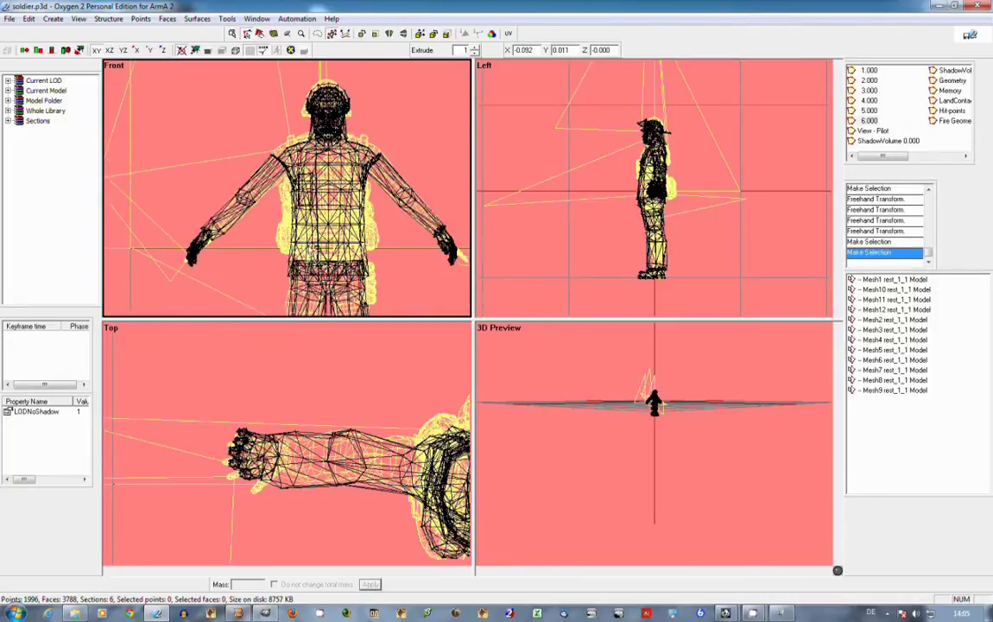
{"action": "scroll", "coordinate": [255, 472], "scroll_direction": "up", "scroll_amount": 3}
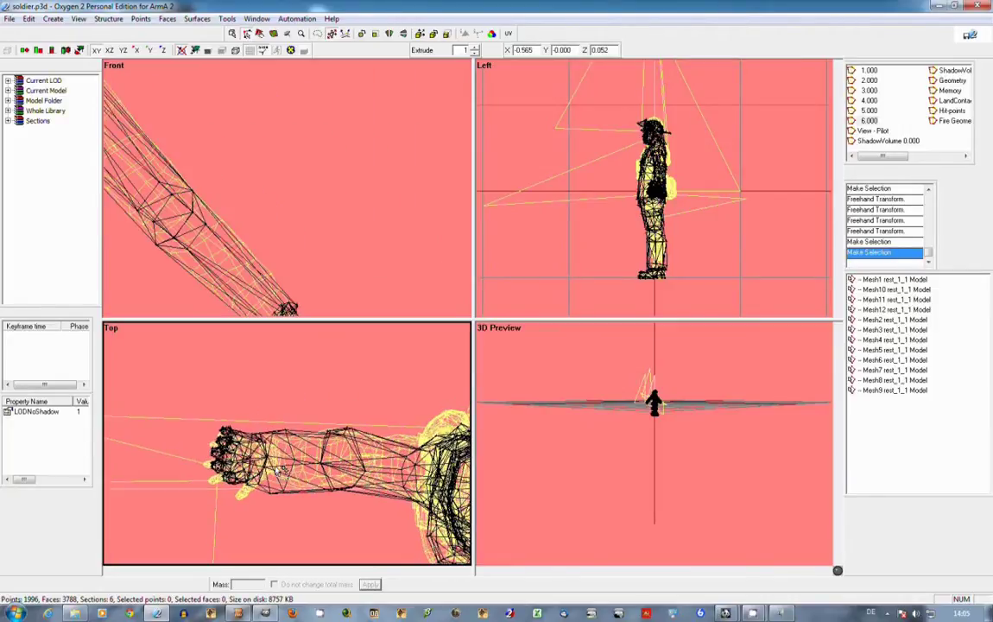
{"action": "scroll", "coordinate": [248, 423], "scroll_direction": "down", "scroll_amount": 4}
{"action": "scroll", "coordinate": [295, 241], "scroll_direction": "down", "scroll_amount": 3}
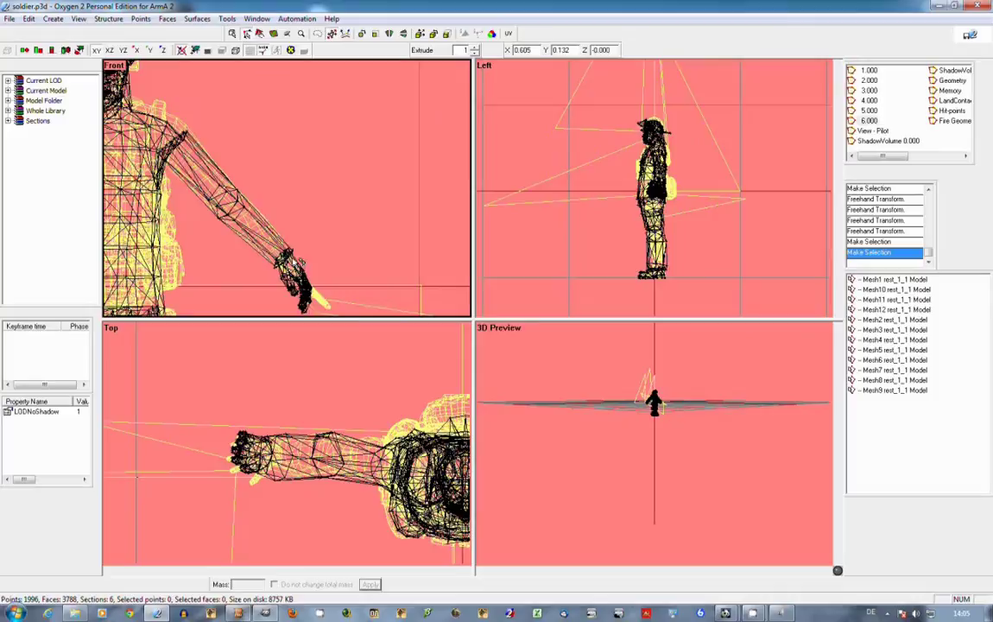
{"action": "key", "text": "Down"}
{"action": "key", "text": "Down"}
{"action": "key", "text": "Down"}
{"action": "key", "text": "Right"}
{"action": "key", "text": "Right"}
{"action": "scroll", "coordinate": [335, 449], "scroll_direction": "down", "scroll_amount": 3}
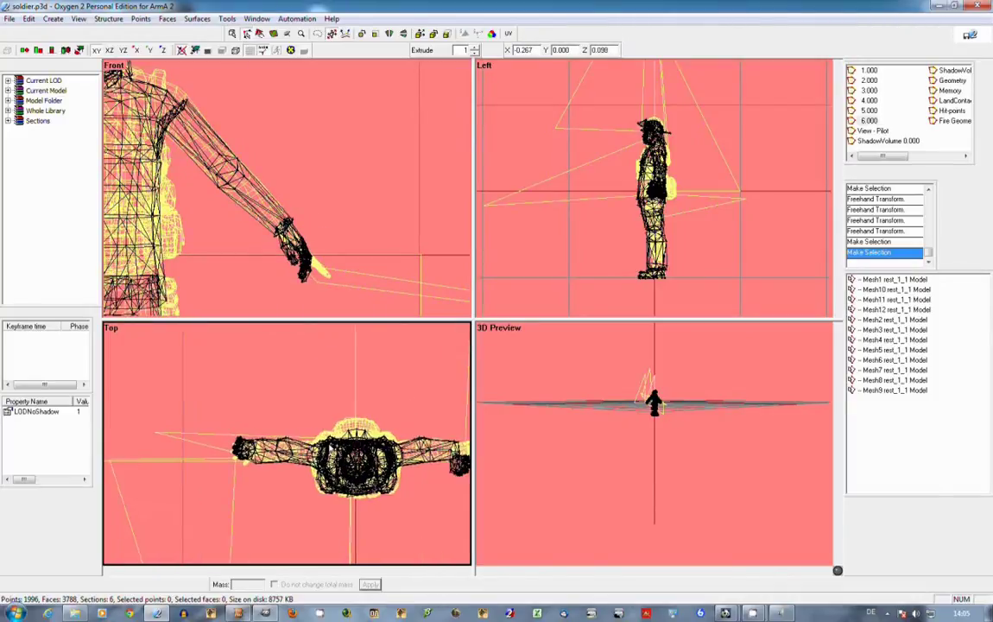
{"action": "key", "text": "Right"}
{"action": "key", "text": "Right"}
{"action": "key", "text": "Right"}
{"action": "key", "text": "Right"}
{"action": "key", "text": "Right"}
{"action": "scroll", "coordinate": [349, 462], "scroll_direction": "up", "scroll_amount": 5}
{"action": "key", "text": "Right"}
{"action": "key", "text": "Right"}
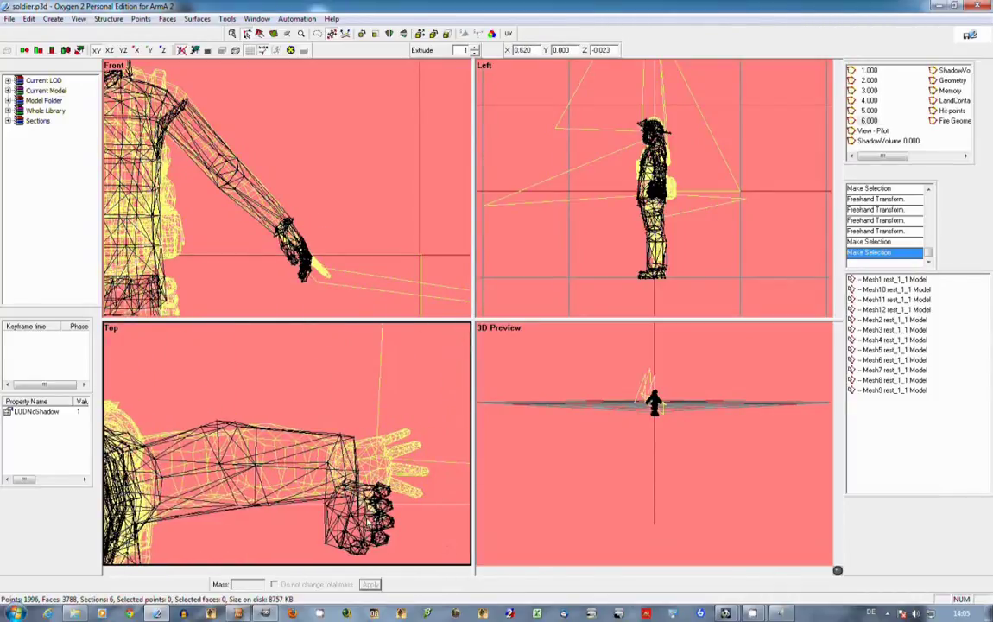
{"action": "key", "text": "shift+o"}
{"action": "left_click", "coordinate": [347, 509]}
{"action": "left_click", "coordinate": [344, 482]}
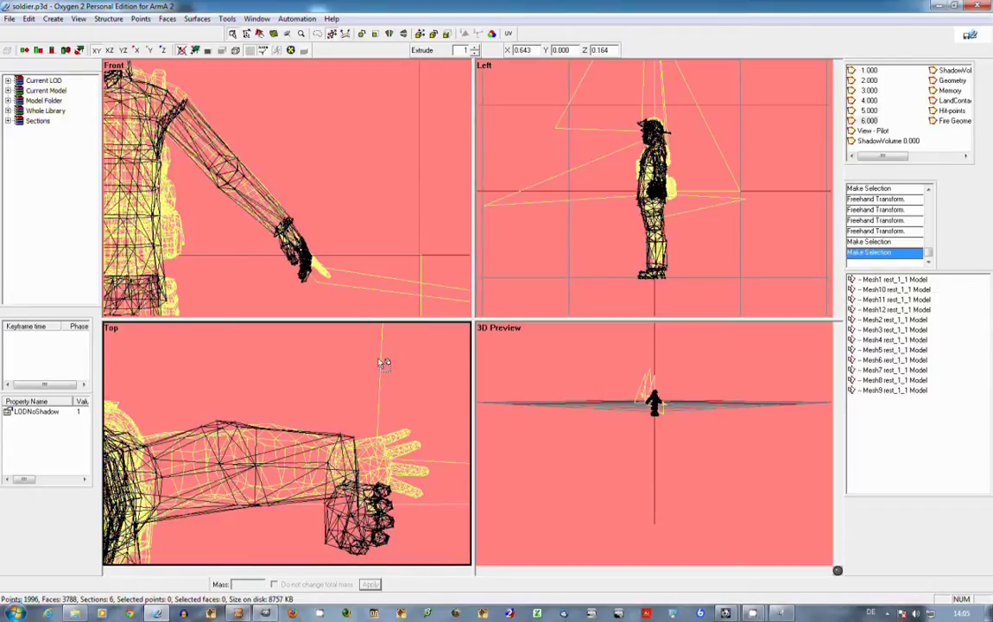
{"action": "scroll", "coordinate": [318, 221], "scroll_direction": "down", "scroll_amount": 3}
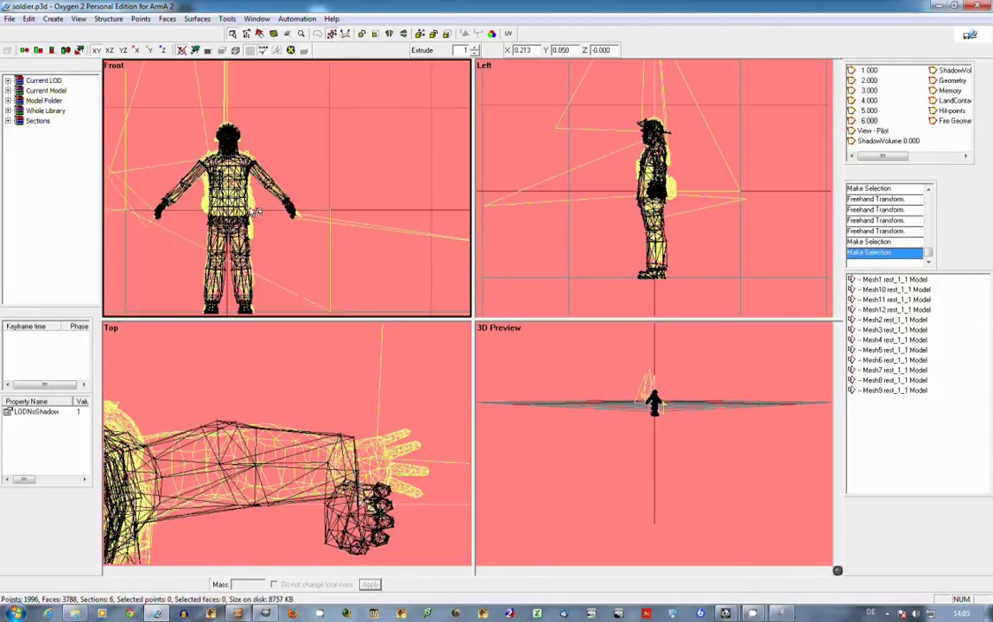
{"action": "scroll", "coordinate": [207, 197], "scroll_direction": "up", "scroll_amount": 2}
{"action": "left_click_drag", "start_coordinate": [288, 147], "coordinate": [335, 199]}
{"action": "left_click", "coordinate": [282, 222]}
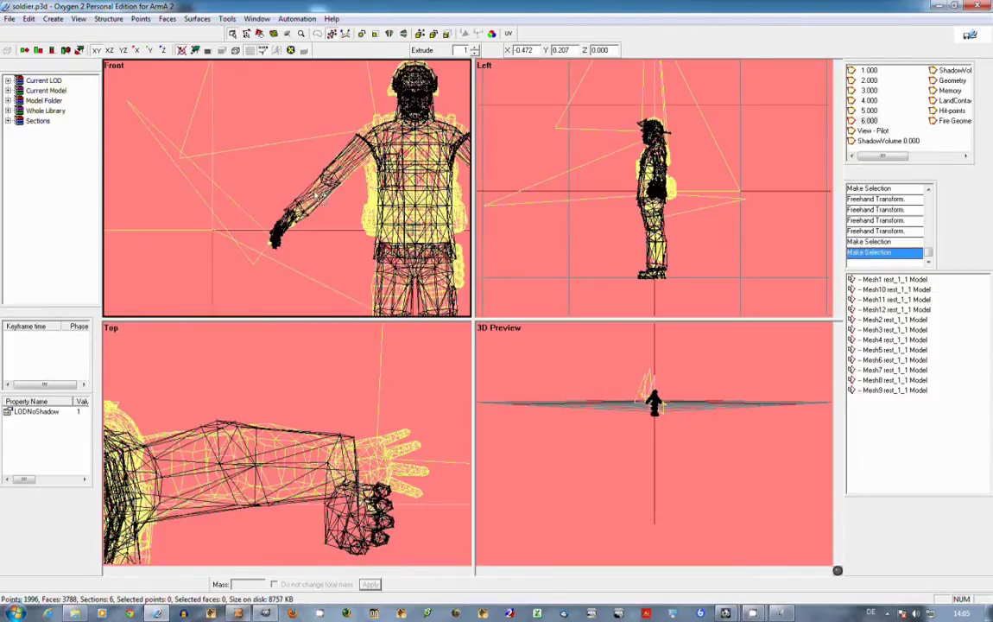
{"action": "left_click_drag", "start_coordinate": [281, 221], "coordinate": [286, 262]}
{"action": "left_click", "coordinate": [295, 261]}
{"action": "left_click", "coordinate": [278, 256]}
{"action": "scroll", "coordinate": [287, 228], "scroll_direction": "up", "scroll_amount": 3}
{"action": "scroll", "coordinate": [306, 214], "scroll_direction": "down", "scroll_amount": 3}
{"action": "left_click", "coordinate": [322, 160]}
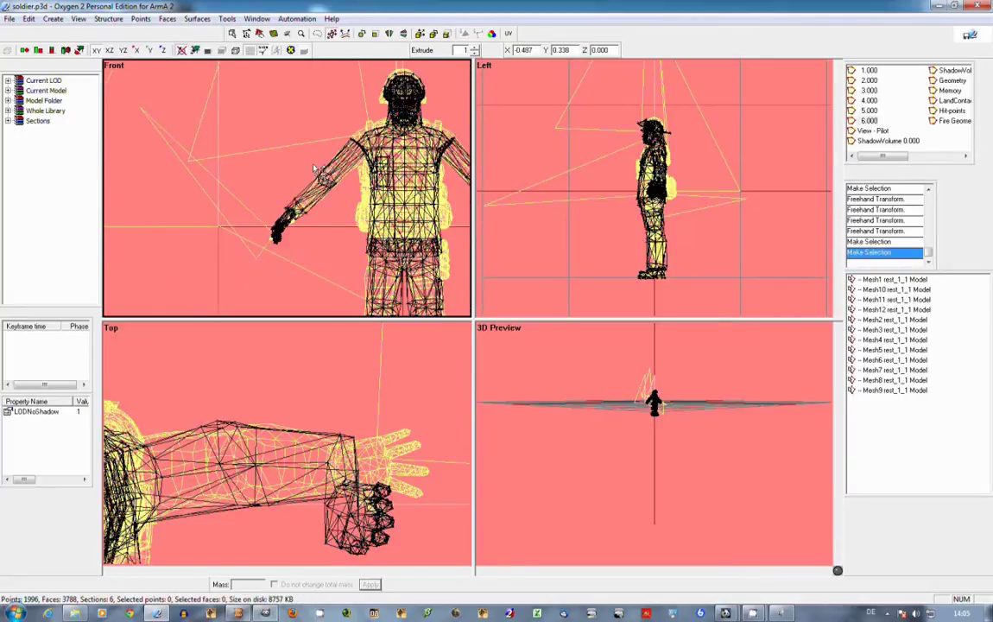
{"action": "left_click_drag", "start_coordinate": [313, 164], "coordinate": [347, 201]}
{"action": "scroll", "coordinate": [341, 206], "scroll_direction": "up", "scroll_amount": 3}
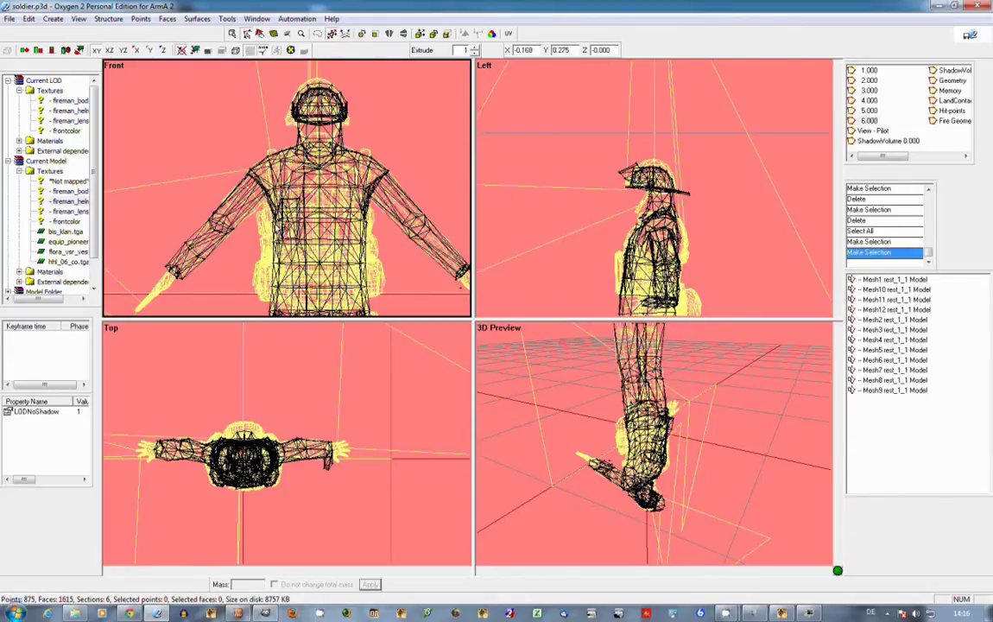
Inspect the handless sleeves against the soldier's arms, marking the bent left cuff in the Top view and clearing the selection.
{"action": "scroll", "coordinate": [421, 265], "scroll_direction": "down", "scroll_amount": 1}
{"action": "left_click", "coordinate": [633, 175]}
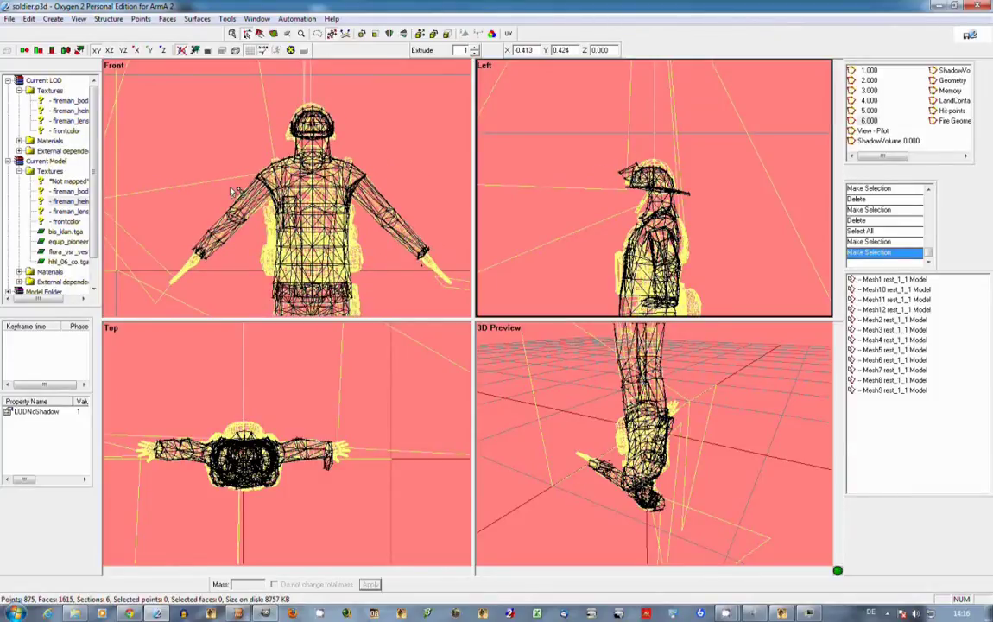
{"action": "scroll", "coordinate": [233, 190], "scroll_direction": "up", "scroll_amount": 3}
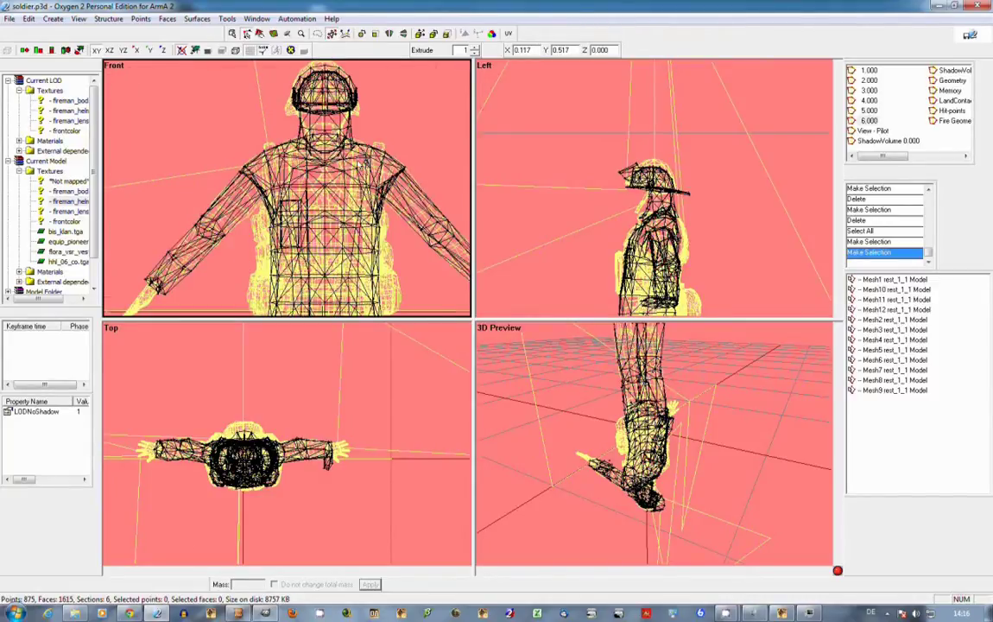
{"action": "scroll", "coordinate": [363, 162], "scroll_direction": "down", "scroll_amount": 3}
{"action": "scroll", "coordinate": [355, 478], "scroll_direction": "up", "scroll_amount": 4}
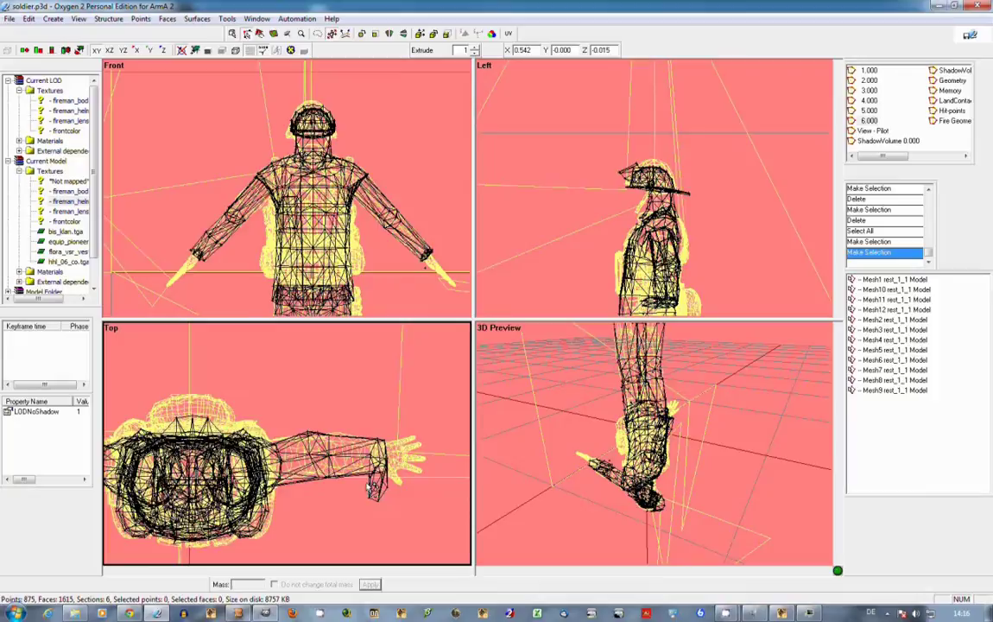
{"action": "left_click_drag", "start_coordinate": [362, 481], "coordinate": [392, 502]}
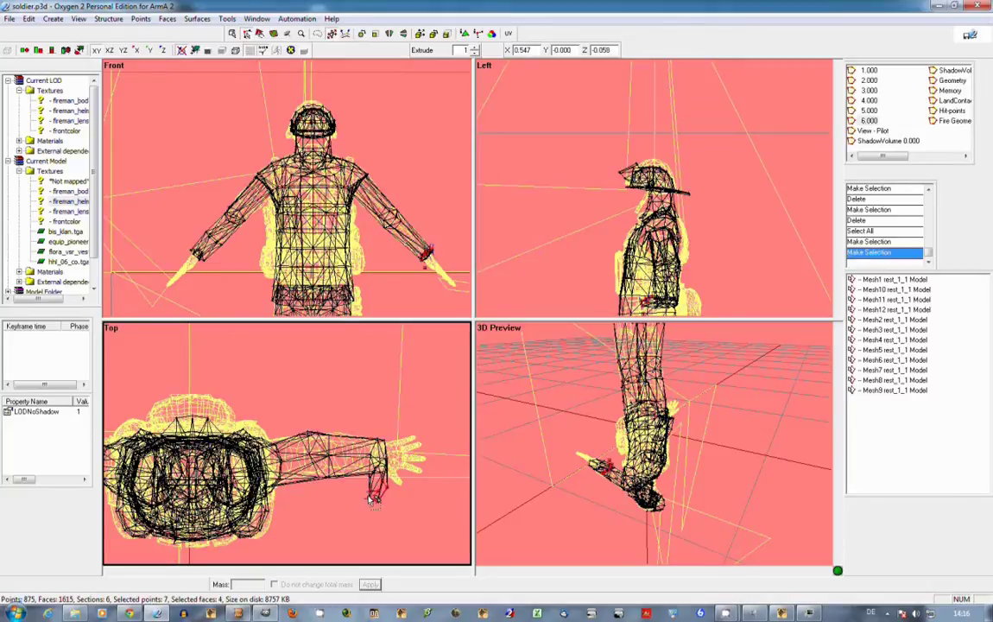
{"action": "left_click", "coordinate": [373, 230]}
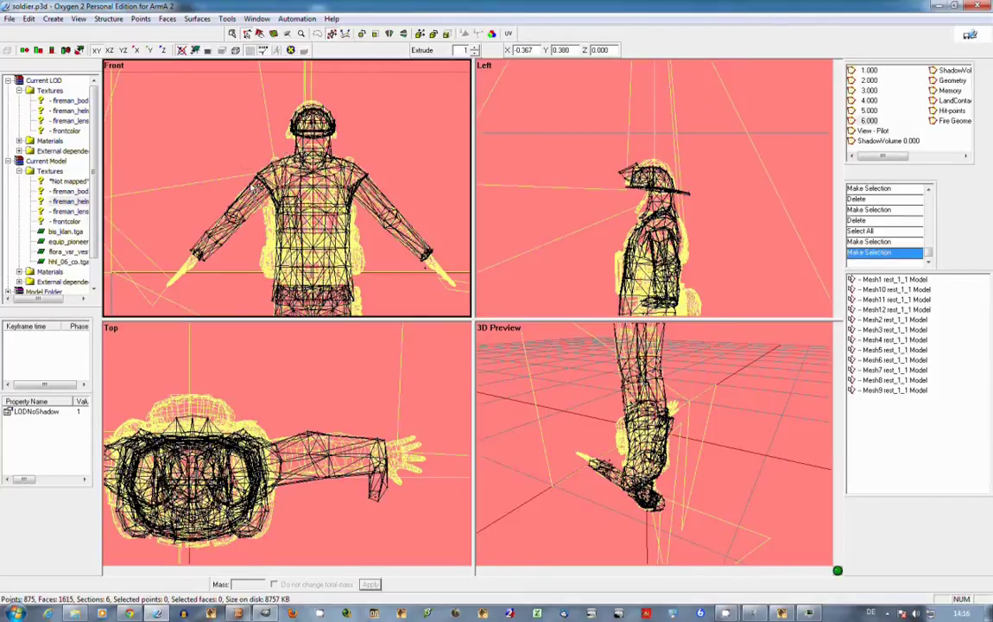
{"action": "left_click", "coordinate": [631, 207]}
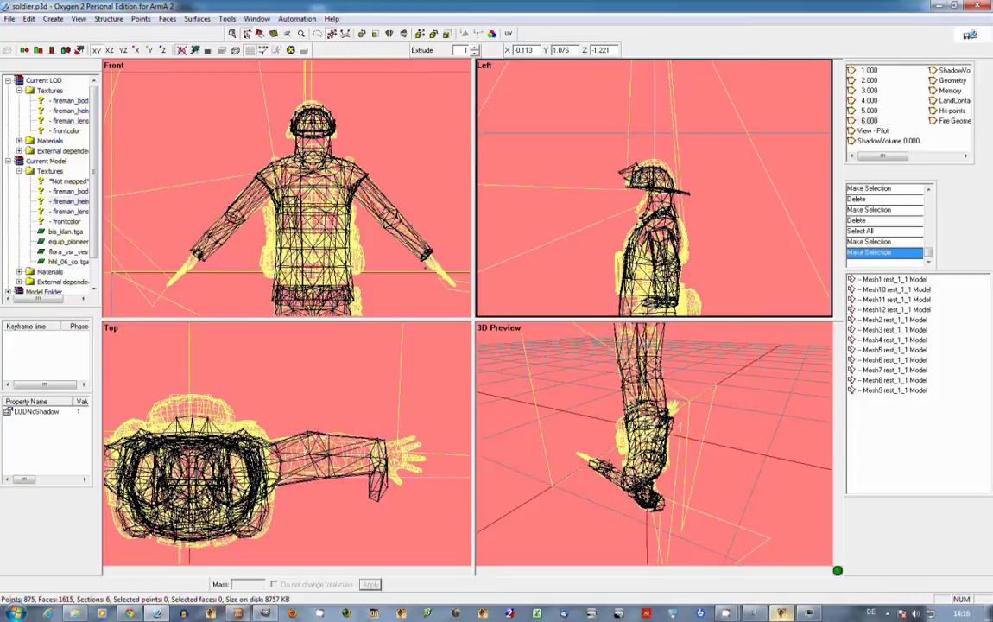
Switch to Buldozer to inspect the shaded fireman model from several sides, and return to Oxygen 2.
{"action": "left_click", "coordinate": [782, 570]}
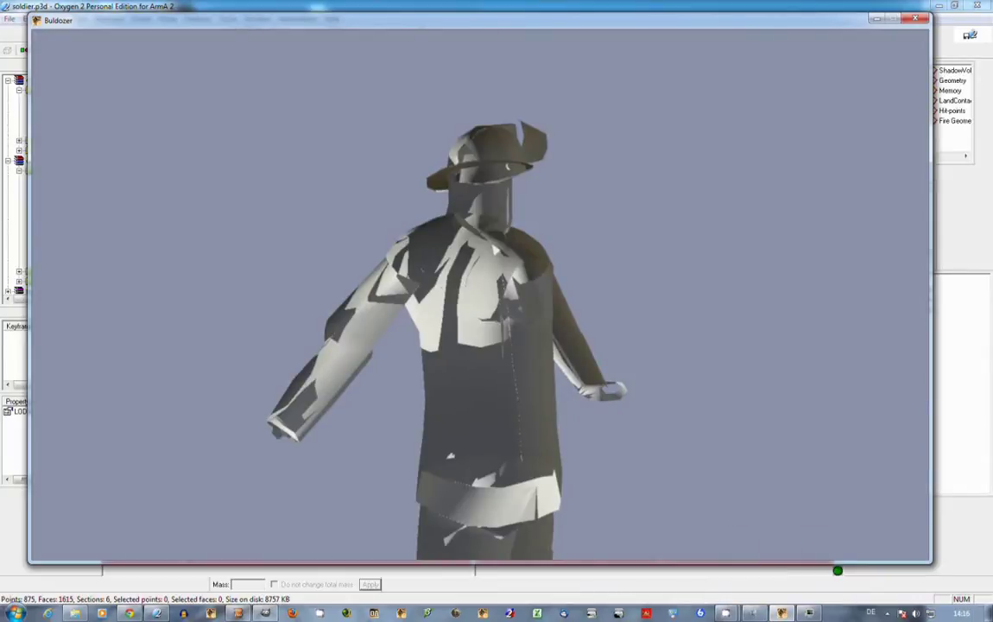
{"action": "scroll", "coordinate": [481, 294], "scroll_direction": "up", "scroll_amount": 4}
{"action": "scroll", "coordinate": [481, 295], "scroll_direction": "down", "scroll_amount": 3}
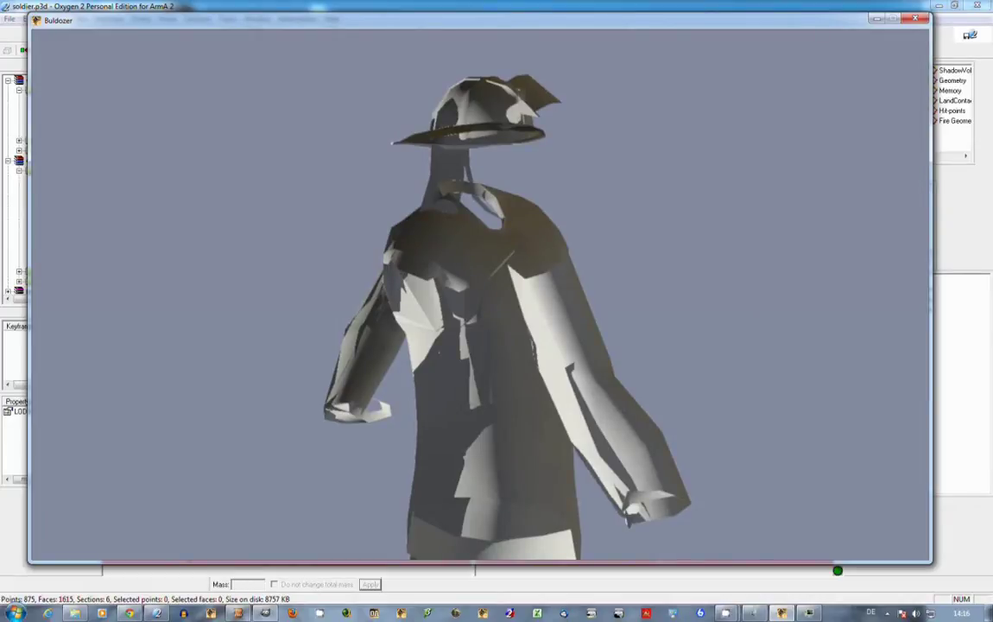
{"action": "key", "text": "alt+Tab"}
Reverse all faces of the fireman mesh, check the shaded result in Buldozer, and return to Oxygen 2.
{"action": "scroll", "coordinate": [396, 162], "scroll_direction": "down", "scroll_amount": 2}
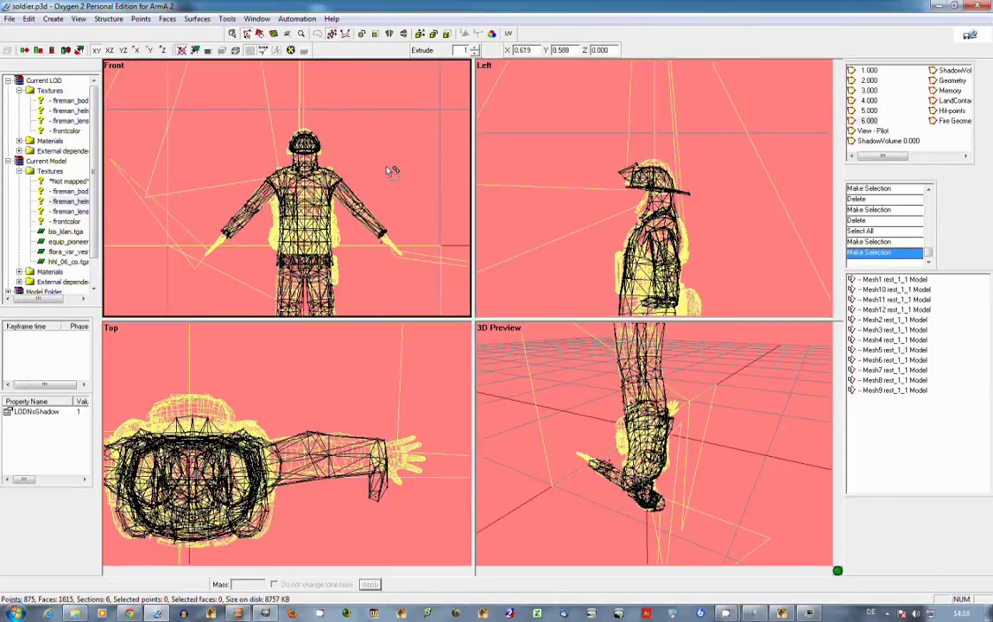
{"action": "key", "text": "ctrl+a"}
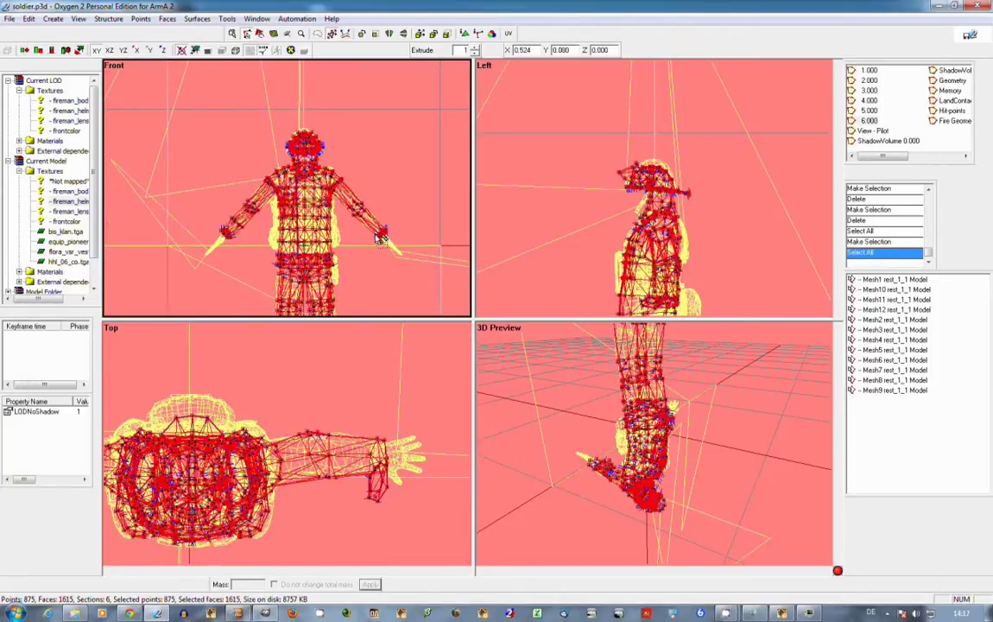
{"action": "key", "text": "w"}
{"action": "left_click", "coordinate": [377, 235]}
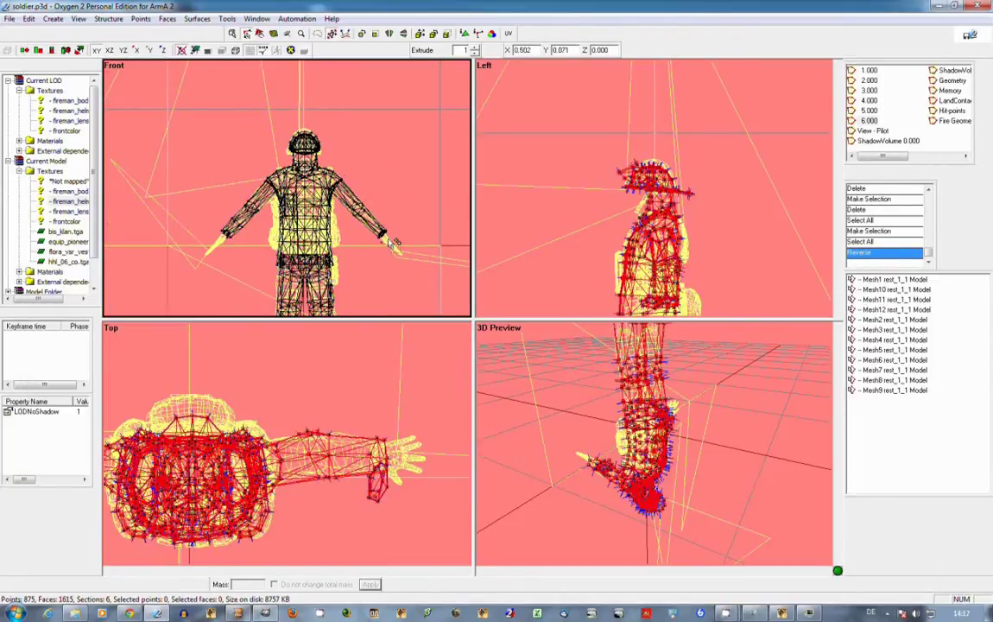
{"action": "left_click", "coordinate": [780, 614]}
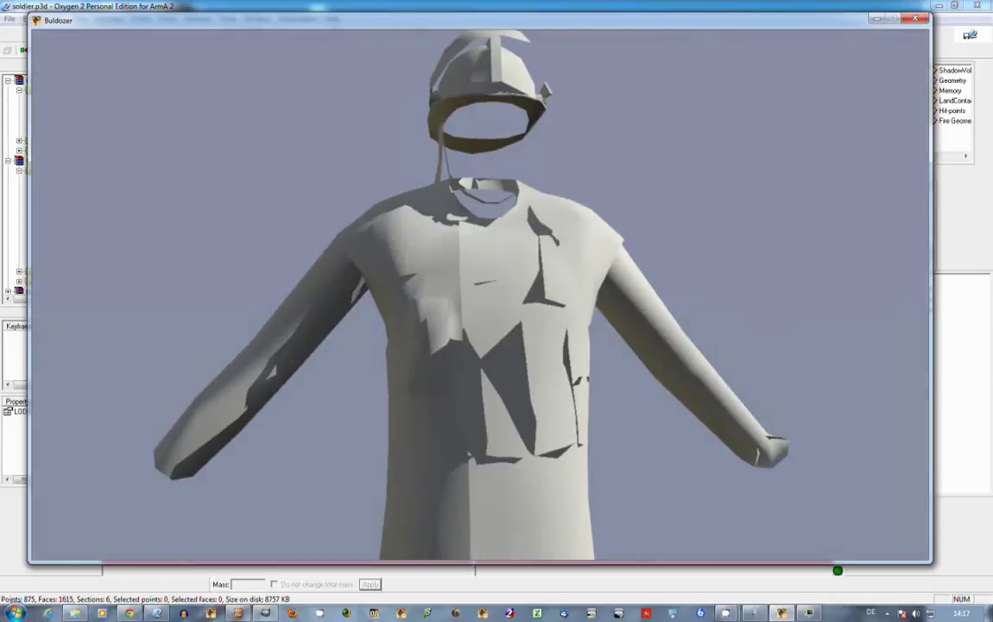
{"action": "key", "text": "alt+Tab"}
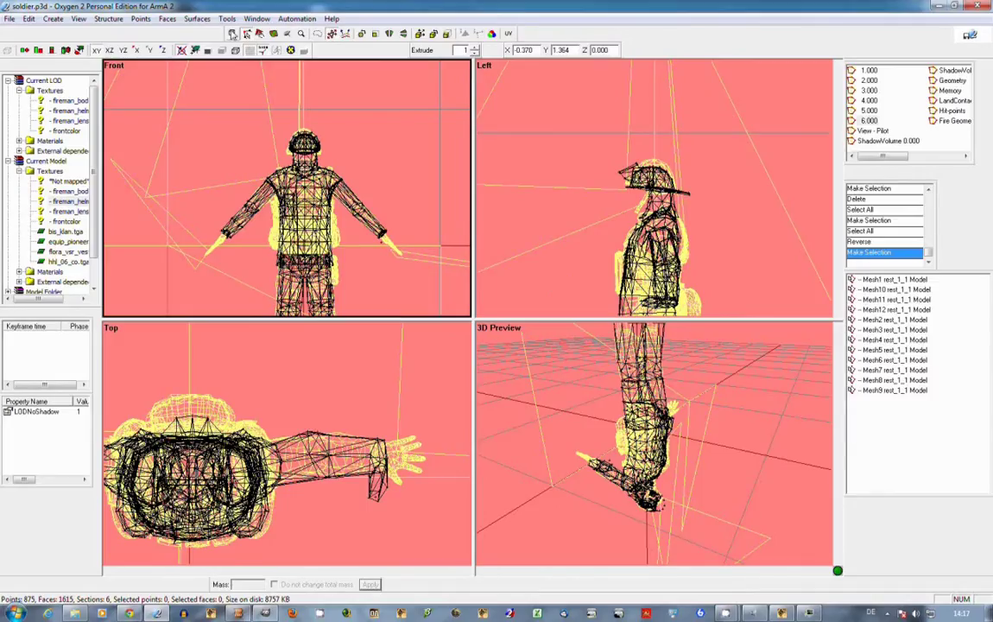
{"action": "left_click", "coordinate": [226, 18]}
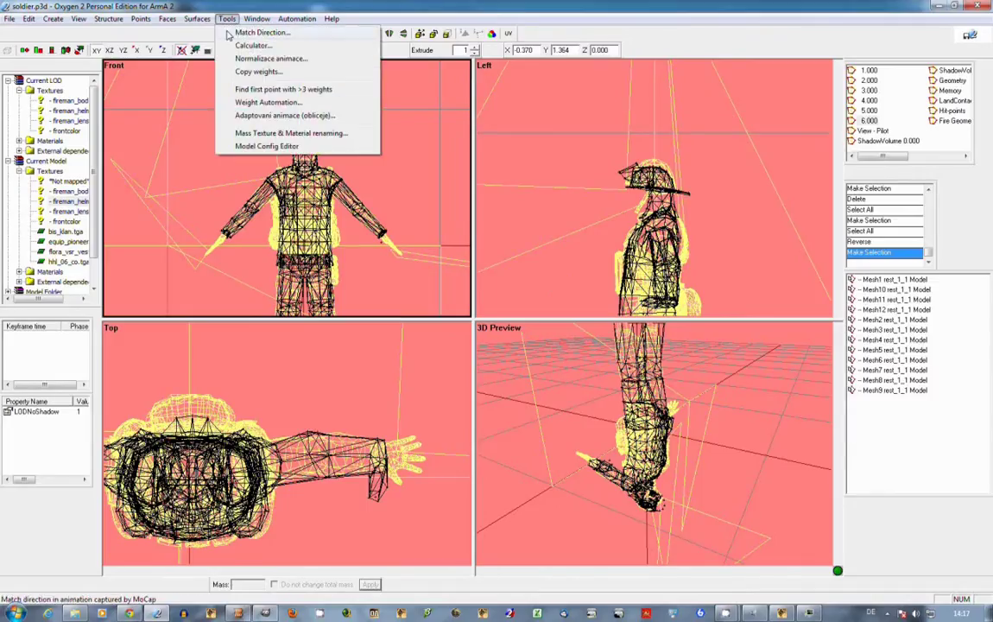
{"action": "left_click", "coordinate": [153, 104]}
{"action": "right_click", "coordinate": [58, 105]}
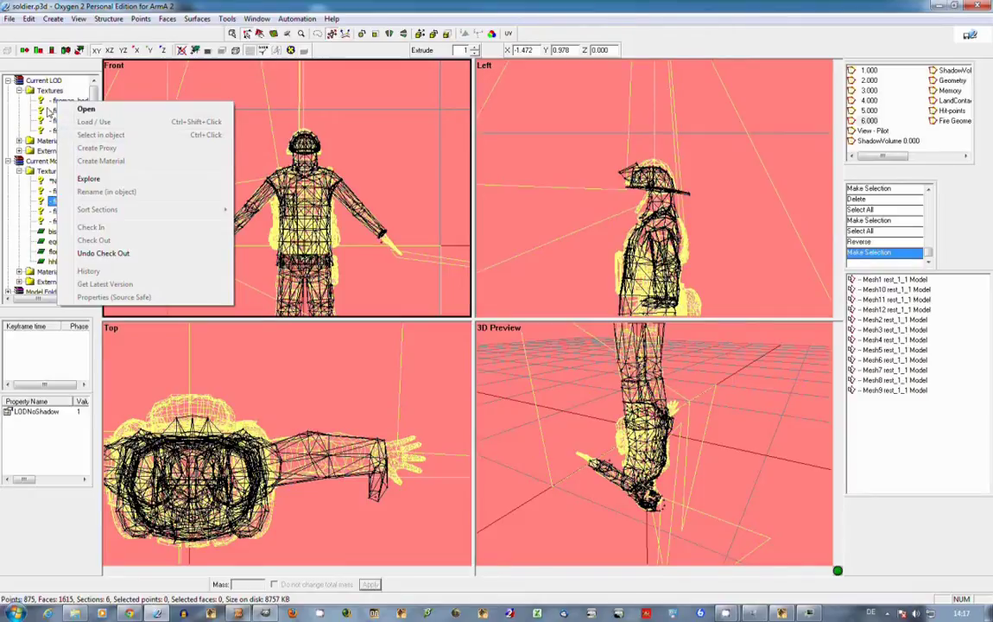
{"action": "left_click", "coordinate": [259, 184]}
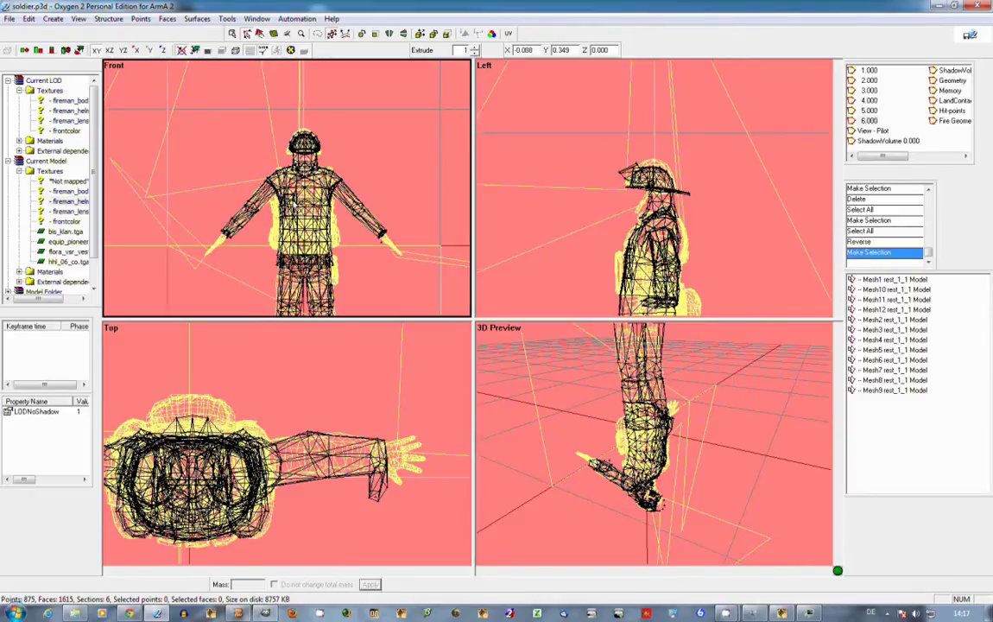
Review the fireman texture entries in the Mass Texture & Material renaming list and close it without renaming.
{"action": "left_click", "coordinate": [226, 18]}
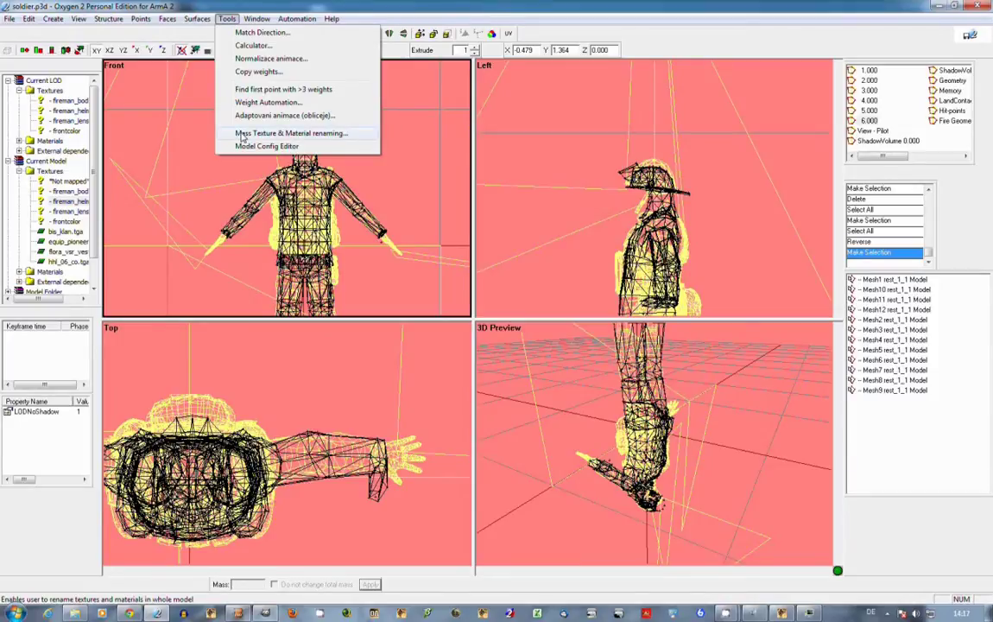
{"action": "left_click", "coordinate": [242, 134]}
{"action": "left_click", "coordinate": [478, 238]}
{"action": "left_click", "coordinate": [464, 276]}
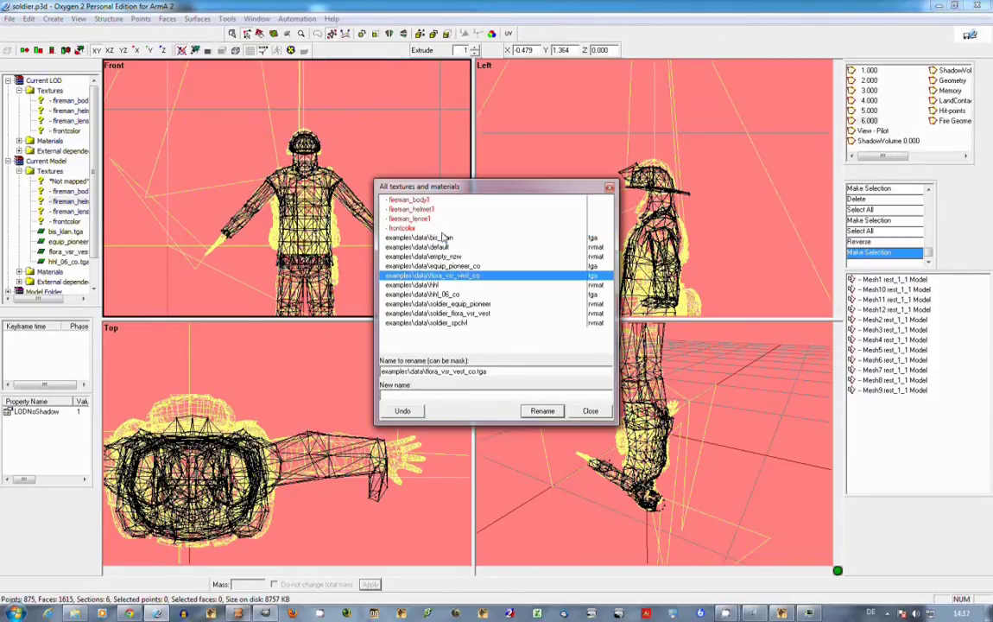
{"action": "left_click", "coordinate": [434, 229]}
{"action": "left_click", "coordinate": [429, 209]}
{"action": "left_click", "coordinate": [425, 201]}
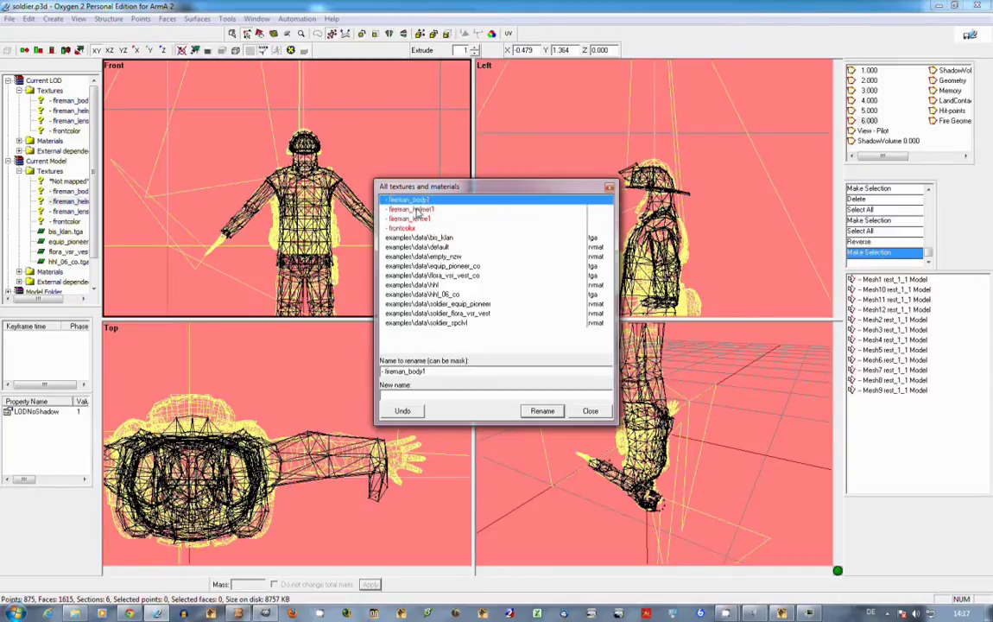
{"action": "left_click", "coordinate": [590, 411]}
Select the fireman's clothing and helmet up to the whole mesh, and try Select in object on the fireman_helmet1 texture.
{"action": "scroll", "coordinate": [418, 266], "scroll_direction": "up", "scroll_amount": 2}
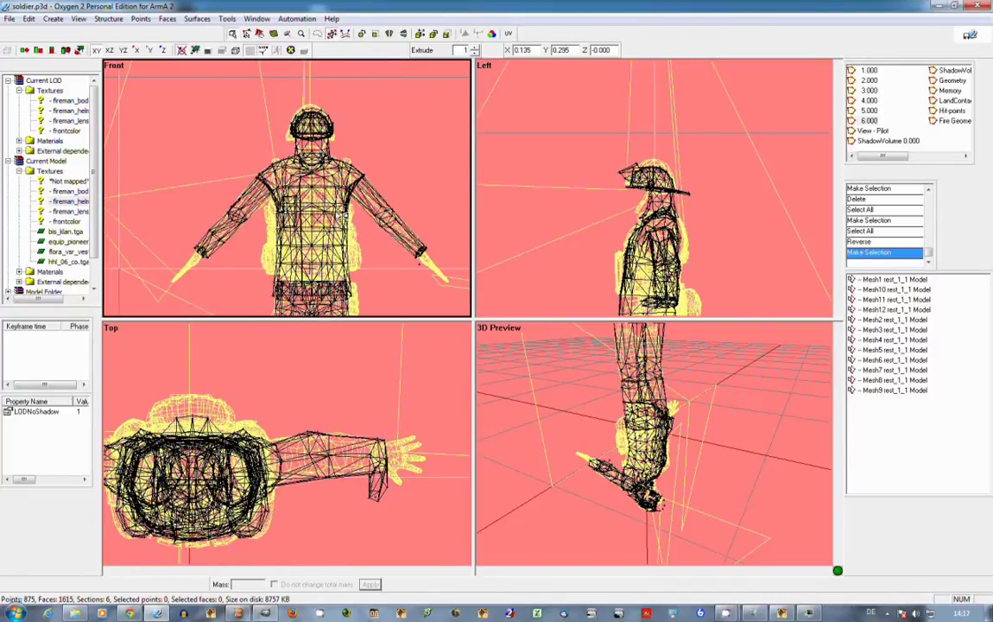
{"action": "double_click", "coordinate": [304, 211]}
{"action": "scroll", "coordinate": [300, 202], "scroll_direction": "down", "scroll_amount": 2}
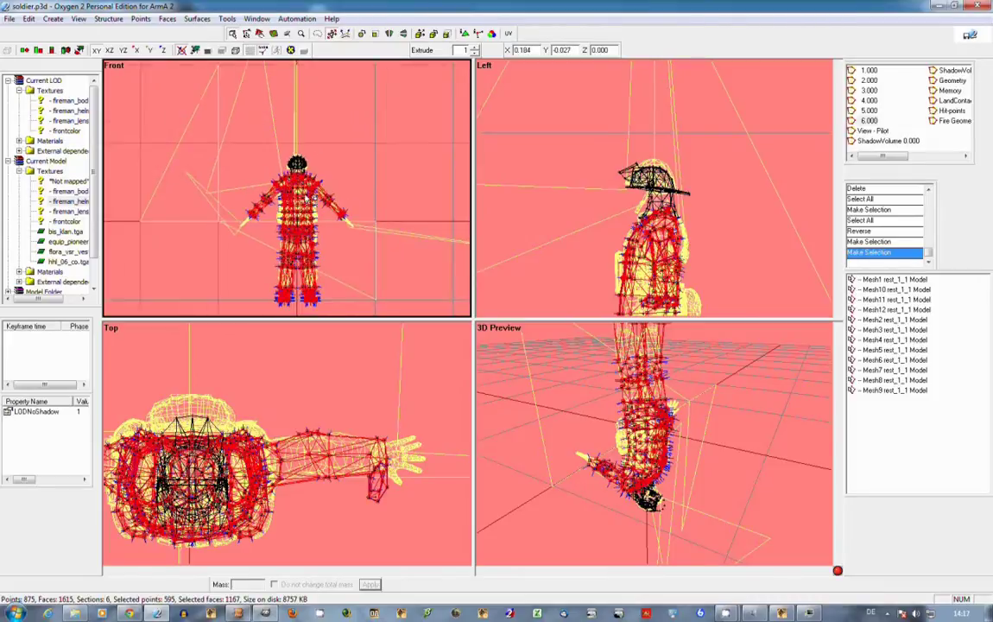
{"action": "scroll", "coordinate": [300, 193], "scroll_direction": "up", "scroll_amount": 2}
{"action": "scroll", "coordinate": [653, 185], "scroll_direction": "up", "scroll_amount": 5}
{"action": "double_click", "coordinate": [570, 162], "text": "ctrl"}
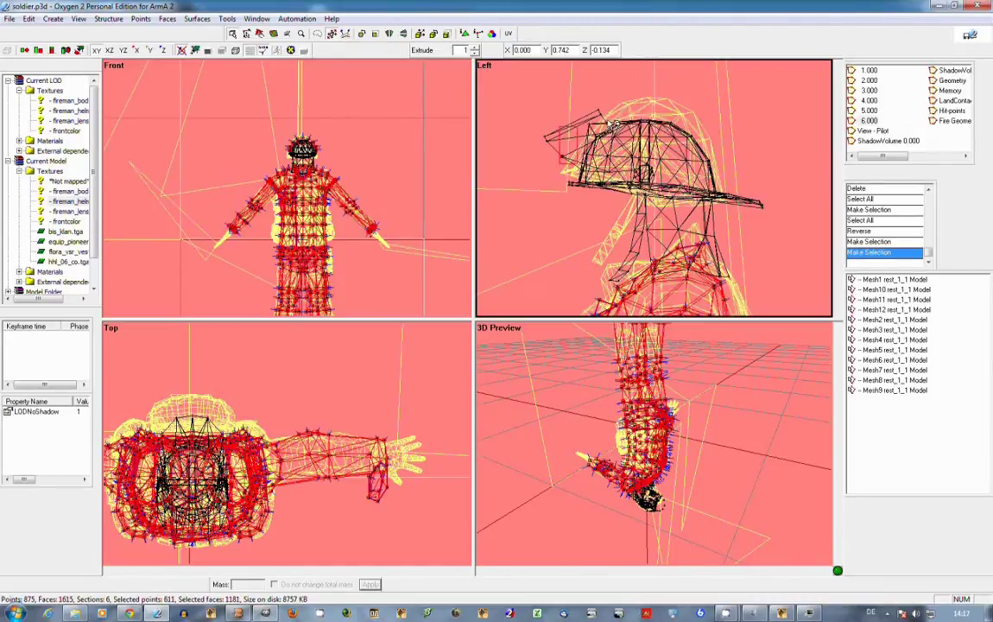
{"action": "double_click", "coordinate": [590, 127], "text": "ctrl"}
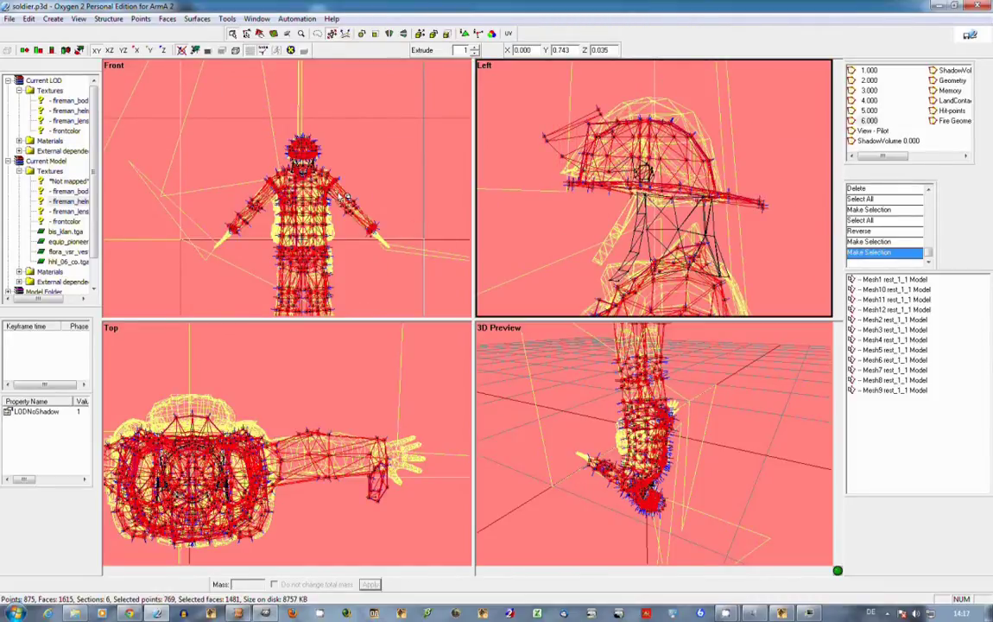
{"action": "scroll", "coordinate": [344, 196], "scroll_direction": "down", "scroll_amount": 2}
{"action": "scroll", "coordinate": [309, 184], "scroll_direction": "up", "scroll_amount": 5}
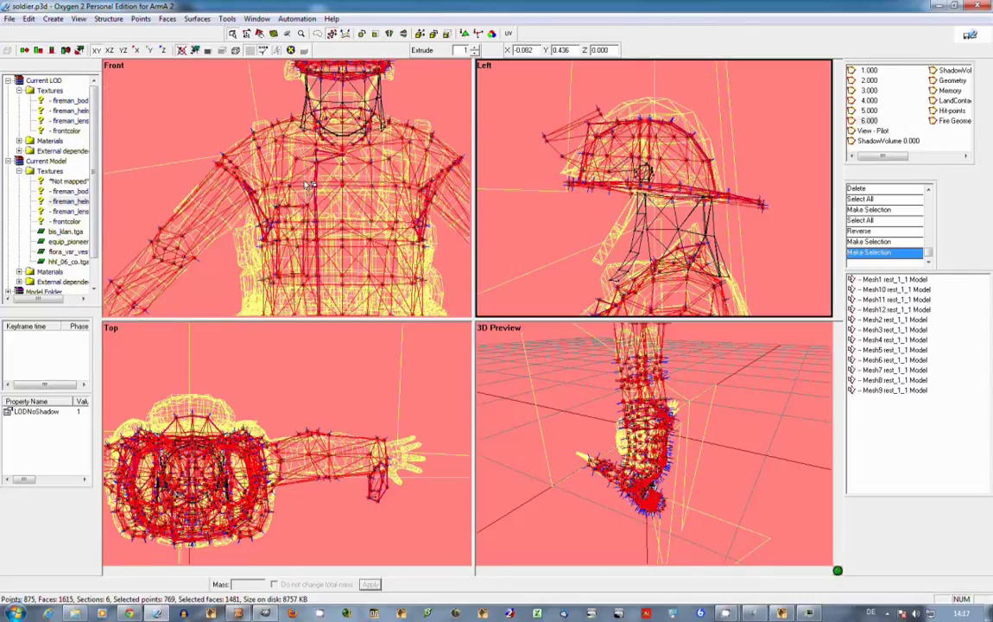
{"action": "scroll", "coordinate": [309, 185], "scroll_direction": "down", "scroll_amount": 5}
{"action": "left_click_drag", "start_coordinate": [208, 125], "coordinate": [406, 315]}
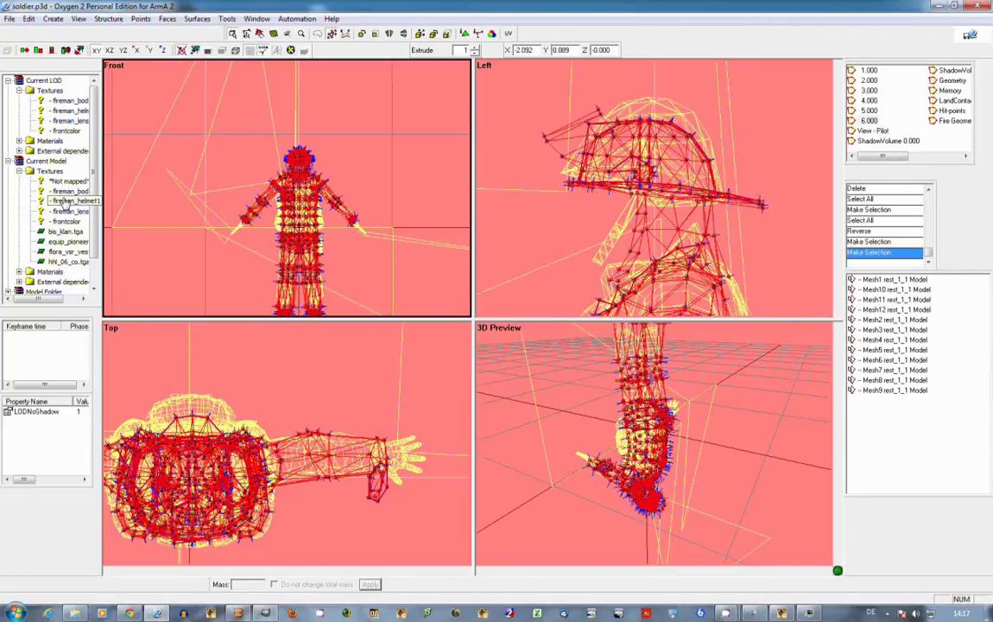
{"action": "right_click", "coordinate": [71, 200]}
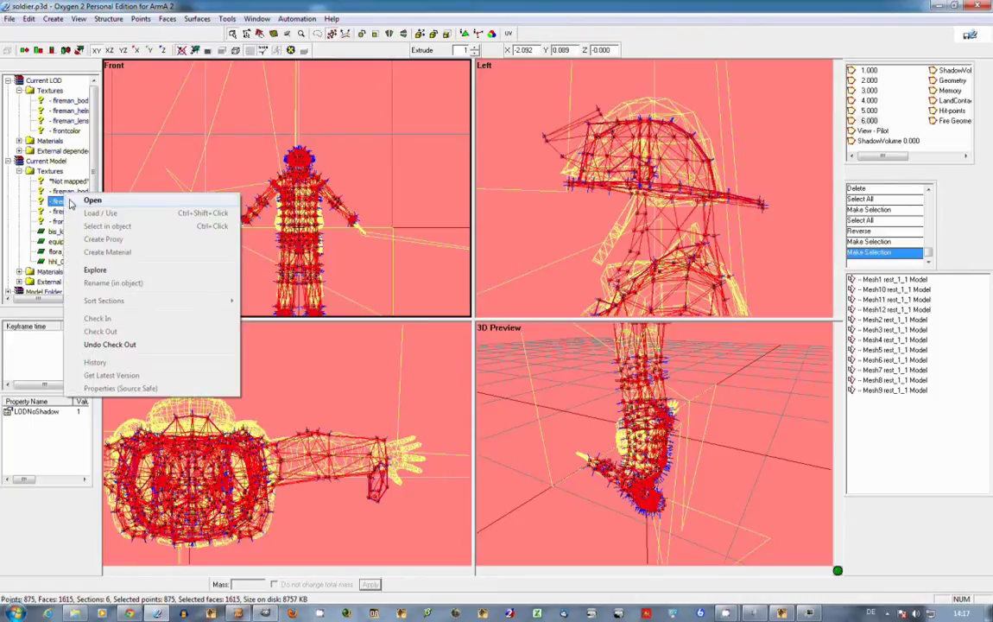
{"action": "left_click", "coordinate": [108, 224]}
Select the fireman's body faces without the helmet and assign fireman_co.tga from the Examples folder as their texture.
{"action": "left_click_drag", "start_coordinate": [261, 190], "coordinate": [383, 316]}
{"action": "scroll", "coordinate": [292, 187], "scroll_direction": "up", "scroll_amount": 6}
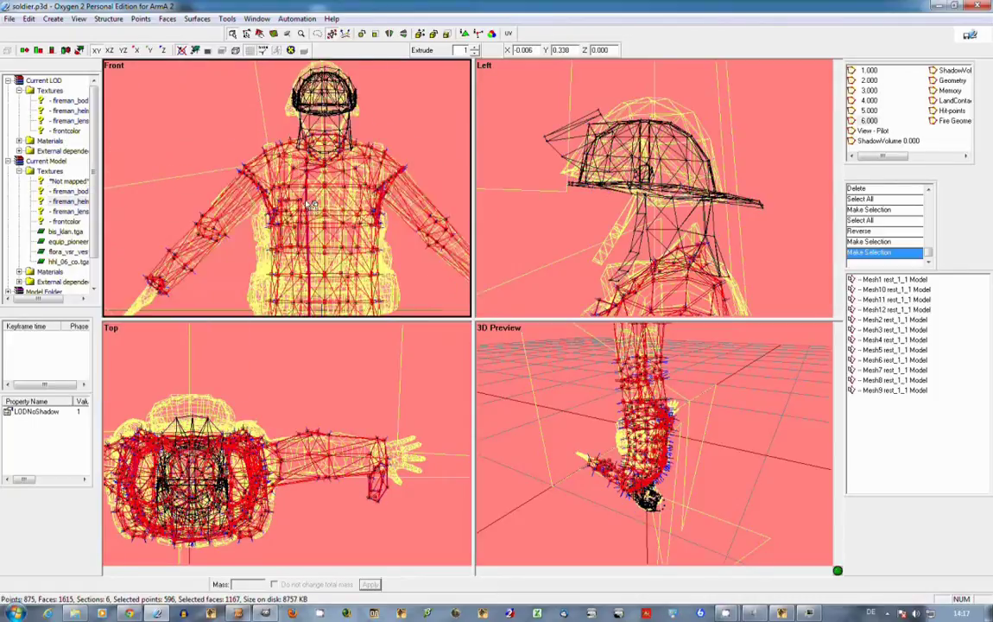
{"action": "key", "text": "e"}
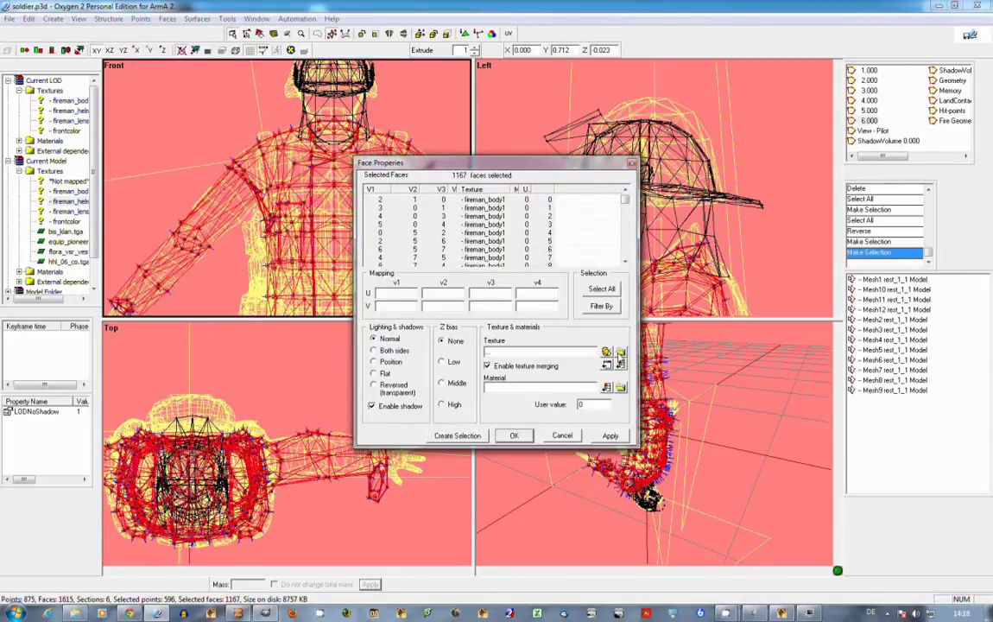
{"action": "left_click", "coordinate": [606, 351]}
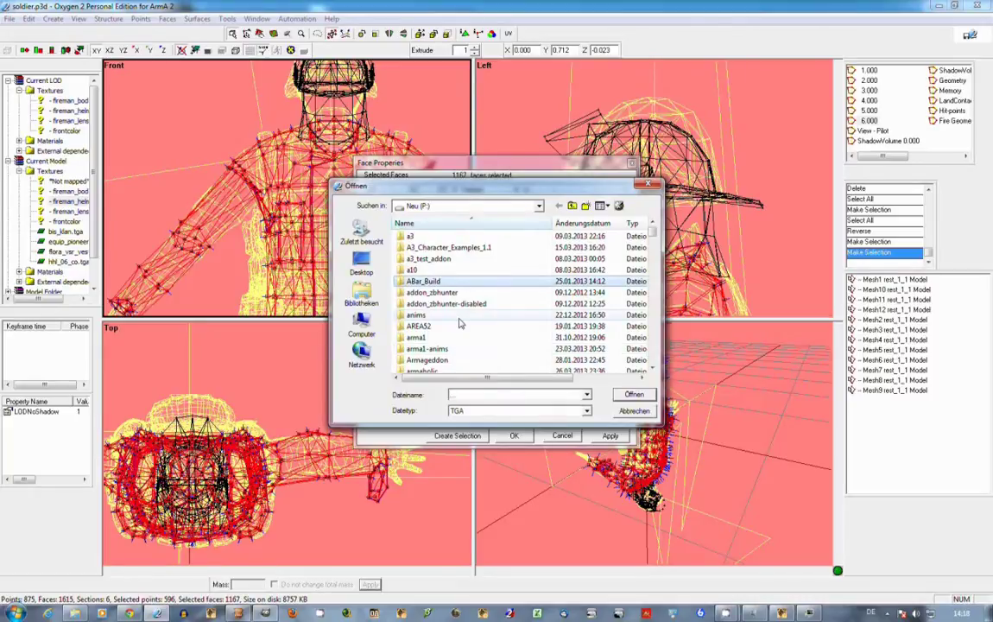
{"action": "scroll", "coordinate": [432, 294], "scroll_direction": "down", "scroll_amount": 10}
{"action": "double_click", "coordinate": [413, 236]}
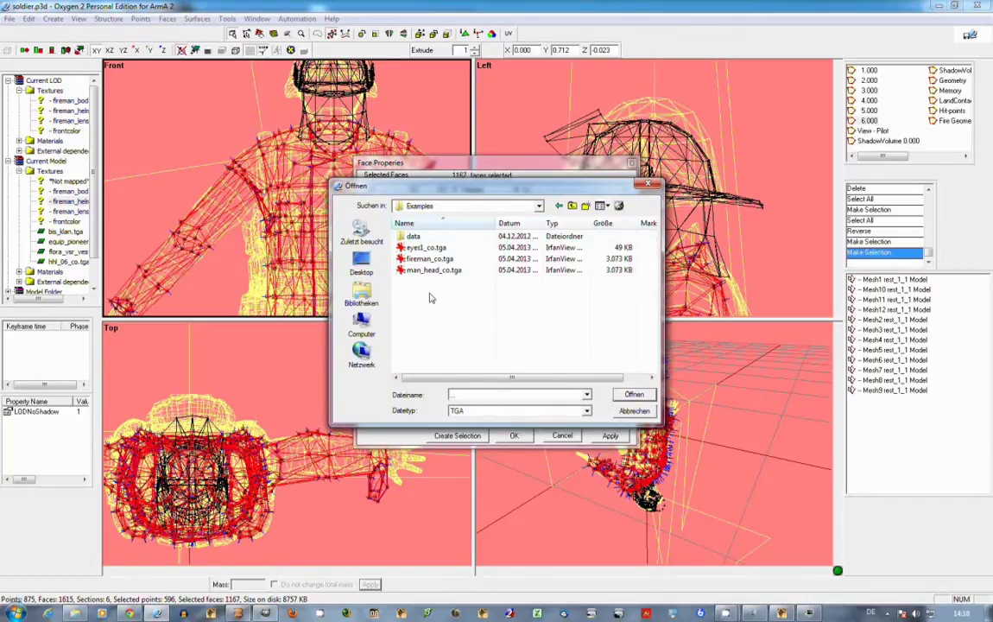
{"action": "double_click", "coordinate": [429, 258]}
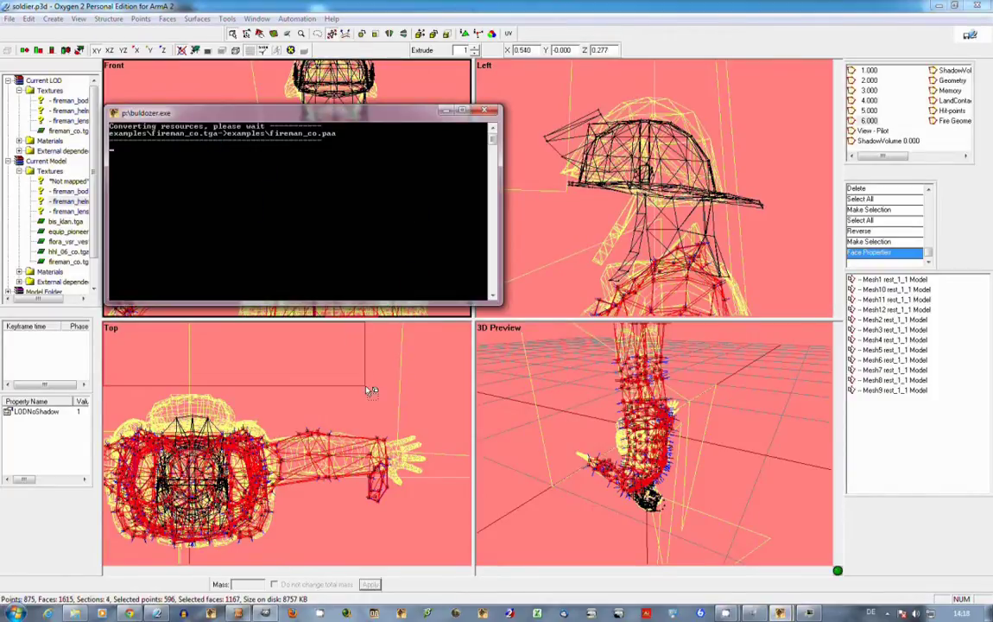
Clear the selection, inspect the textured fireman in Buldozer from several angles, and return to the Front view in Oxygen 2.
{"action": "left_click", "coordinate": [342, 362]}
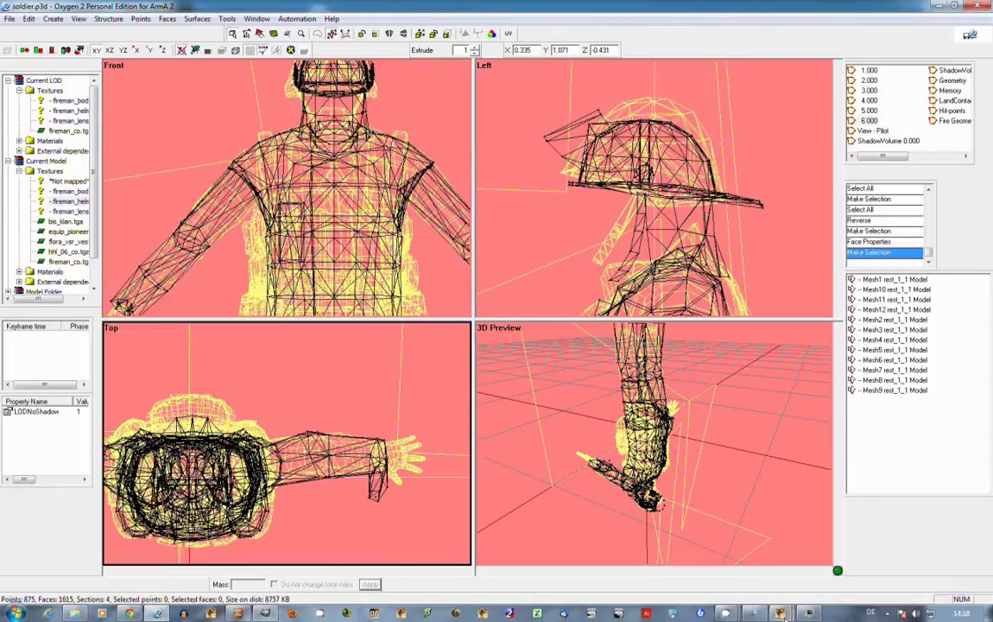
{"action": "mouse_move", "coordinate": [700, 613]}
{"action": "left_click", "coordinate": [684, 514]}
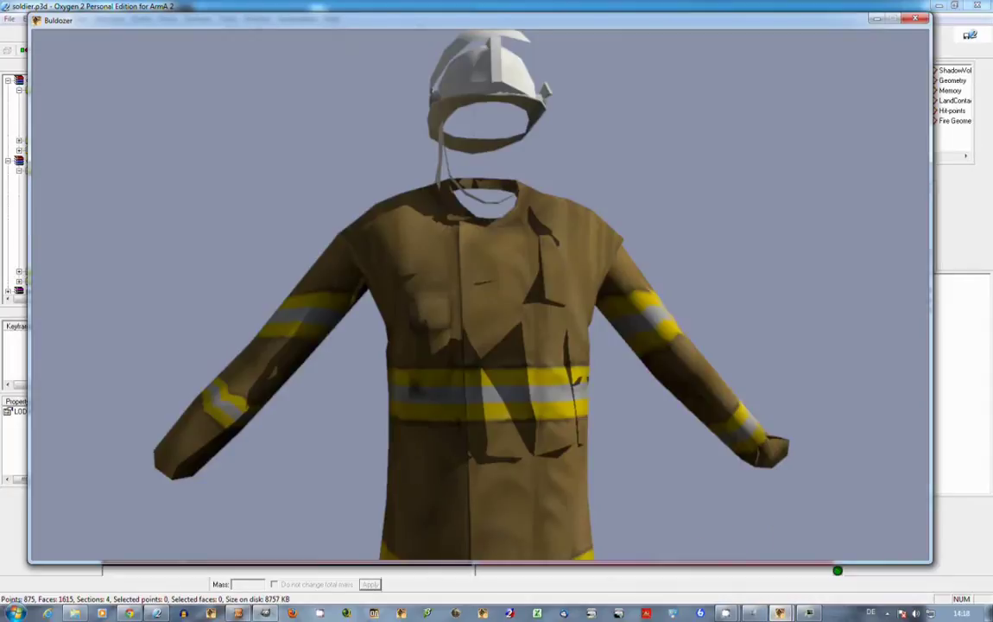
{"action": "scroll", "coordinate": [480, 296], "scroll_direction": "down", "scroll_amount": 5}
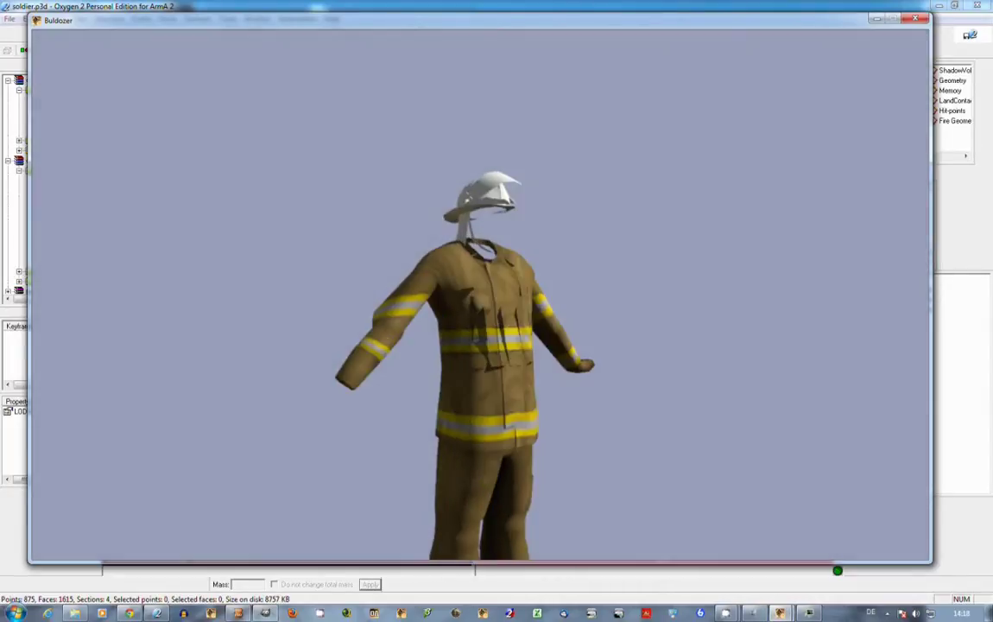
{"action": "scroll", "coordinate": [480, 296], "scroll_direction": "up", "scroll_amount": 3}
{"action": "key", "text": "alt+Tab"}
{"action": "left_click", "coordinate": [363, 183]}
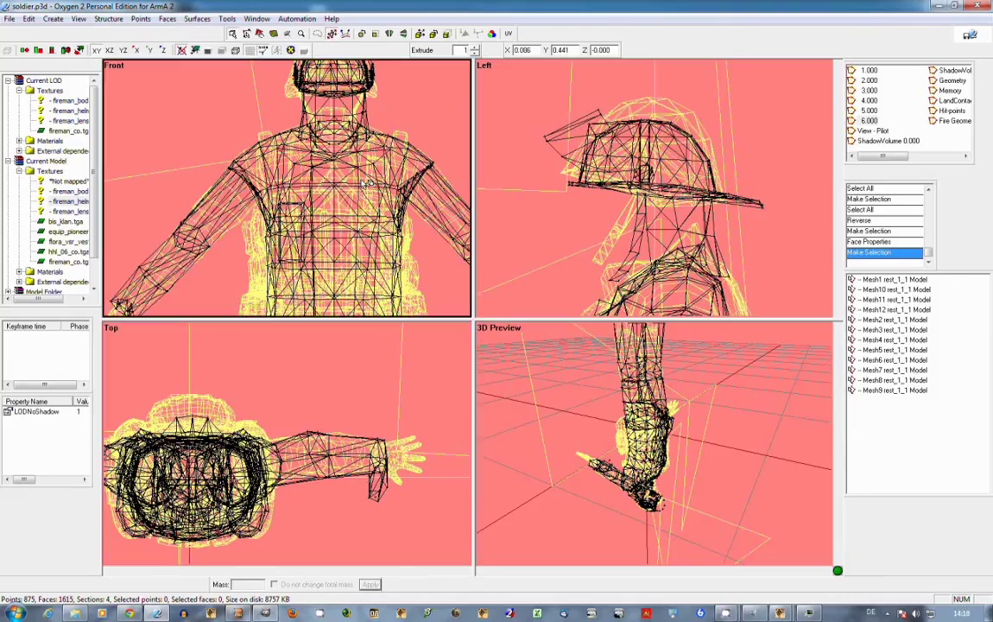
{"action": "scroll", "coordinate": [352, 183], "scroll_direction": "down", "scroll_amount": 1}
{"action": "scroll", "coordinate": [298, 216], "scroll_direction": "up", "scroll_amount": 2}
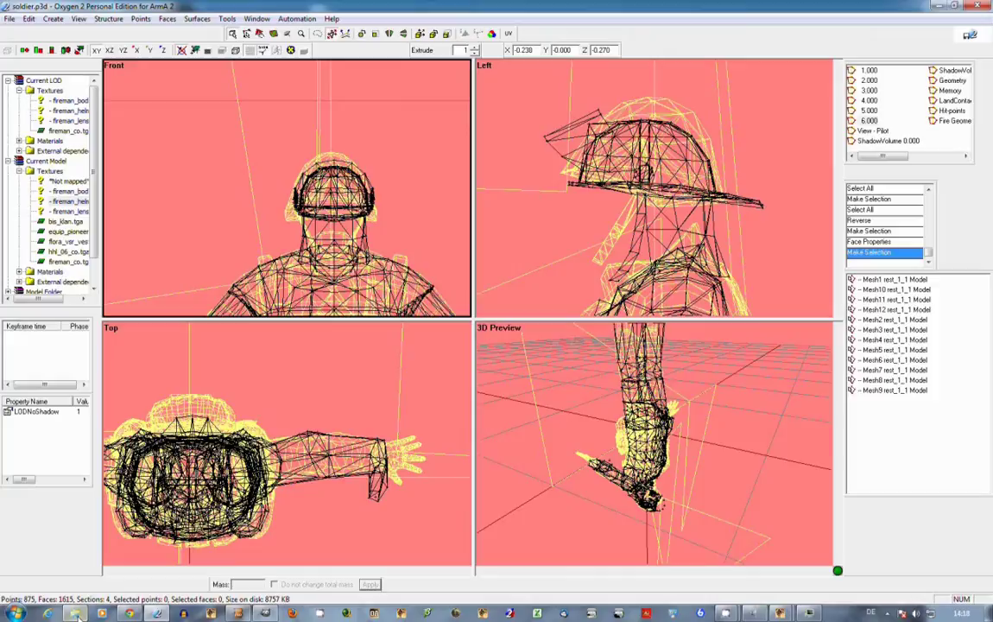
Check whether the fireman_helmet1 and fireman_lense1 texture entries offer a way to select their faces.
{"action": "mouse_move", "coordinate": [744, 613]}
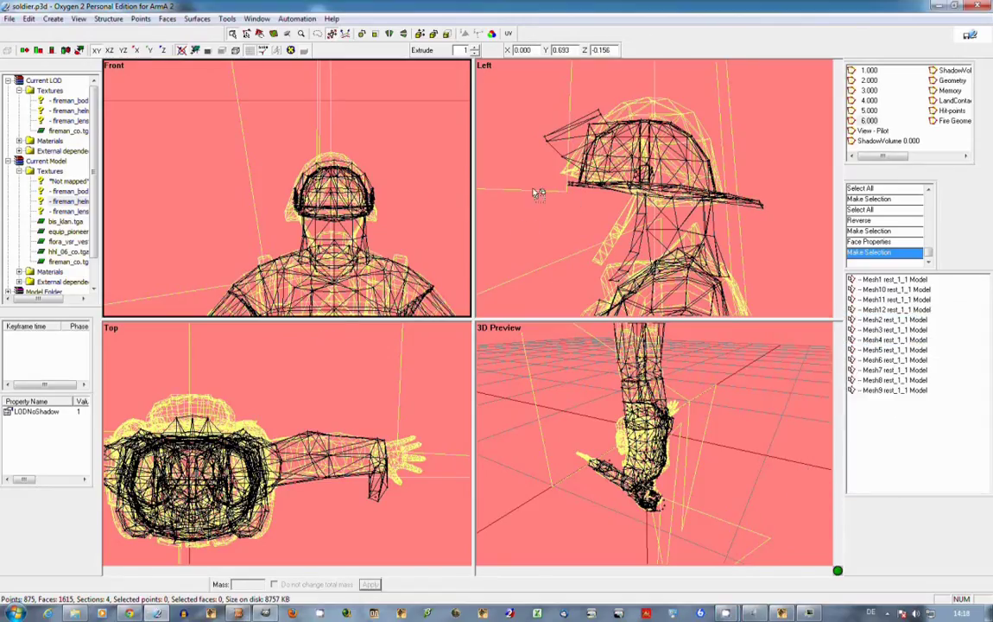
{"action": "right_click", "coordinate": [59, 201]}
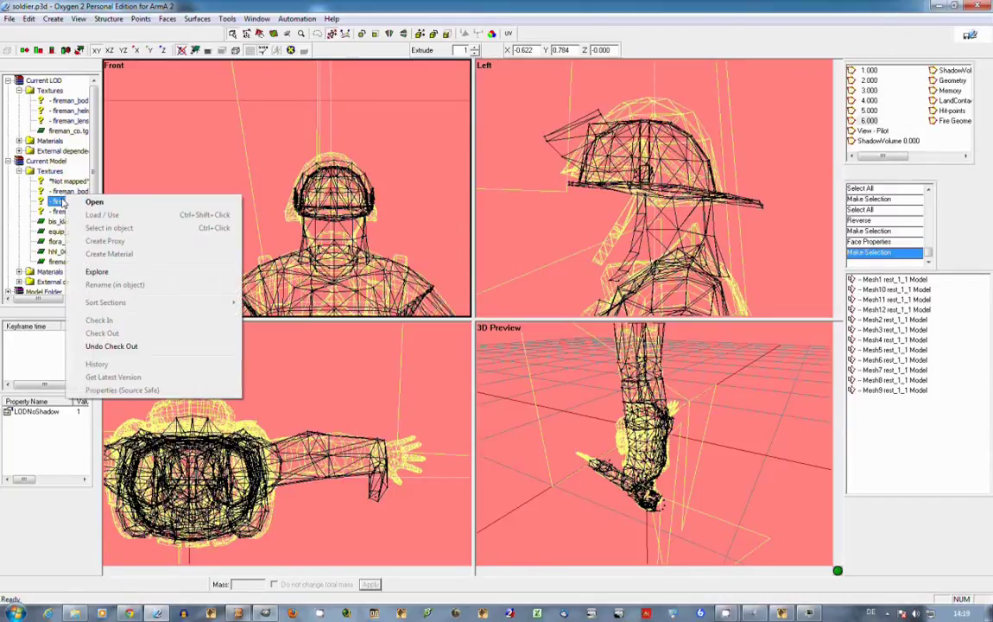
{"action": "right_click", "coordinate": [58, 199]}
{"action": "left_click", "coordinate": [57, 210]}
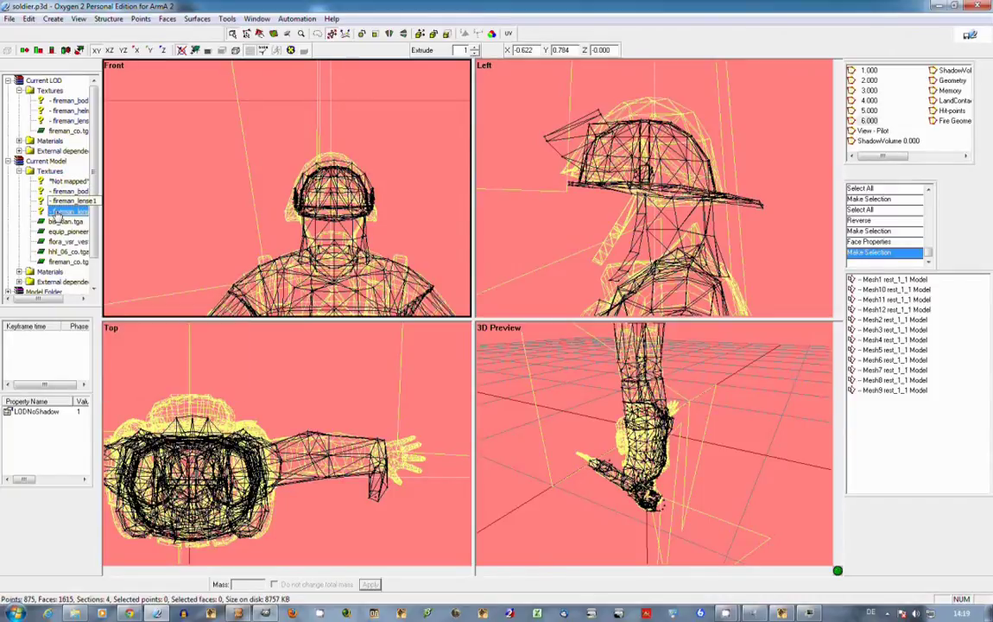
{"action": "left_click", "coordinate": [58, 201]}
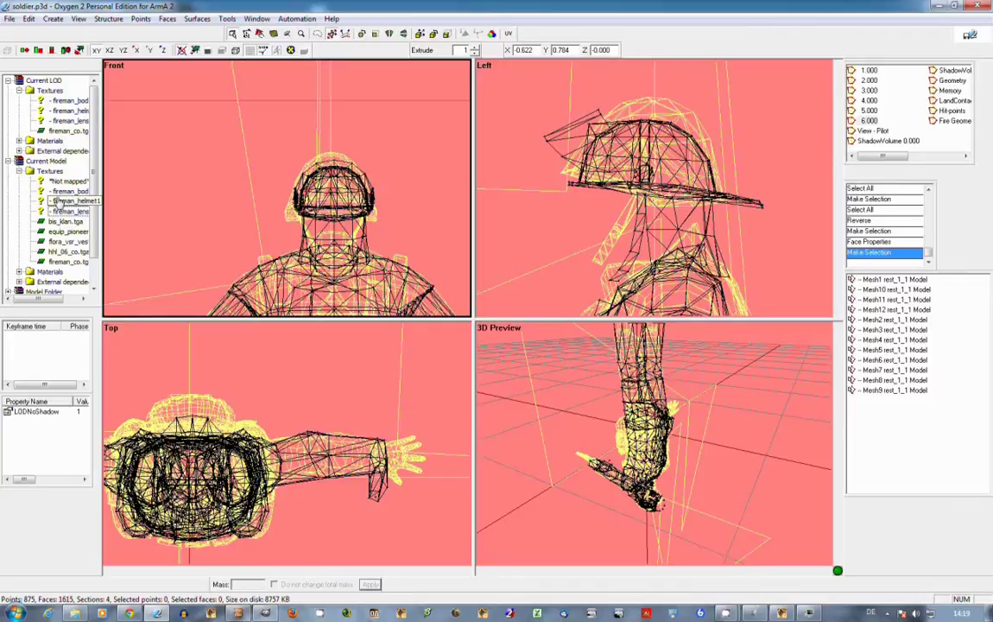
{"action": "left_click", "coordinate": [59, 212]}
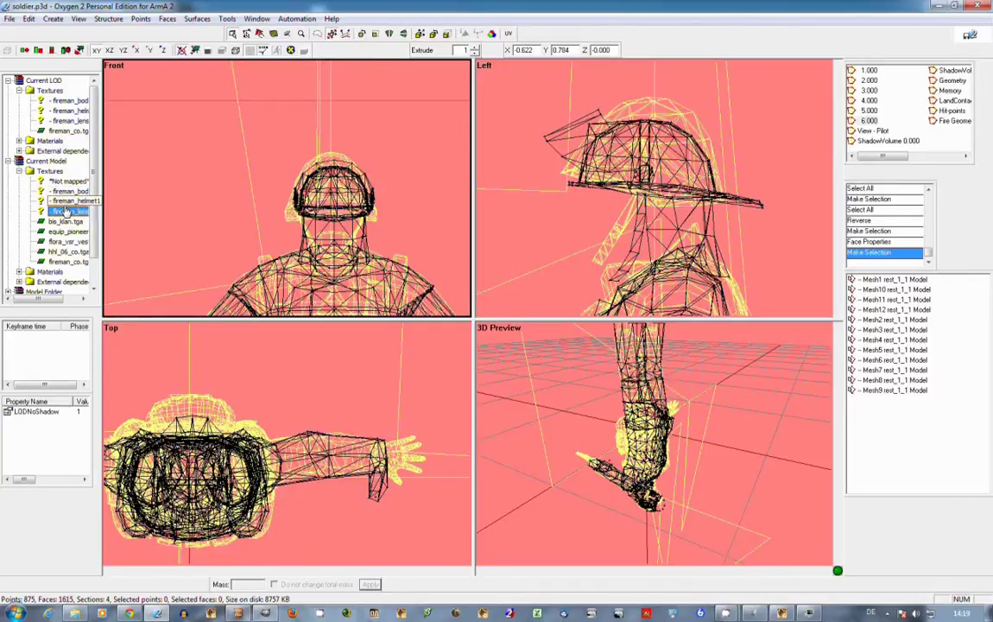
{"action": "right_click", "coordinate": [62, 209]}
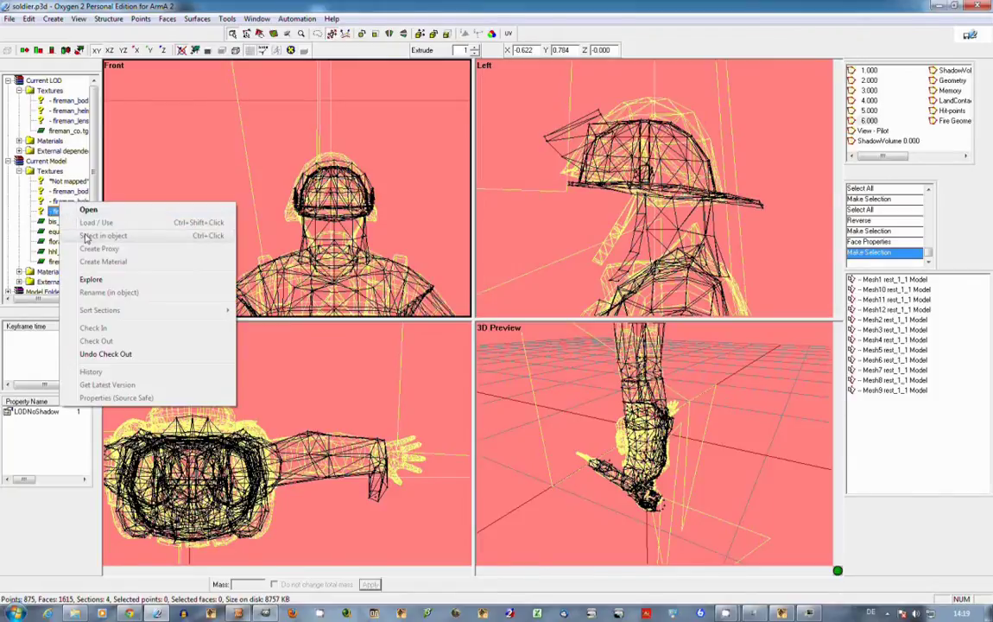
{"action": "left_click", "coordinate": [267, 194]}
Assign Examples\fireman_co.tga as the texture of all faces of the fireman mesh, including the helmet.
{"action": "scroll", "coordinate": [609, 186], "scroll_direction": "down", "scroll_amount": 3}
{"action": "scroll", "coordinate": [608, 185], "scroll_direction": "down", "scroll_amount": 1}
{"action": "key", "text": "ctrl+a"}
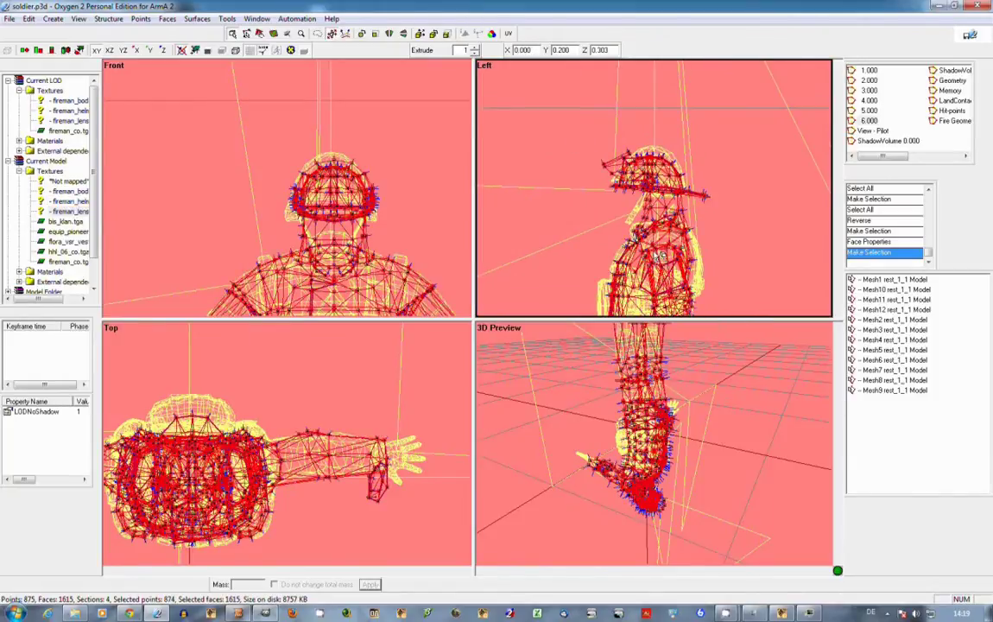
{"action": "scroll", "coordinate": [383, 215], "scroll_direction": "down", "scroll_amount": 2}
{"action": "key", "text": "e"}
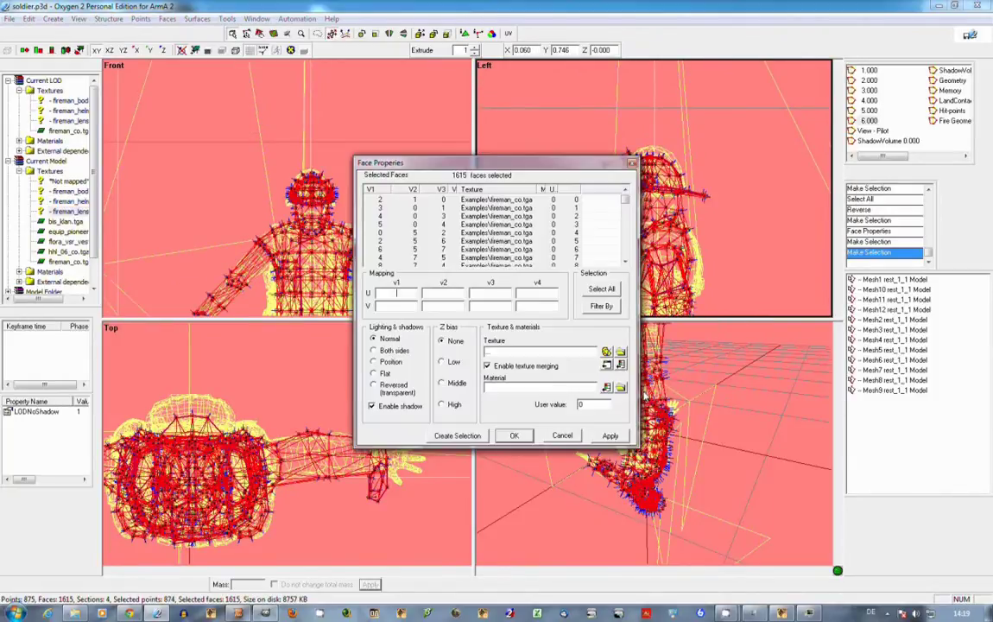
{"action": "left_click", "coordinate": [621, 364]}
{"action": "double_click", "coordinate": [439, 258]}
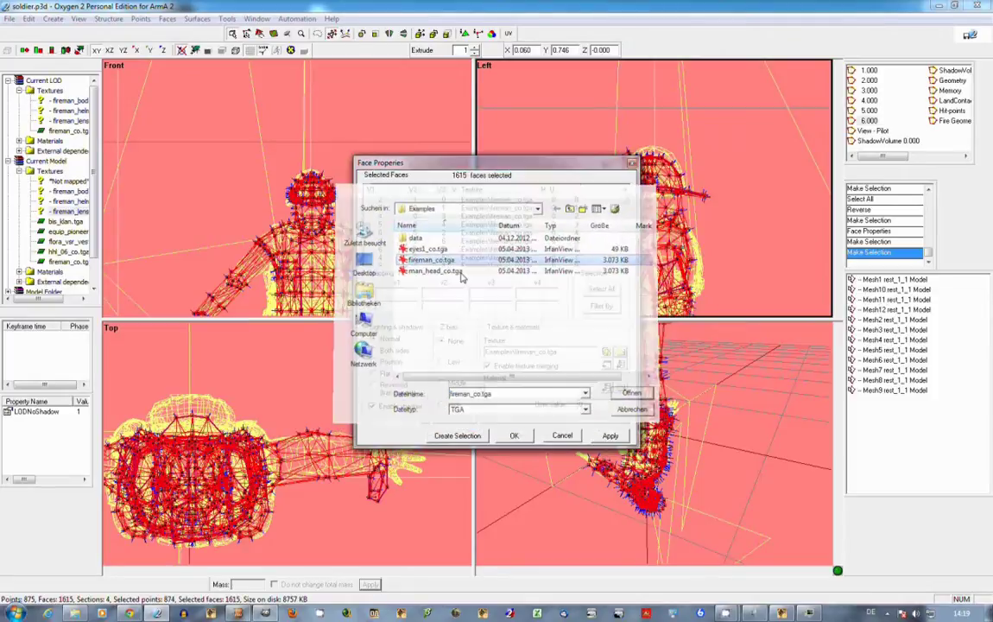
{"action": "left_click", "coordinate": [516, 436]}
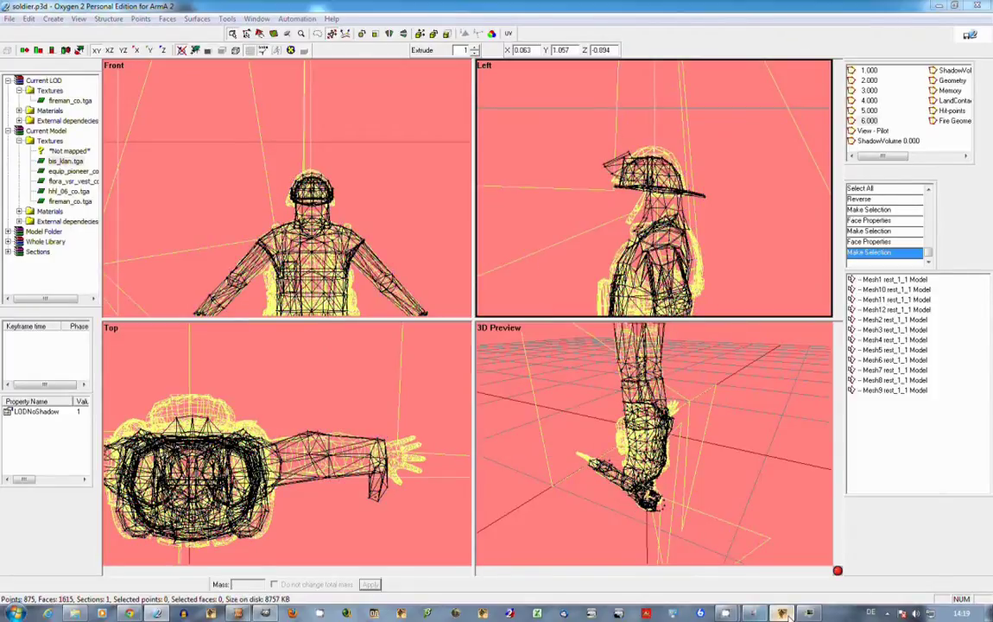
Switch to LOD 1.000, examine which soldier points the Spine1 and Pelvis named selections cover, and clear the selection.
{"action": "scroll", "coordinate": [480, 295], "scroll_direction": "up", "scroll_amount": 3}
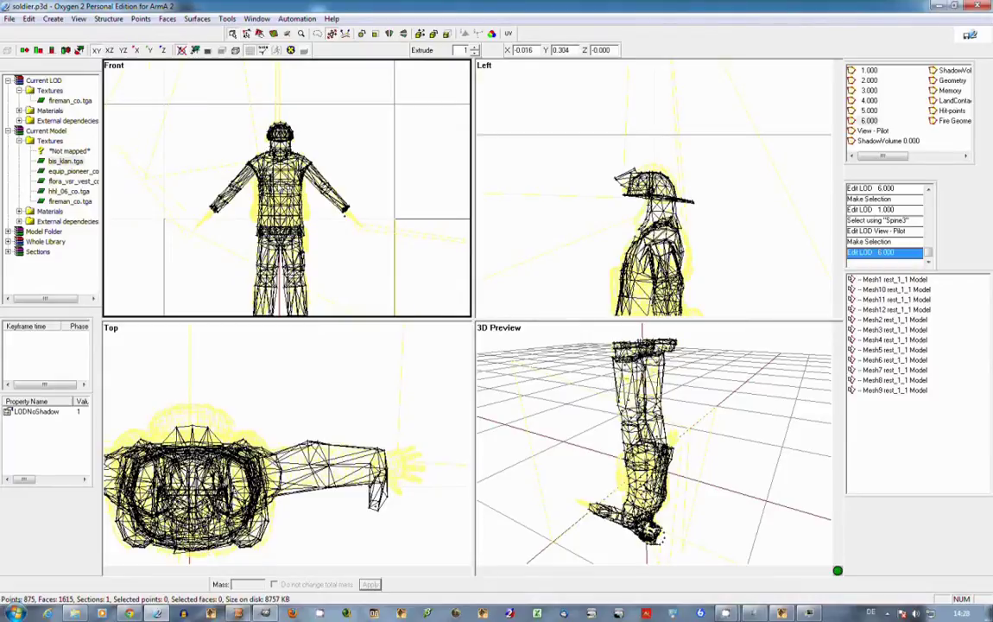
{"action": "scroll", "coordinate": [249, 166], "scroll_direction": "up", "scroll_amount": 2}
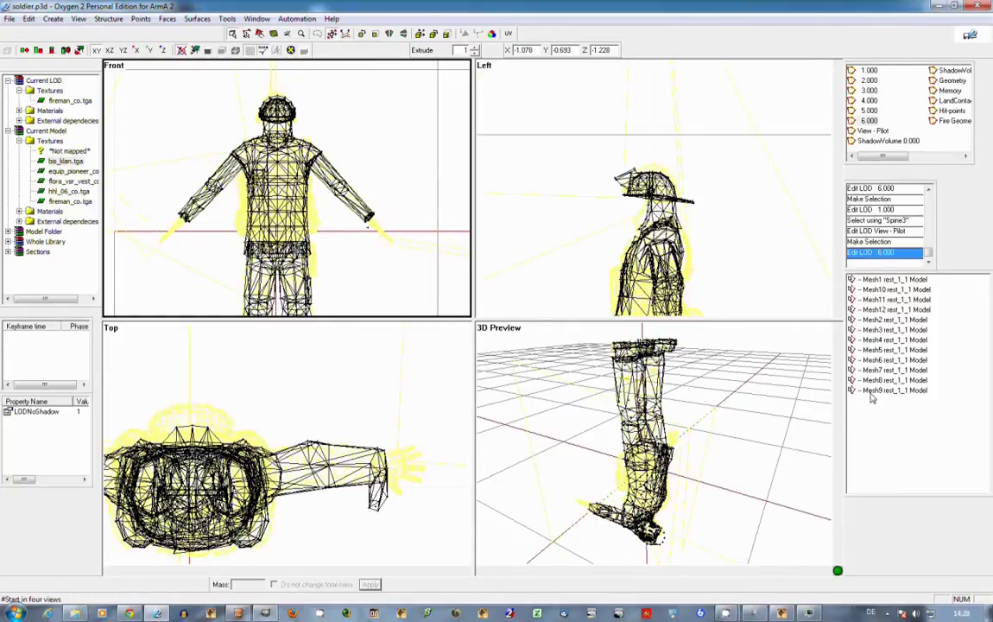
{"action": "left_click", "coordinate": [866, 70]}
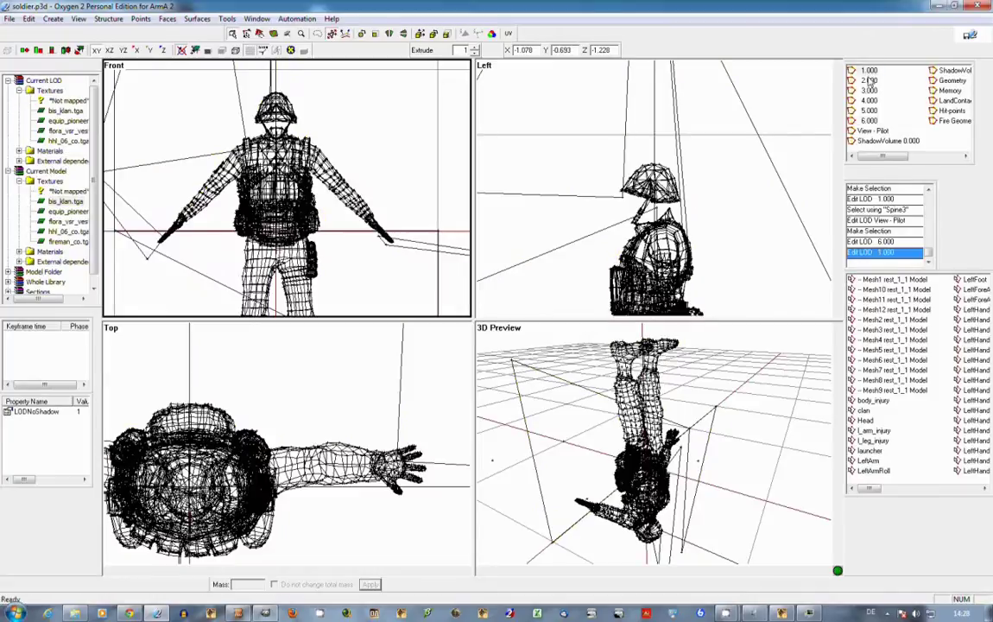
{"action": "left_click_drag", "start_coordinate": [870, 490], "coordinate": [949, 491]}
{"action": "left_click", "coordinate": [972, 371]}
{"action": "left_click", "coordinate": [867, 380]}
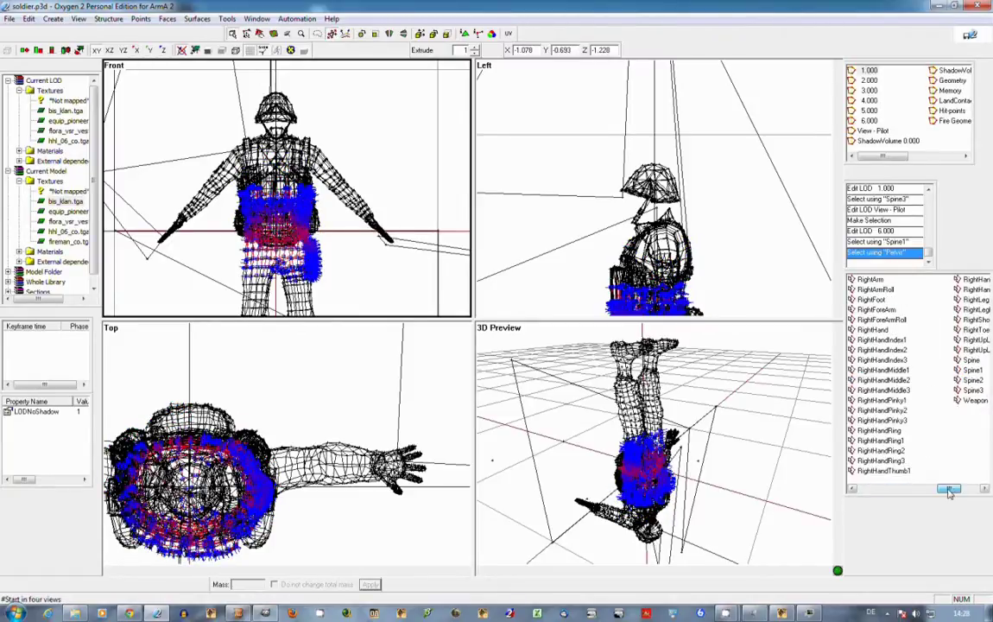
{"action": "left_click", "coordinate": [302, 171]}
{"action": "scroll", "coordinate": [298, 179], "scroll_direction": "up", "scroll_amount": 3}
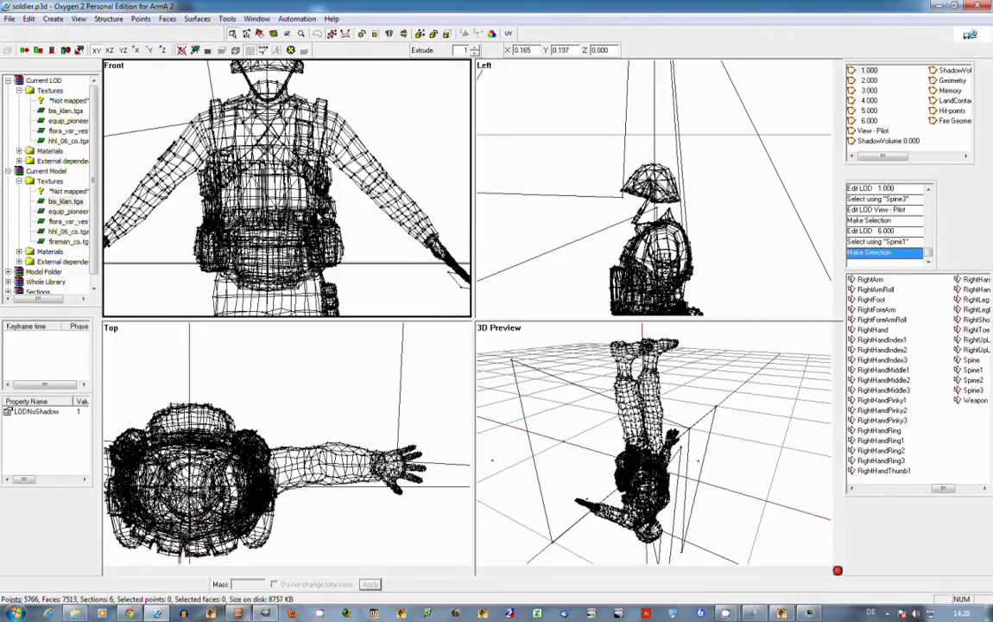
Examine which soldier points the Spine and Head named selections cover, and clear the selection.
{"action": "scroll", "coordinate": [379, 226], "scroll_direction": "down", "scroll_amount": 2}
{"action": "left_click", "coordinate": [970, 360]}
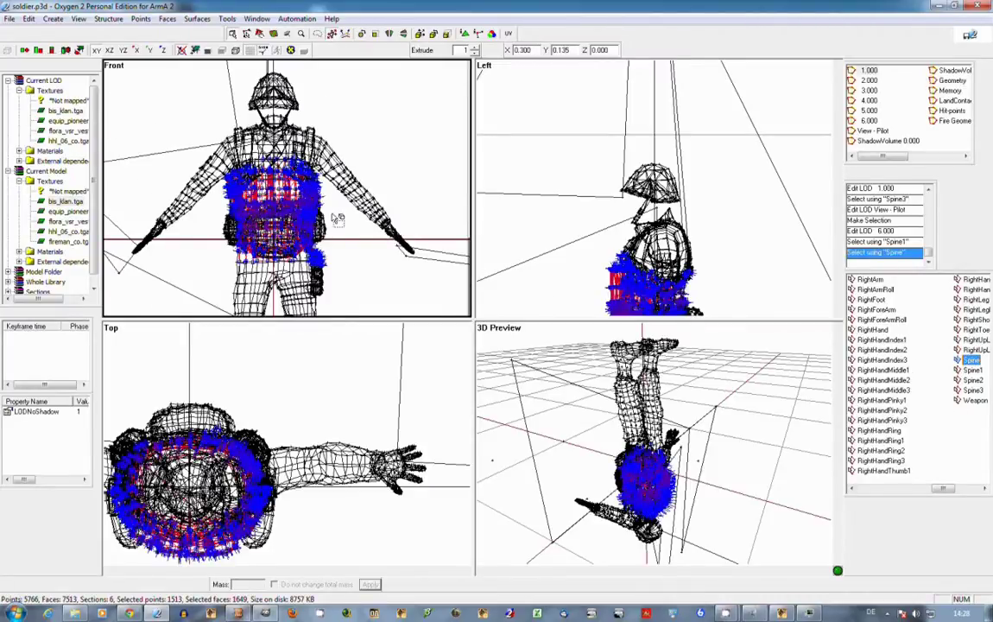
{"action": "scroll", "coordinate": [298, 186], "scroll_direction": "up", "scroll_amount": 2}
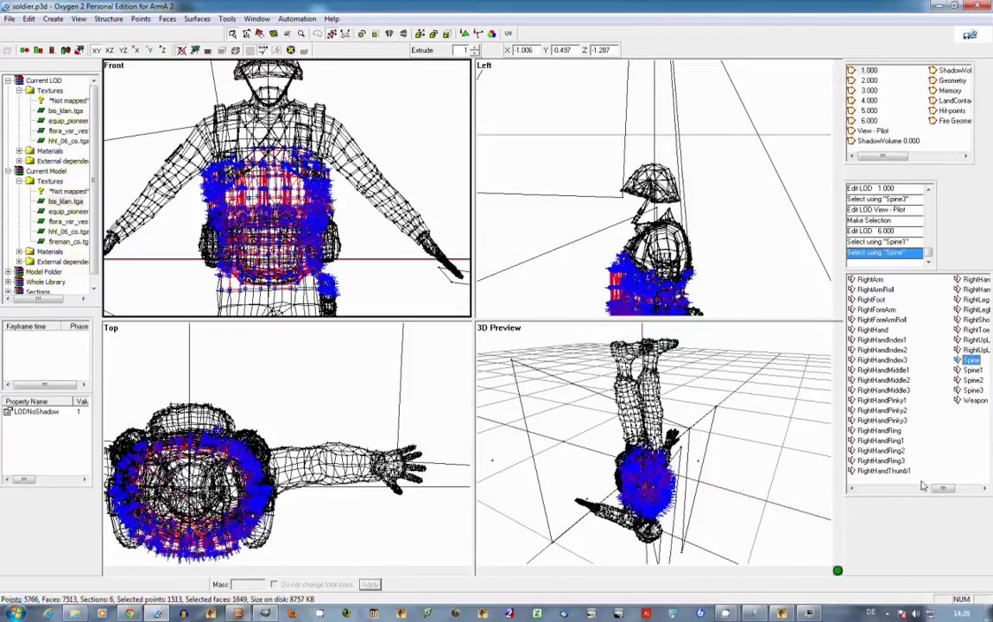
{"action": "left_click_drag", "start_coordinate": [946, 491], "coordinate": [966, 486]}
{"action": "left_click", "coordinate": [867, 422]}
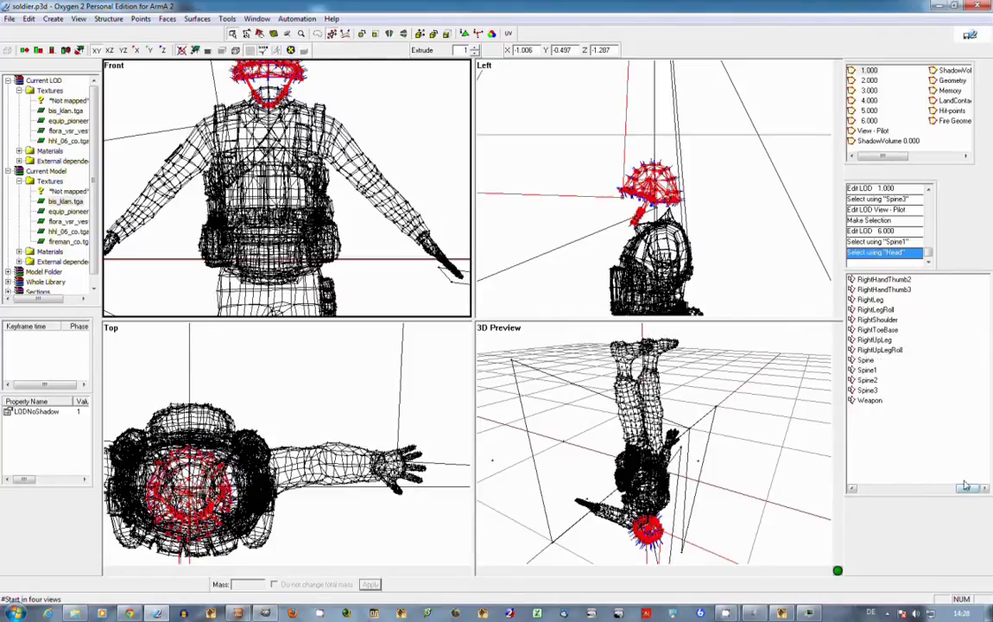
{"action": "left_click", "coordinate": [874, 303]}
{"action": "left_click", "coordinate": [353, 222]}
{"action": "scroll", "coordinate": [347, 222], "scroll_direction": "down", "scroll_amount": 2}
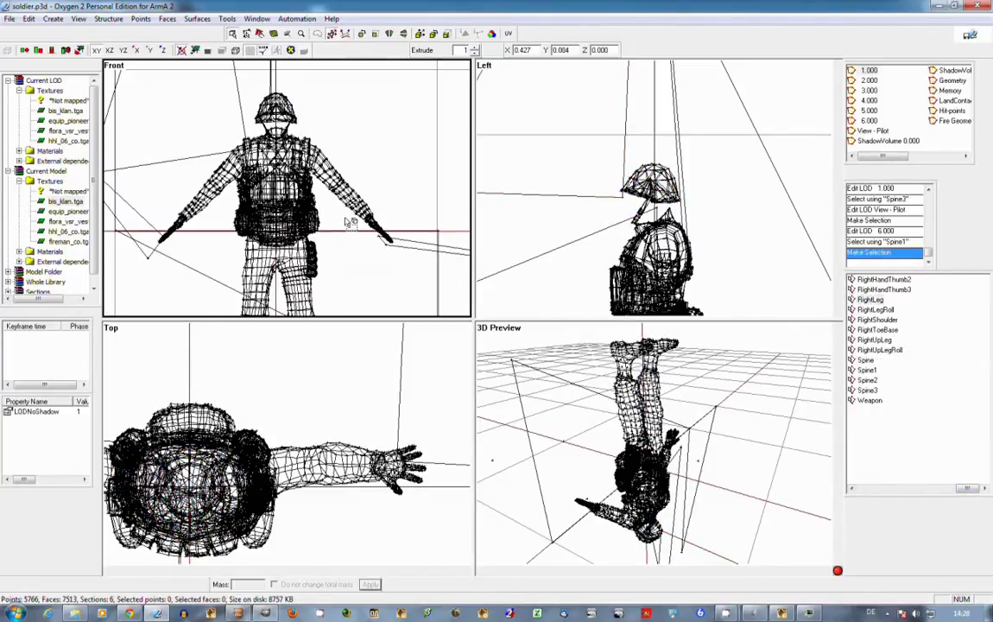
Examine which leg and foot points the RightToeBase and RightLeg named selections cover and how their weights are distributed.
{"action": "scroll", "coordinate": [341, 217], "scroll_direction": "up", "scroll_amount": 4}
{"action": "left_click", "coordinate": [878, 330]}
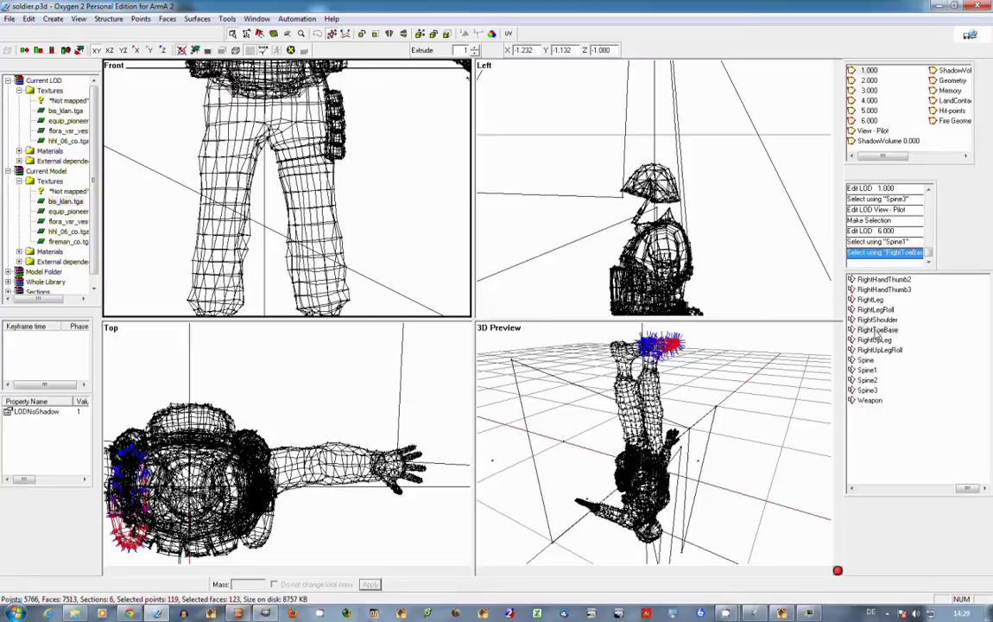
{"action": "left_click", "coordinate": [870, 300]}
{"action": "scroll", "coordinate": [164, 143], "scroll_direction": "down", "scroll_amount": 1}
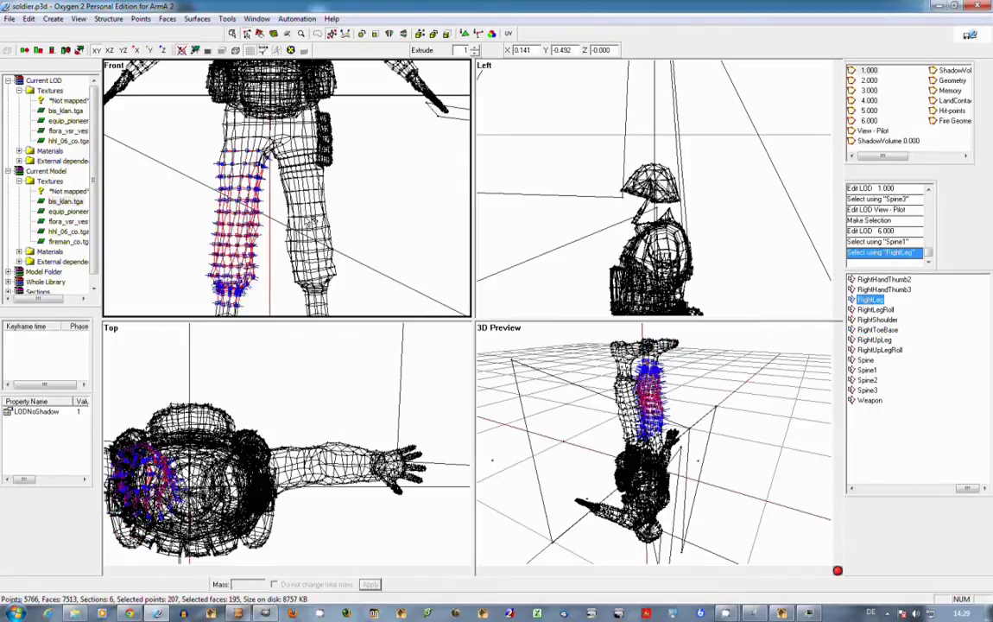
{"action": "left_click", "coordinate": [309, 221]}
{"action": "scroll", "coordinate": [260, 218], "scroll_direction": "up", "scroll_amount": 2}
{"action": "scroll", "coordinate": [205, 192], "scroll_direction": "up", "scroll_amount": 2}
{"action": "scroll", "coordinate": [231, 192], "scroll_direction": "up", "scroll_amount": 1}
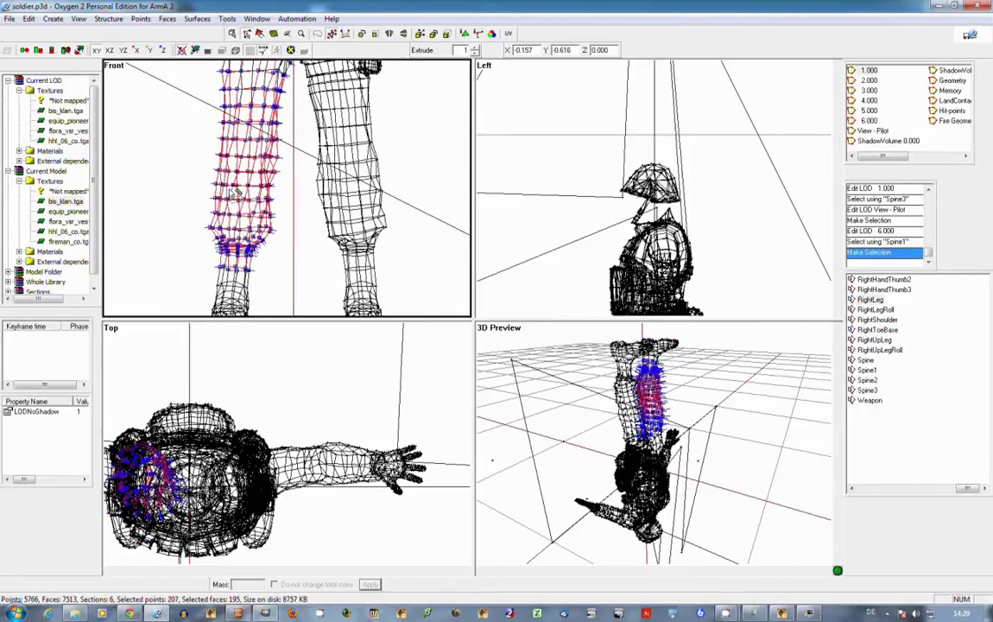
{"action": "middle_click_drag", "start_coordinate": [231, 191], "coordinate": [263, 201]}
{"action": "middle_click_drag", "start_coordinate": [266, 126], "coordinate": [268, 176]}
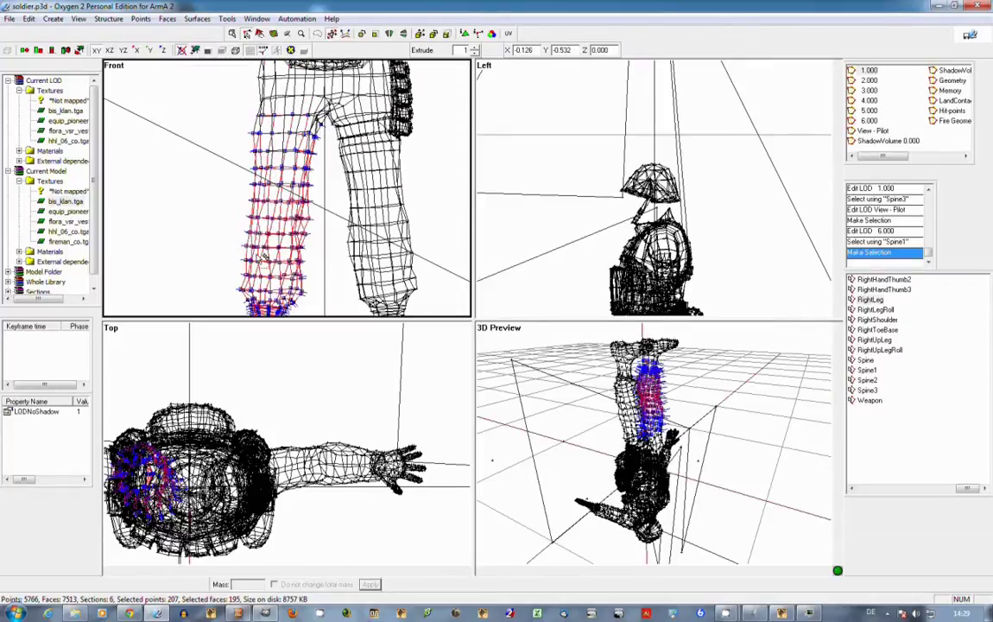
{"action": "scroll", "coordinate": [248, 214], "scroll_direction": "down", "scroll_amount": 3}
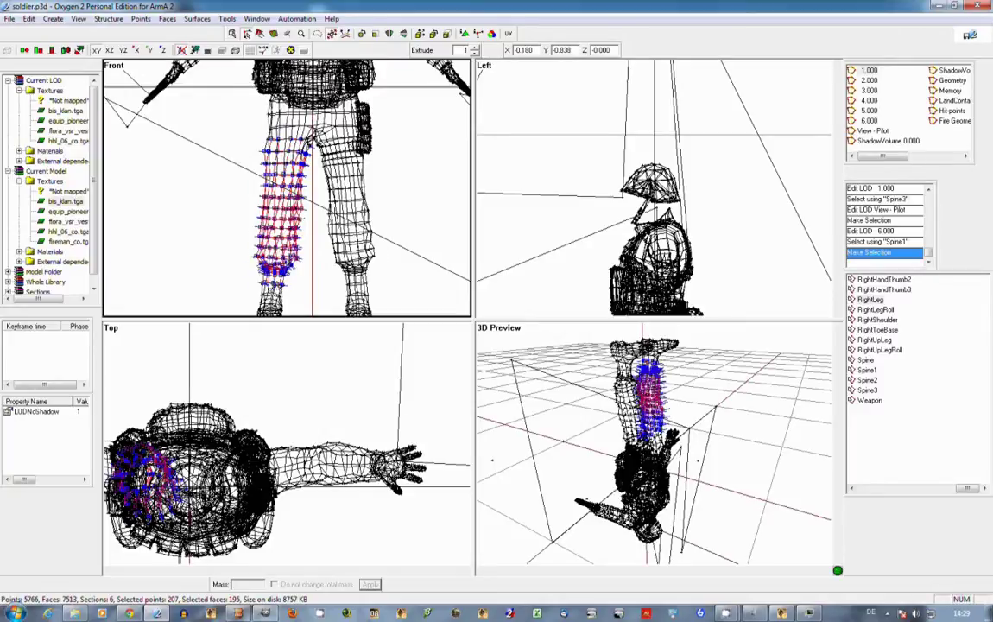
{"action": "scroll", "coordinate": [242, 257], "scroll_direction": "up", "scroll_amount": 2}
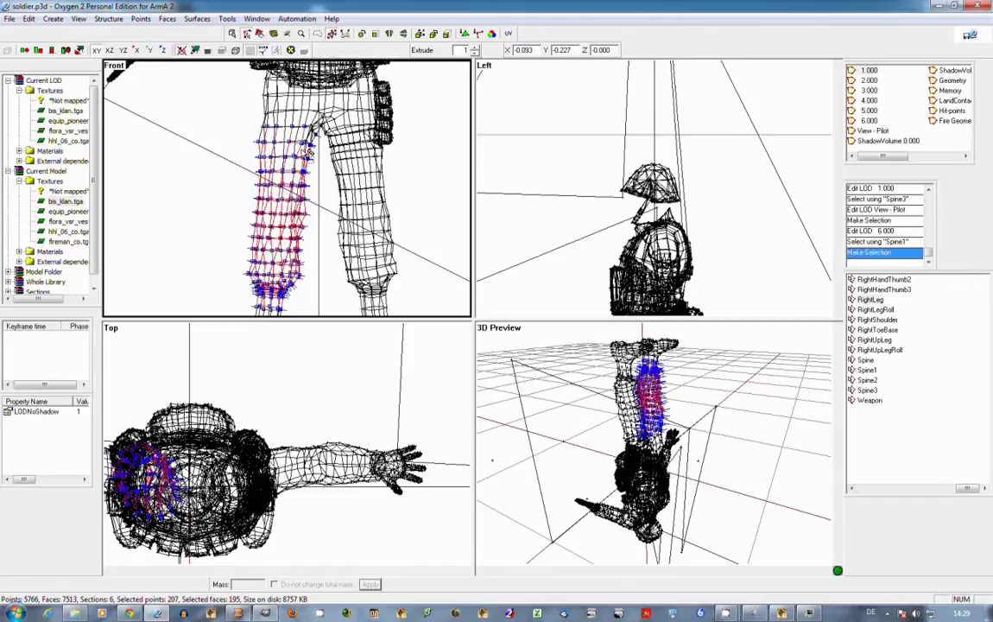
{"action": "scroll", "coordinate": [294, 168], "scroll_direction": "down", "scroll_amount": 1}
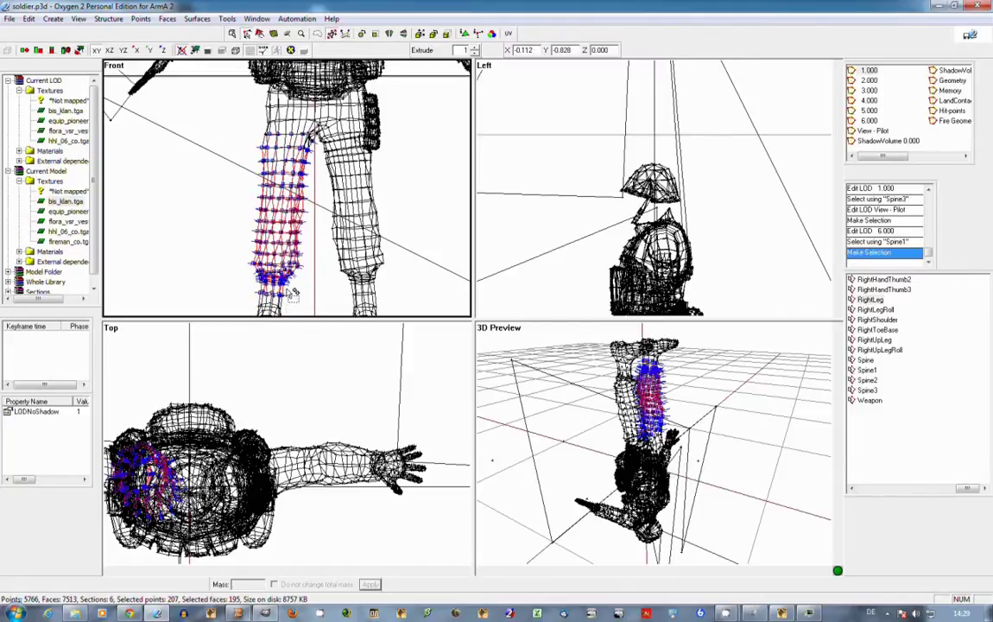
{"action": "scroll", "coordinate": [294, 280], "scroll_direction": "down", "scroll_amount": 1}
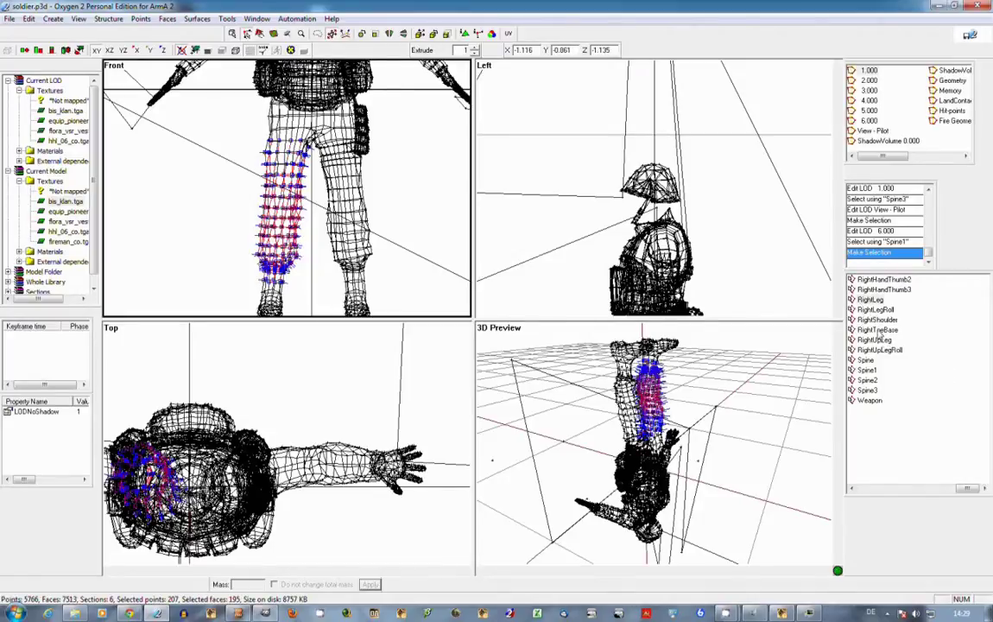
Examine which points of the soldier's lower leg and boot the RightFoot named selection covers.
{"action": "left_click_drag", "start_coordinate": [966, 489], "coordinate": [945, 489]}
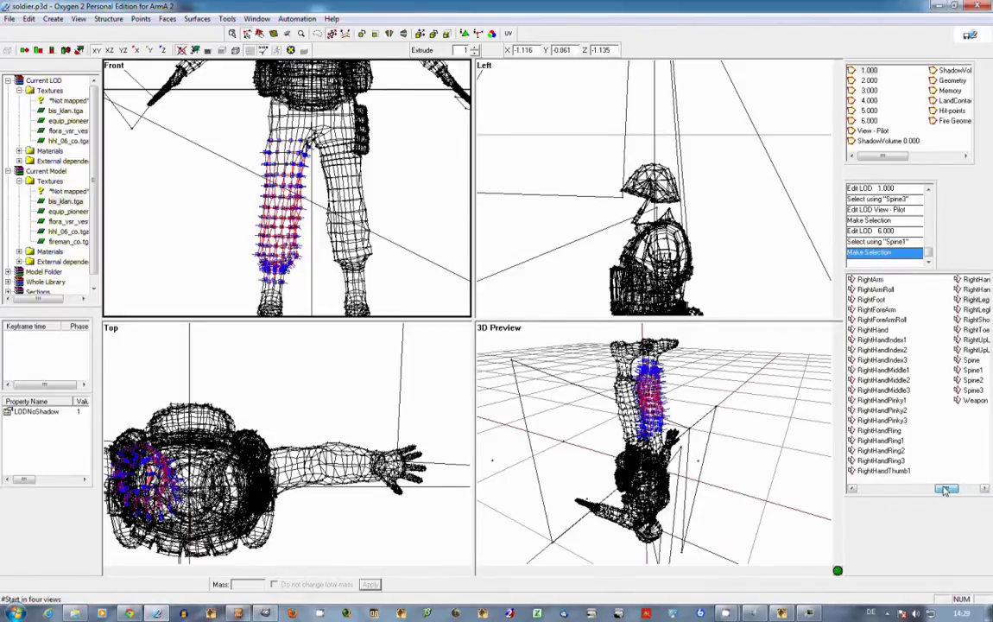
{"action": "left_click", "coordinate": [871, 299]}
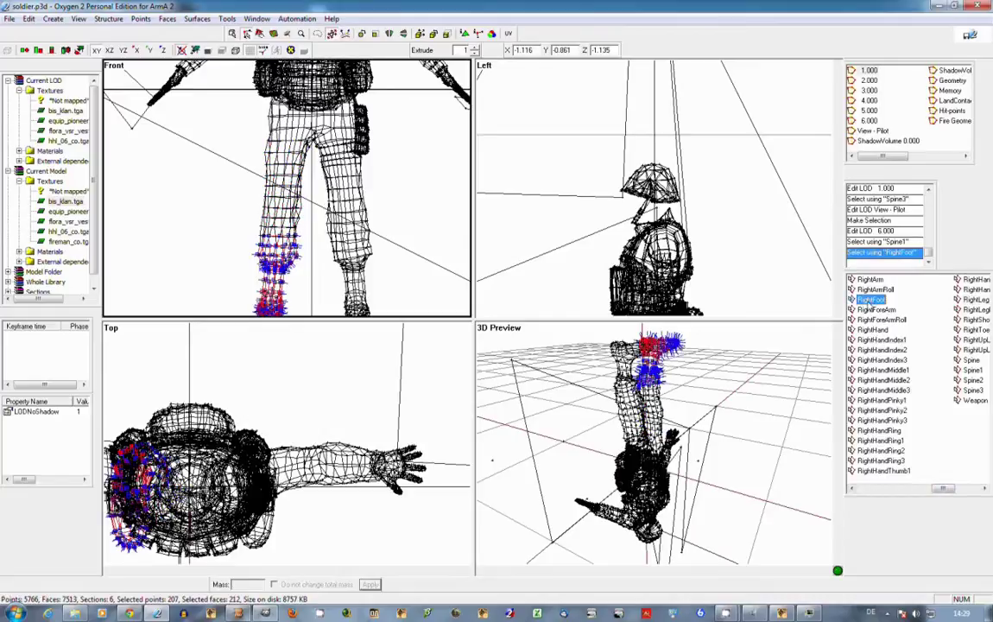
{"action": "scroll", "coordinate": [260, 281], "scroll_direction": "down", "scroll_amount": 2}
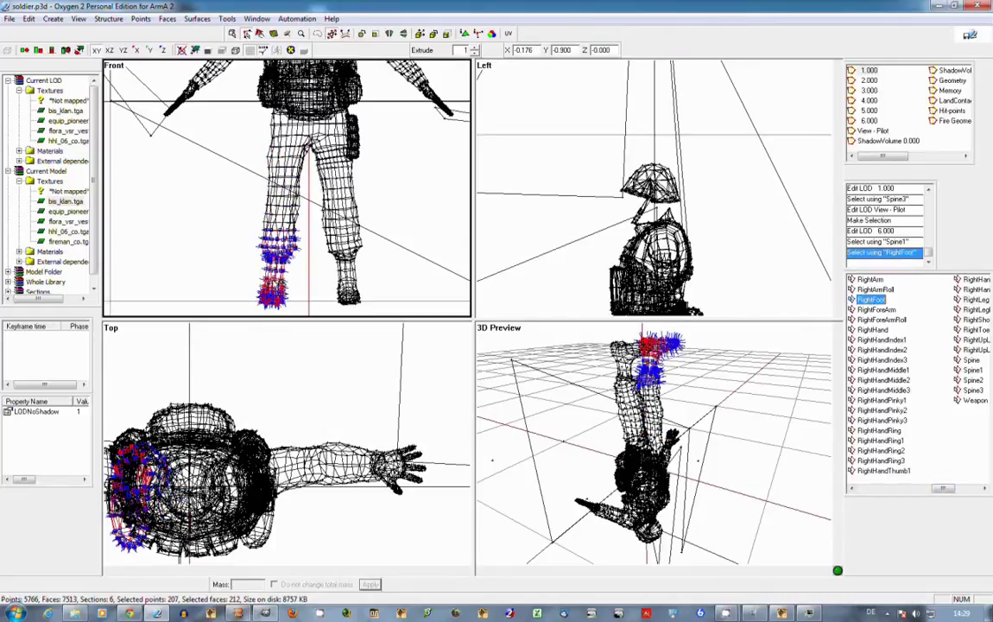
{"action": "scroll", "coordinate": [249, 262], "scroll_direction": "up", "scroll_amount": 2}
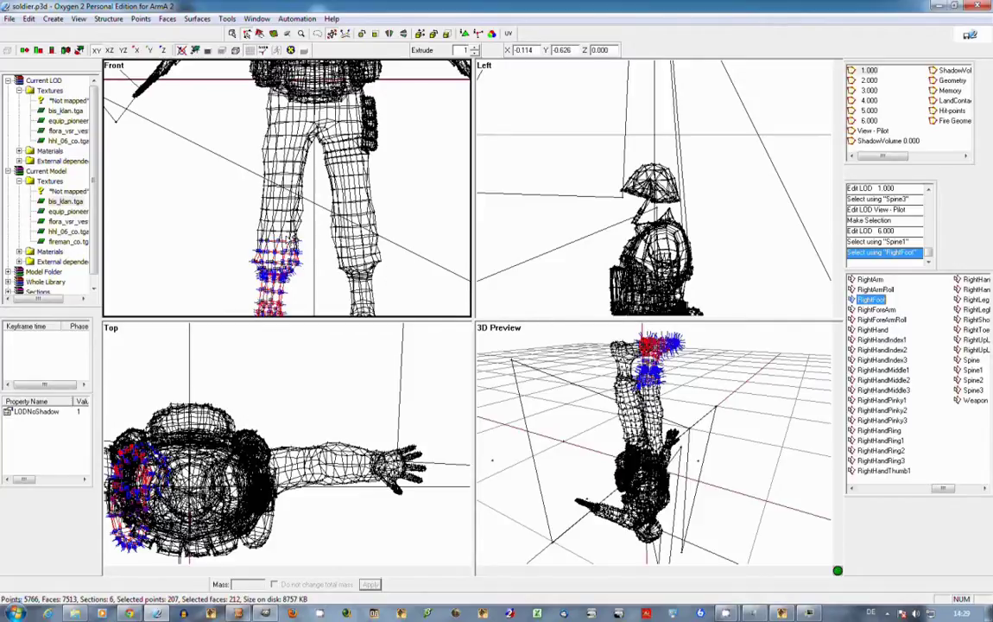
Look over the Paint Selection Color settings, try painting selection weight on the soldier's left thigh, and clear the selection.
{"action": "right_click", "coordinate": [282, 240]}
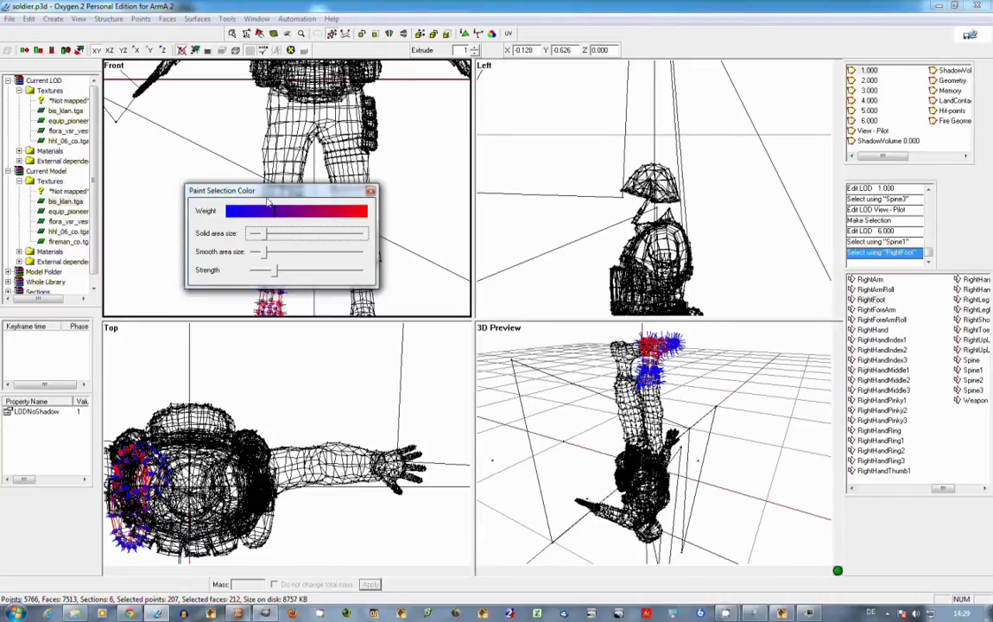
{"action": "left_click_drag", "start_coordinate": [268, 193], "coordinate": [340, 141]}
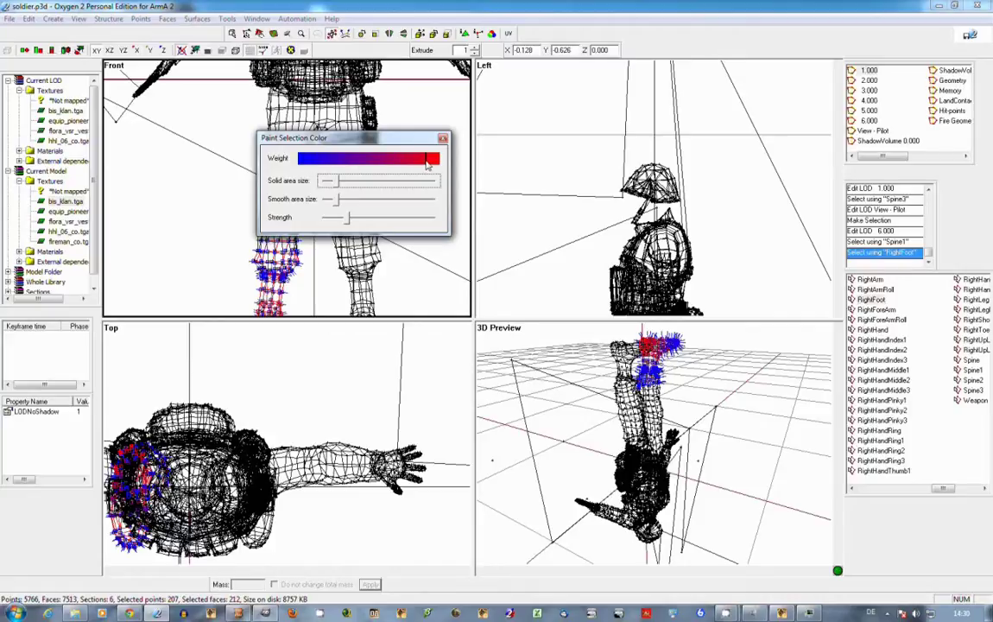
{"action": "left_click", "coordinate": [443, 139]}
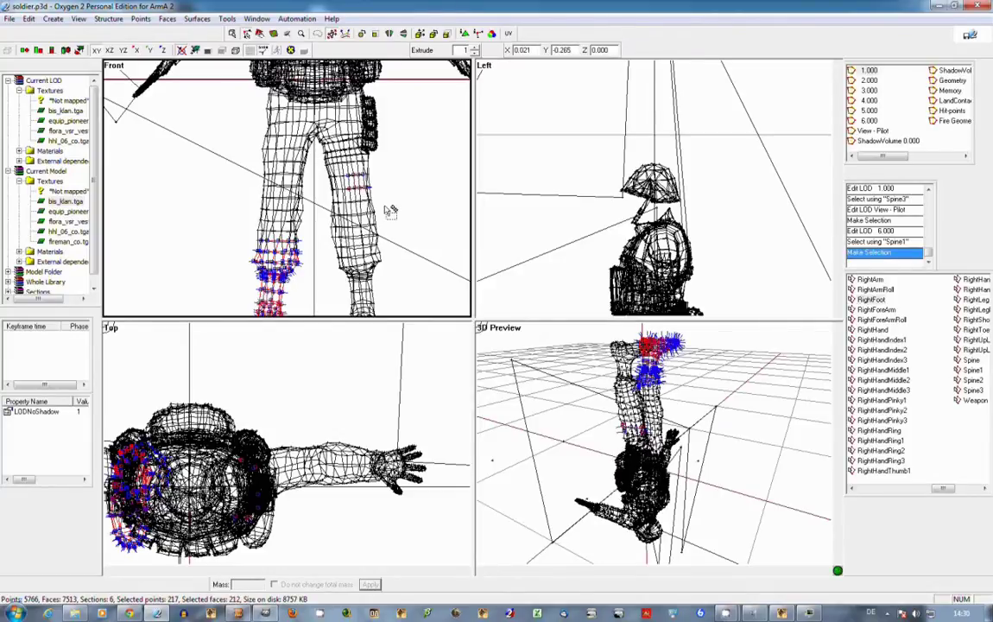
{"action": "left_click_drag", "start_coordinate": [319, 146], "coordinate": [394, 208], "text": "shift"}
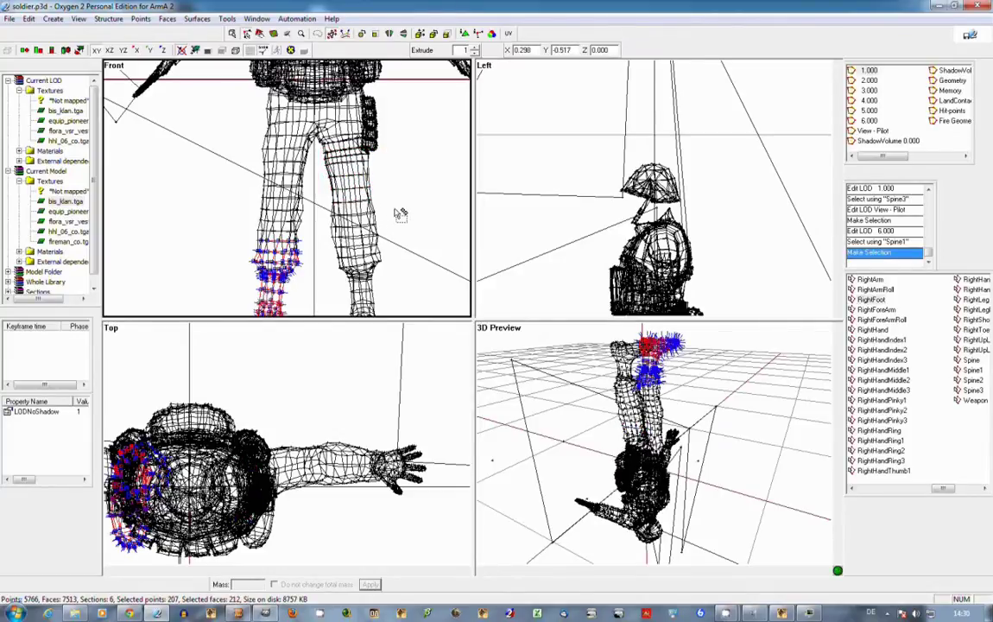
{"action": "left_click", "coordinate": [438, 189]}
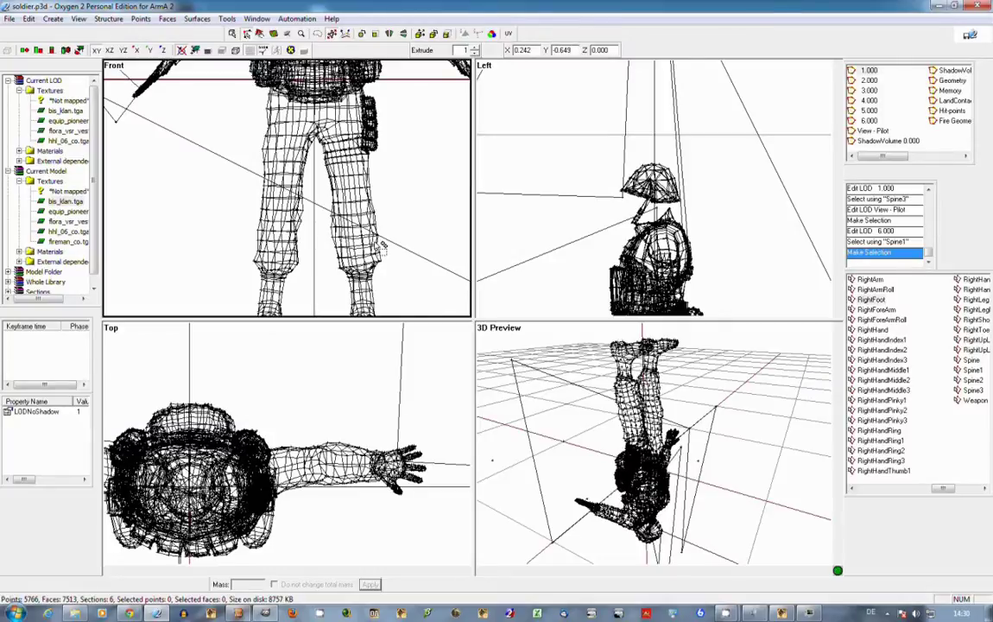
Compare the fireman mesh in LOD 6.000 with the soldier mesh in LOD 1.000.
{"action": "scroll", "coordinate": [381, 246], "scroll_direction": "down", "scroll_amount": 2}
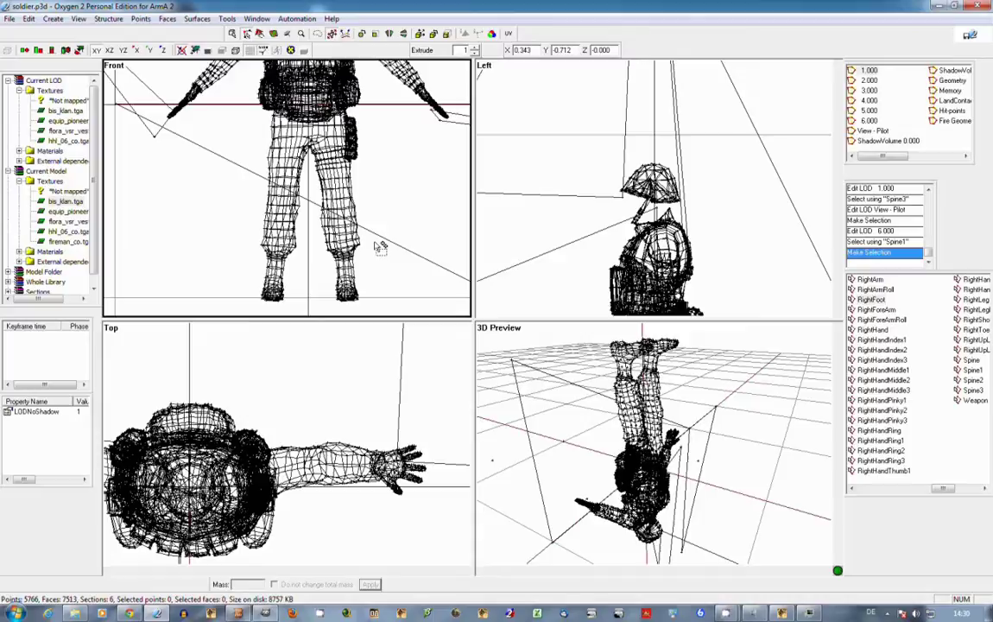
{"action": "left_click", "coordinate": [861, 120]}
{"action": "left_click", "coordinate": [570, 217]}
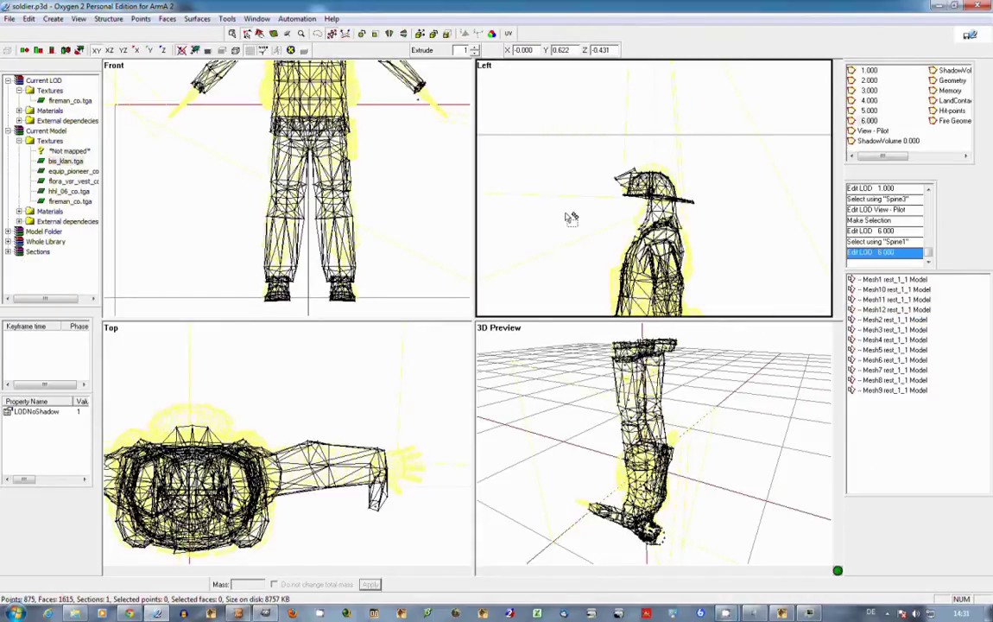
{"action": "left_click", "coordinate": [305, 174]}
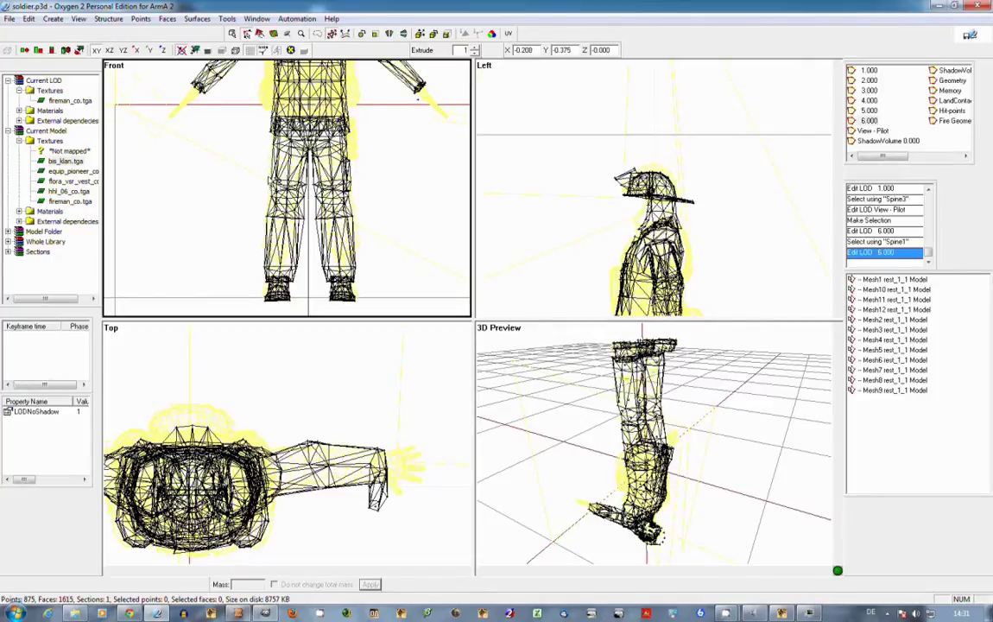
{"action": "left_click", "coordinate": [857, 71]}
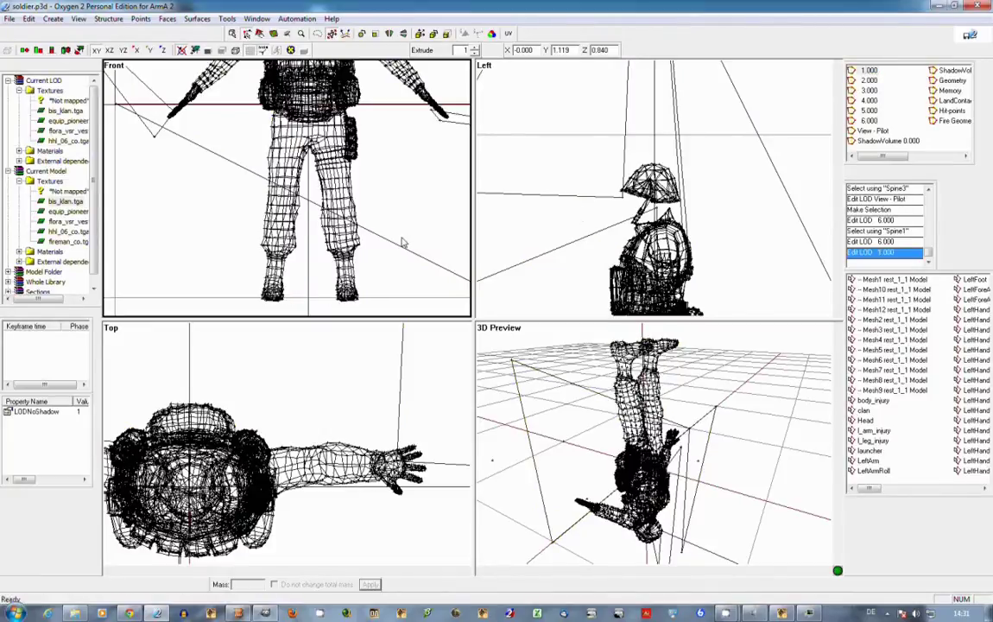
Try selecting the points of the fireman's left and right boots in LOD 6.000, and return to LOD 1.000.
{"action": "left_click", "coordinate": [867, 120]}
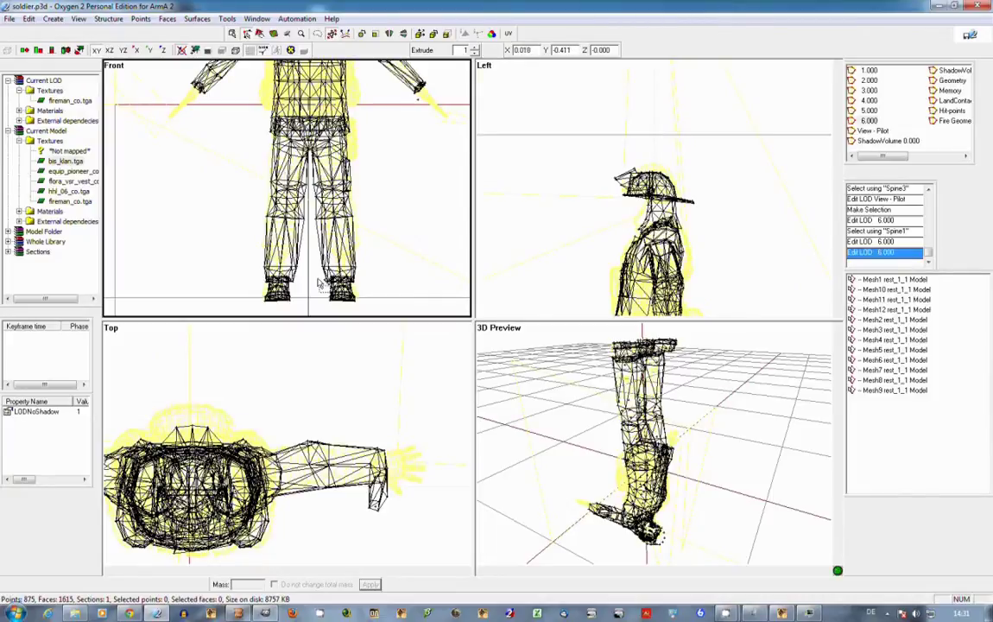
{"action": "left_click_drag", "start_coordinate": [321, 267], "coordinate": [365, 318]}
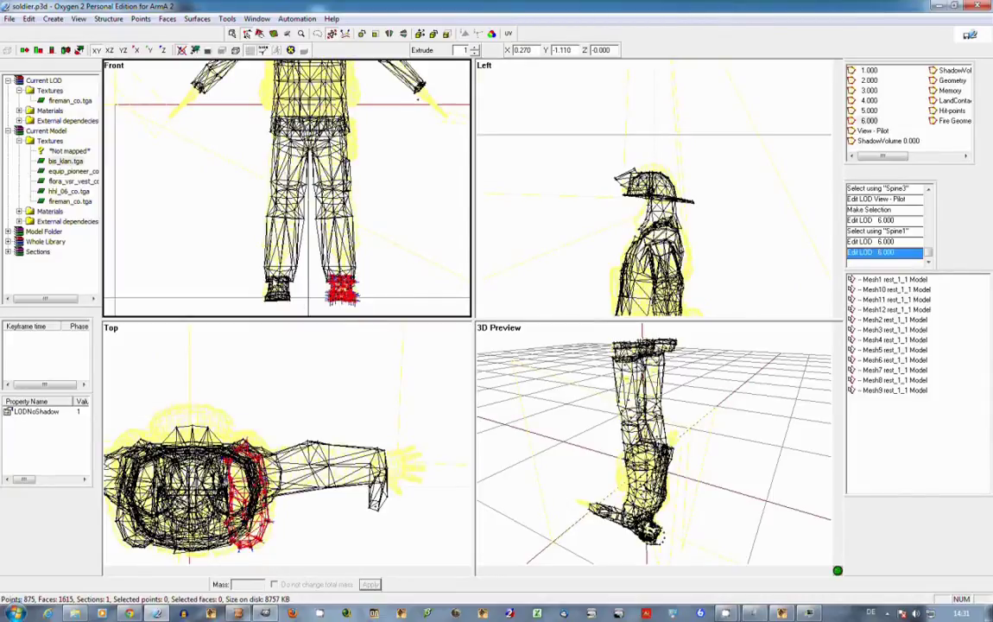
{"action": "left_click", "coordinate": [351, 297]}
{"action": "left_click_drag", "start_coordinate": [254, 267], "coordinate": [308, 312]}
{"action": "left_click", "coordinate": [293, 287]}
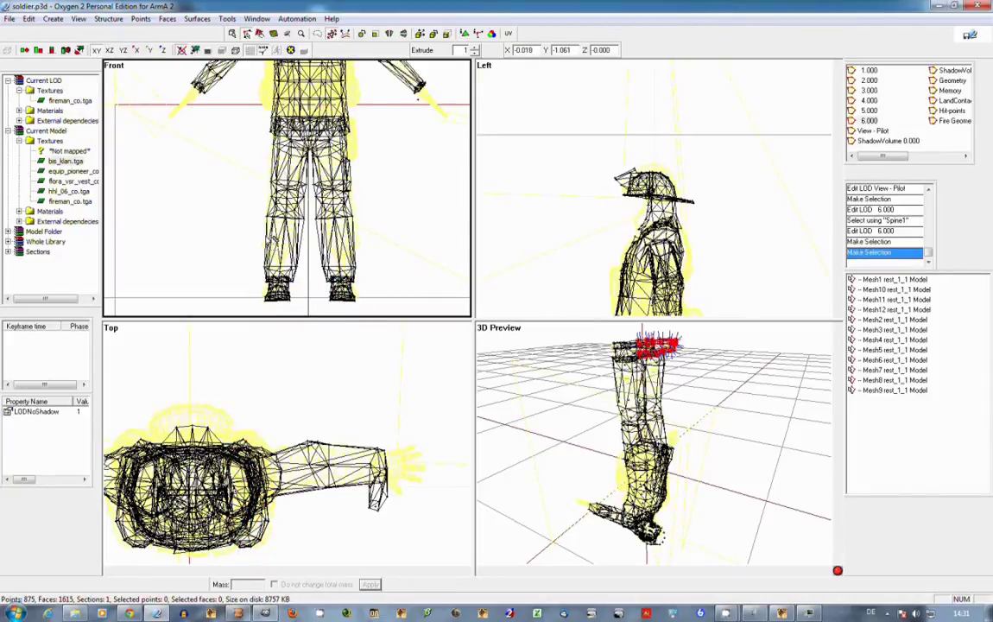
{"action": "double_click", "coordinate": [859, 72]}
{"action": "mouse_move", "coordinate": [871, 488]}
{"action": "left_mouse_down"}
{"action": "mouse_move", "coordinate": [963, 490]}
{"action": "mouse_move", "coordinate": [877, 492]}
{"action": "left_mouse_up"}
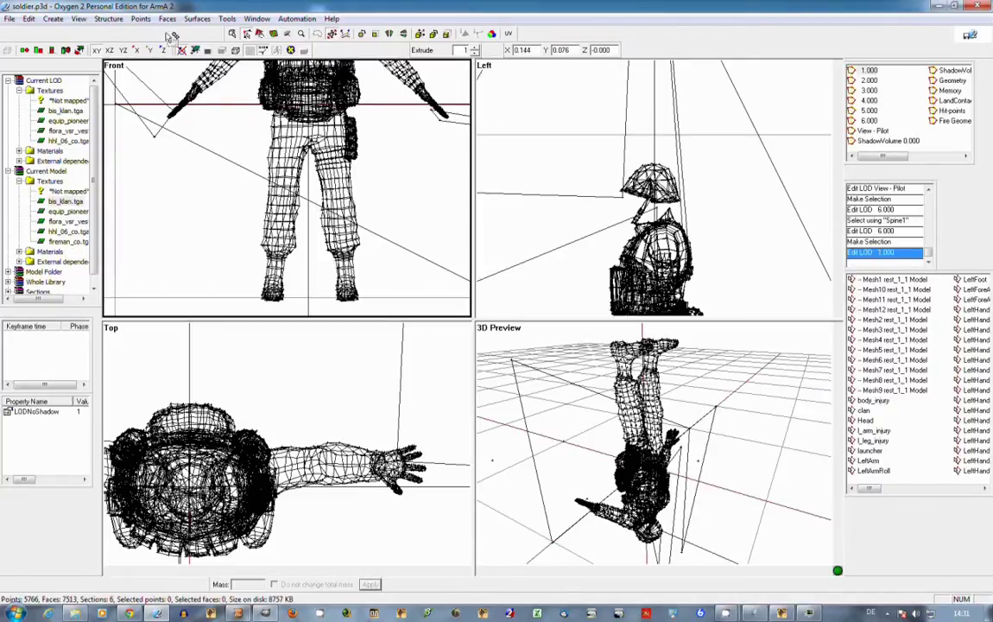
Hide the Resource Library, Animations and Named Properties windows to give the model views more room.
{"action": "left_click", "coordinate": [255, 19]}
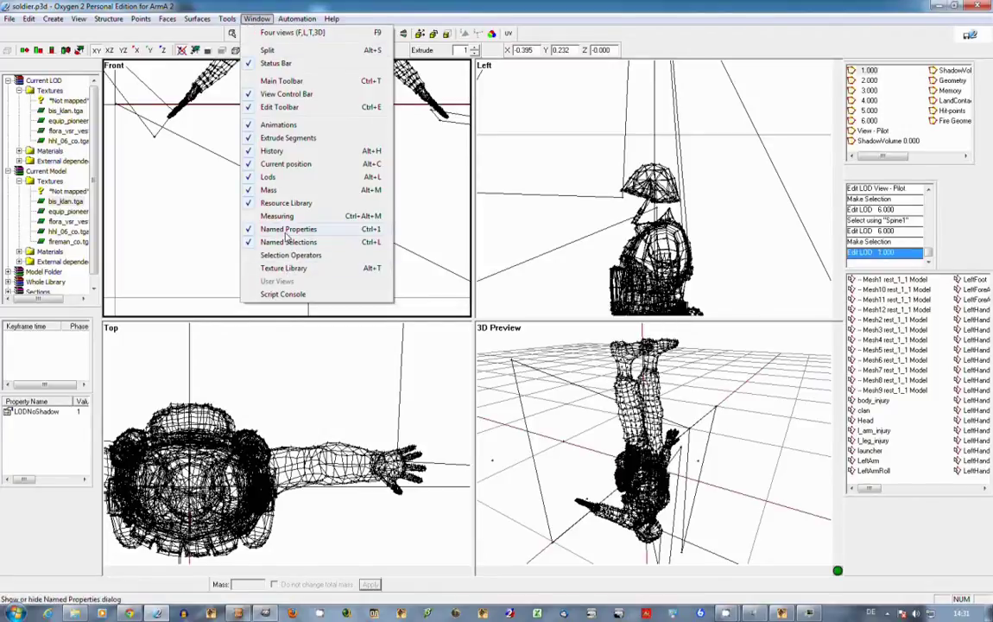
{"action": "left_click", "coordinate": [279, 203]}
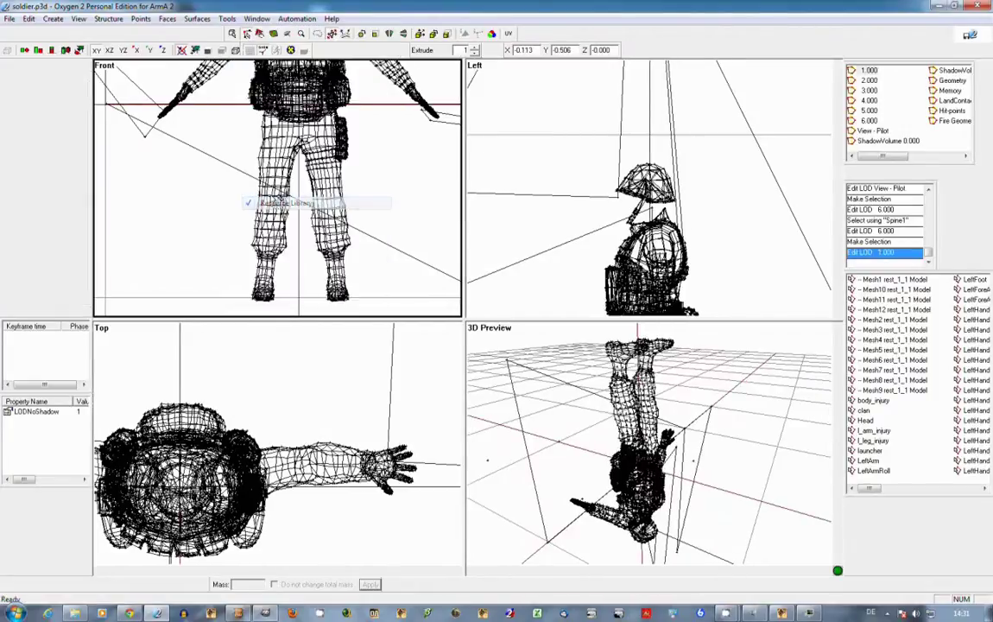
{"action": "left_click", "coordinate": [227, 19]}
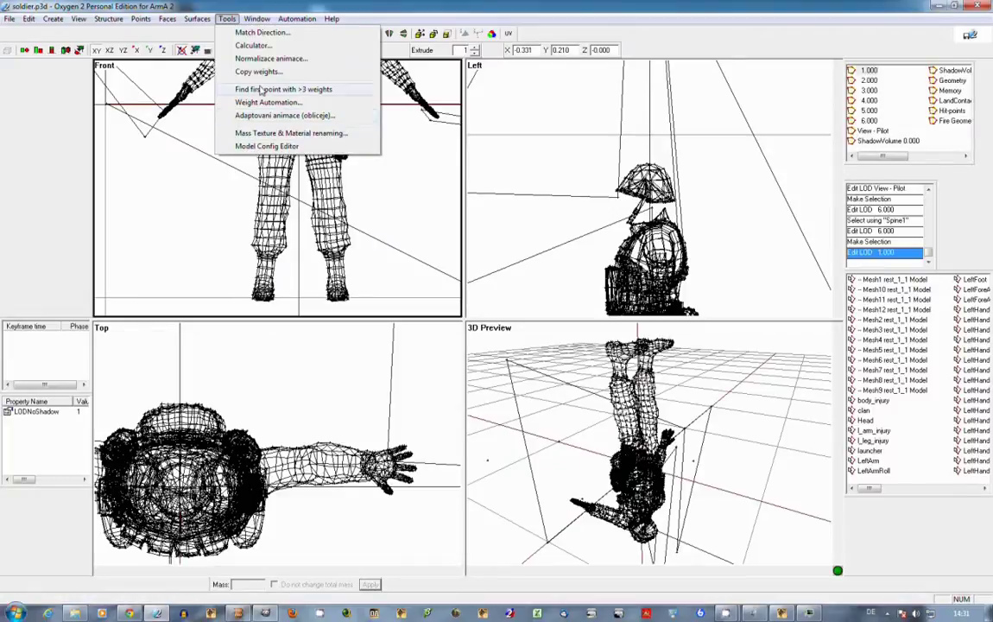
{"action": "mouse_move", "coordinate": [256, 19]}
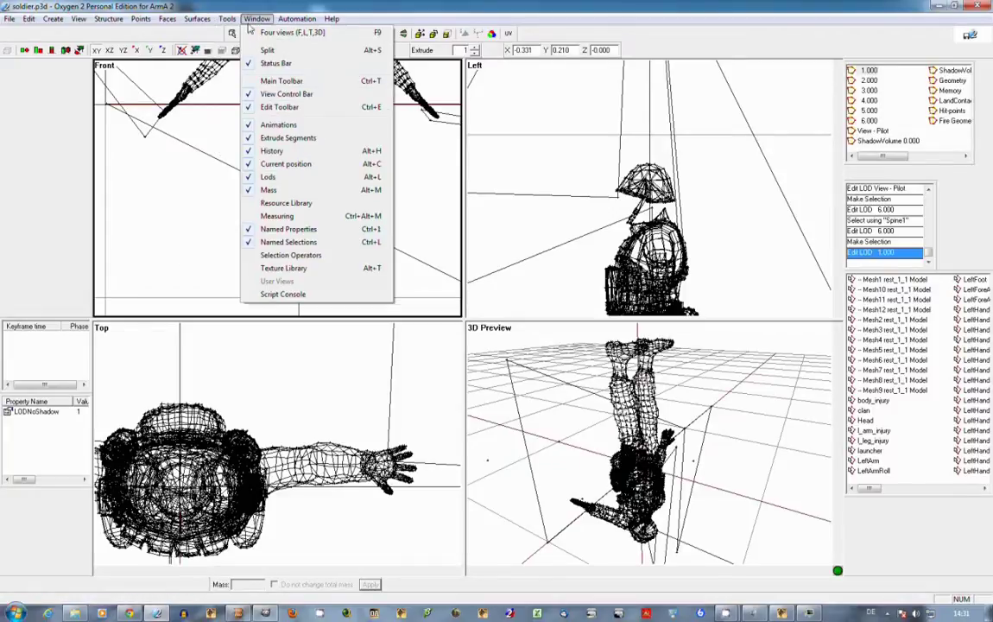
{"action": "left_click", "coordinate": [260, 124]}
{"action": "left_click", "coordinate": [257, 19]}
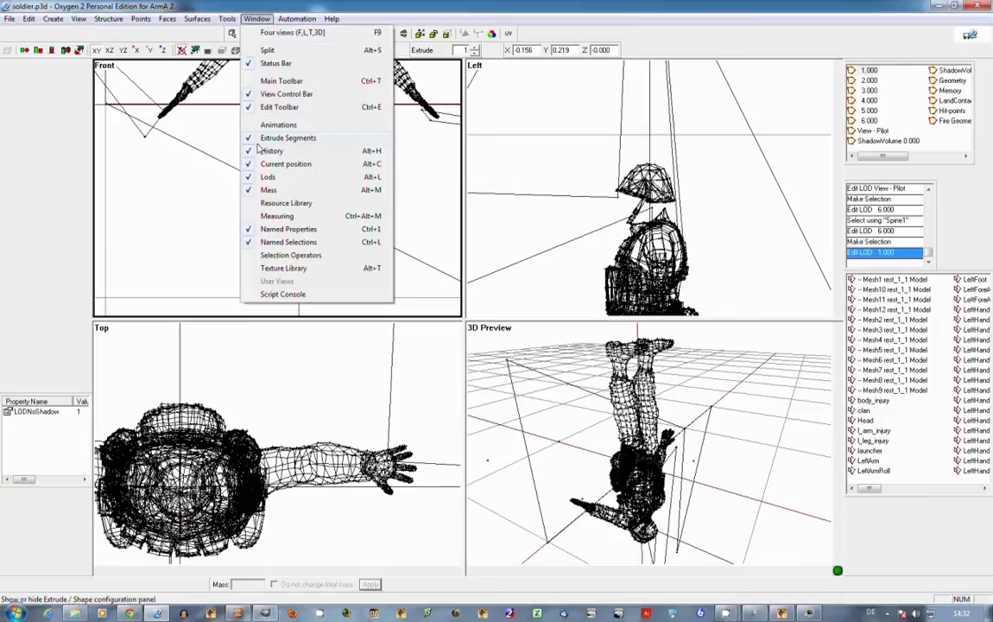
{"action": "left_click", "coordinate": [275, 231]}
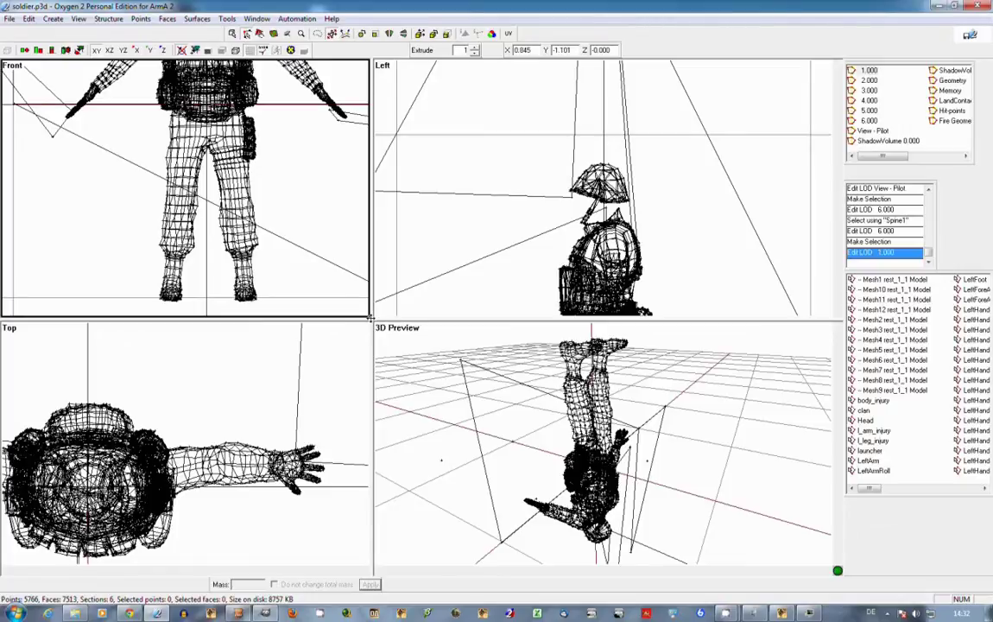
Start a second Oxygen 2 instance and arrange its empty window side by side with the soldier.p3d window.
{"action": "left_click_drag", "start_coordinate": [371, 318], "coordinate": [418, 305]}
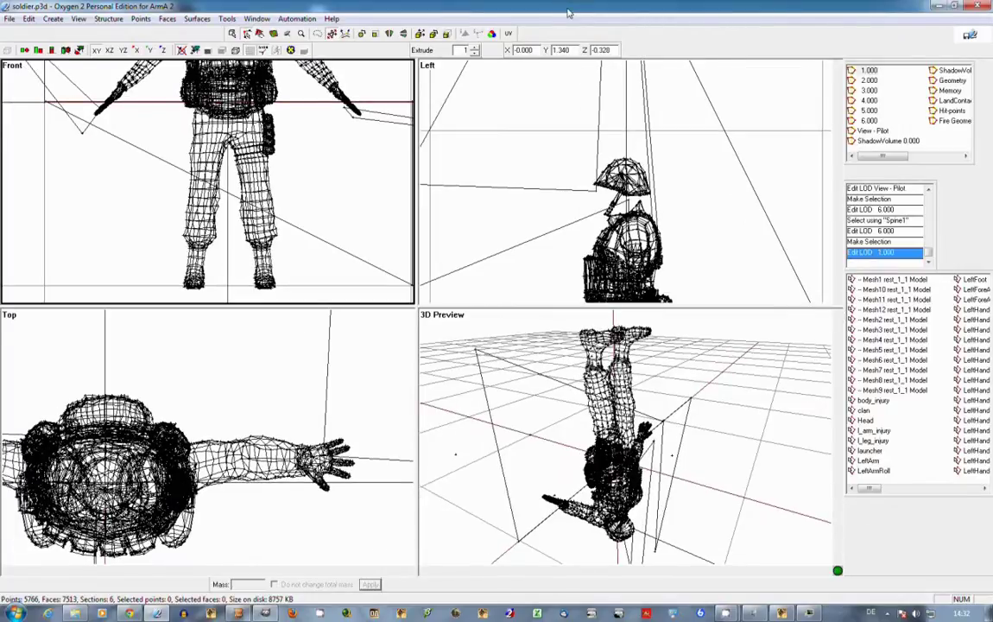
{"action": "left_click_drag", "start_coordinate": [549, 12], "coordinate": [2, 130]}
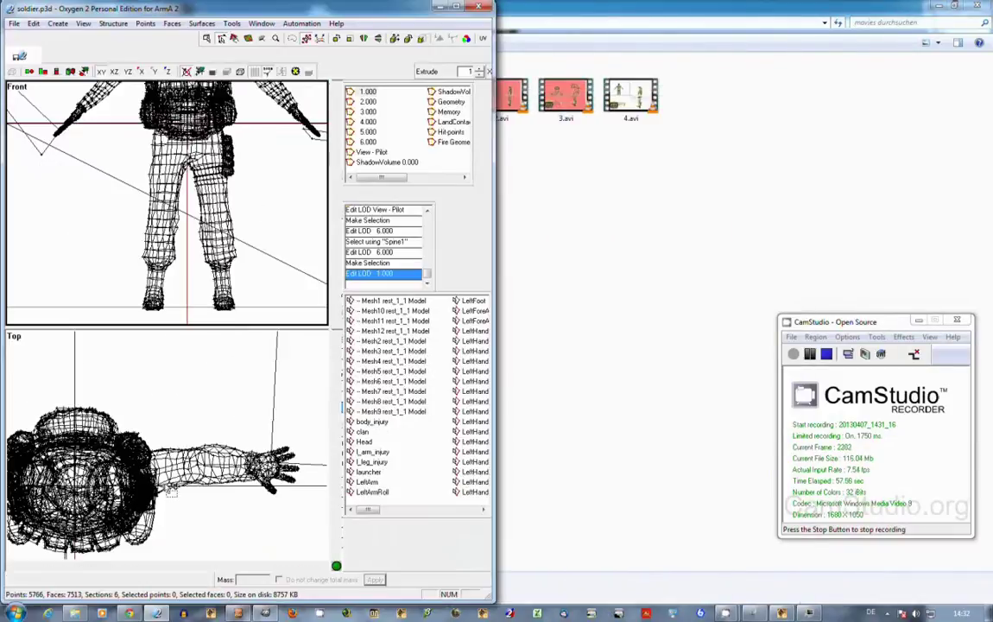
{"action": "right_click", "coordinate": [155, 614]}
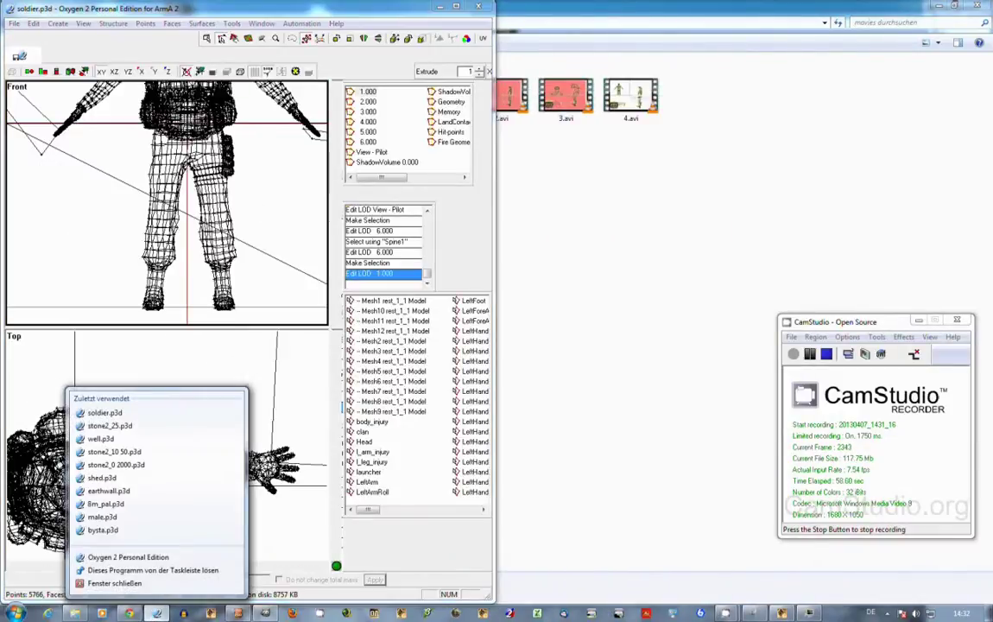
{"action": "left_click", "coordinate": [132, 561]}
{"action": "left_click_drag", "start_coordinate": [412, 6], "coordinate": [991, 172]}
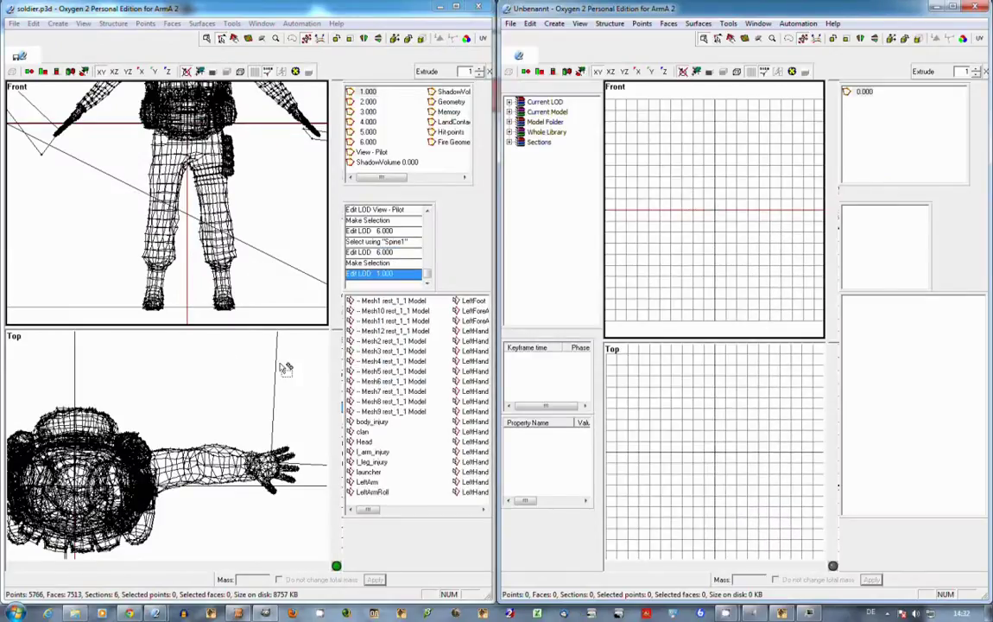
Frame the figure in the Front and Top views of the first window and show its LOD 6.000.
{"action": "left_click", "coordinate": [215, 285]}
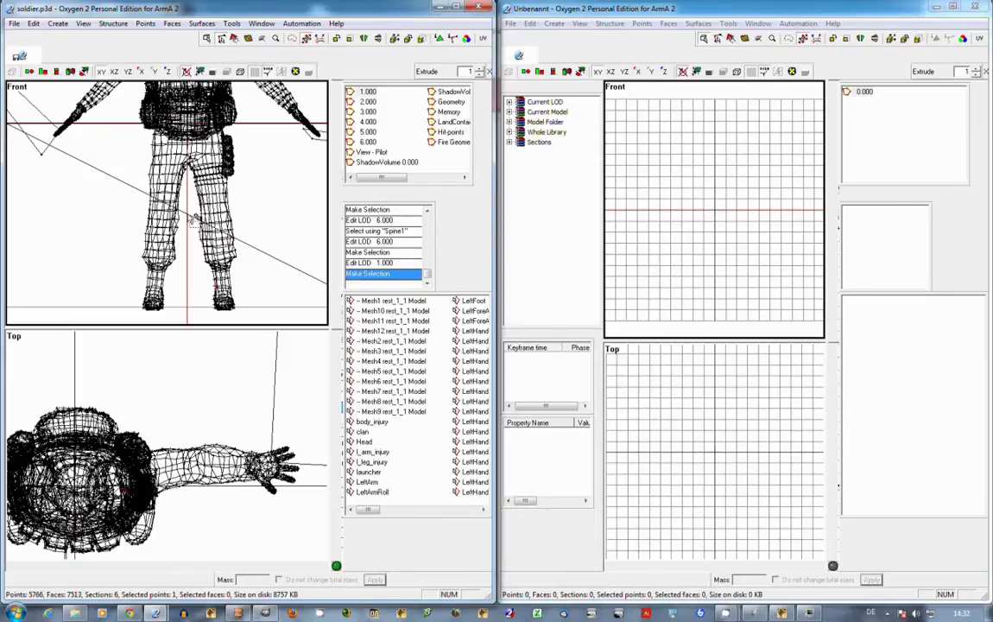
{"action": "left_click", "coordinate": [196, 220]}
{"action": "scroll", "coordinate": [193, 221], "scroll_direction": "up", "scroll_amount": 4}
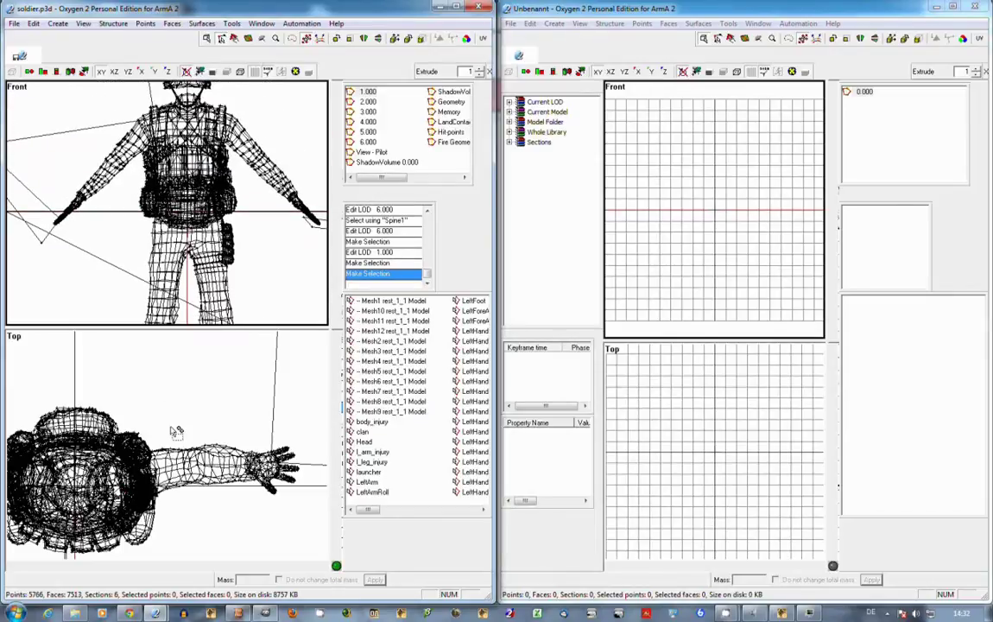
{"action": "left_click", "coordinate": [182, 392]}
{"action": "scroll", "coordinate": [179, 395], "scroll_direction": "down", "scroll_amount": 3}
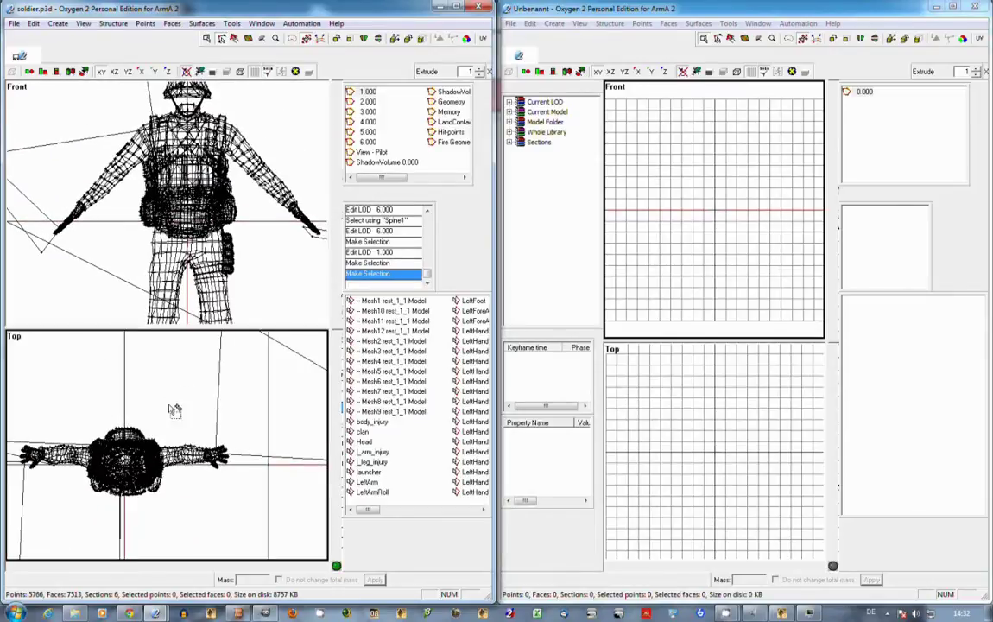
{"action": "scroll", "coordinate": [170, 409], "scroll_direction": "up", "scroll_amount": 2}
{"action": "scroll", "coordinate": [144, 418], "scroll_direction": "down", "scroll_amount": 1}
{"action": "left_click", "coordinate": [202, 236]}
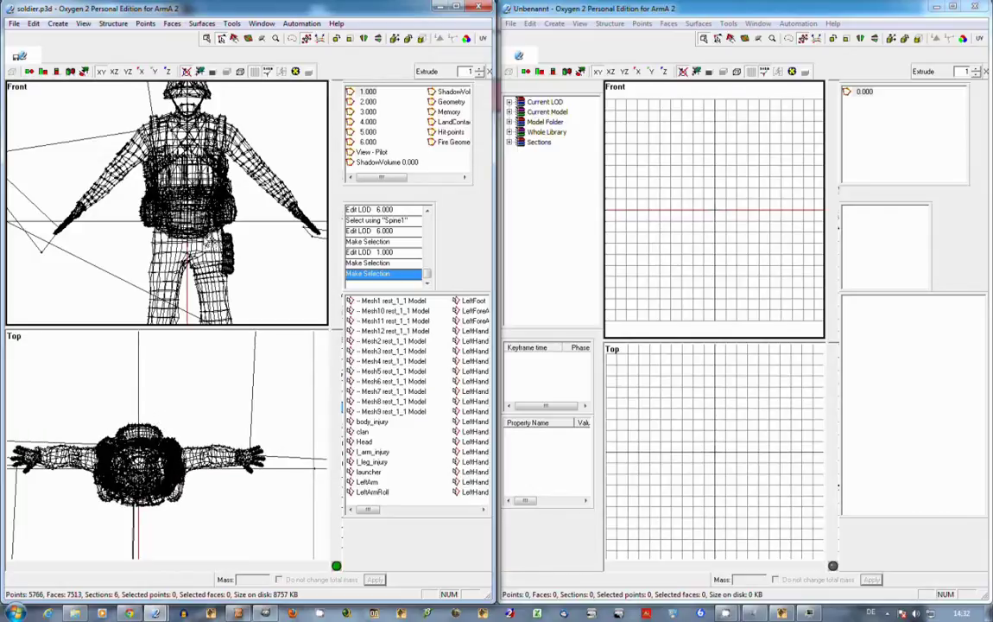
{"action": "scroll", "coordinate": [202, 237], "scroll_direction": "down", "scroll_amount": 2}
{"action": "scroll", "coordinate": [202, 236], "scroll_direction": "up", "scroll_amount": 1}
{"action": "scroll", "coordinate": [194, 246], "scroll_direction": "up", "scroll_amount": 1}
{"action": "scroll", "coordinate": [195, 245], "scroll_direction": "down", "scroll_amount": 2}
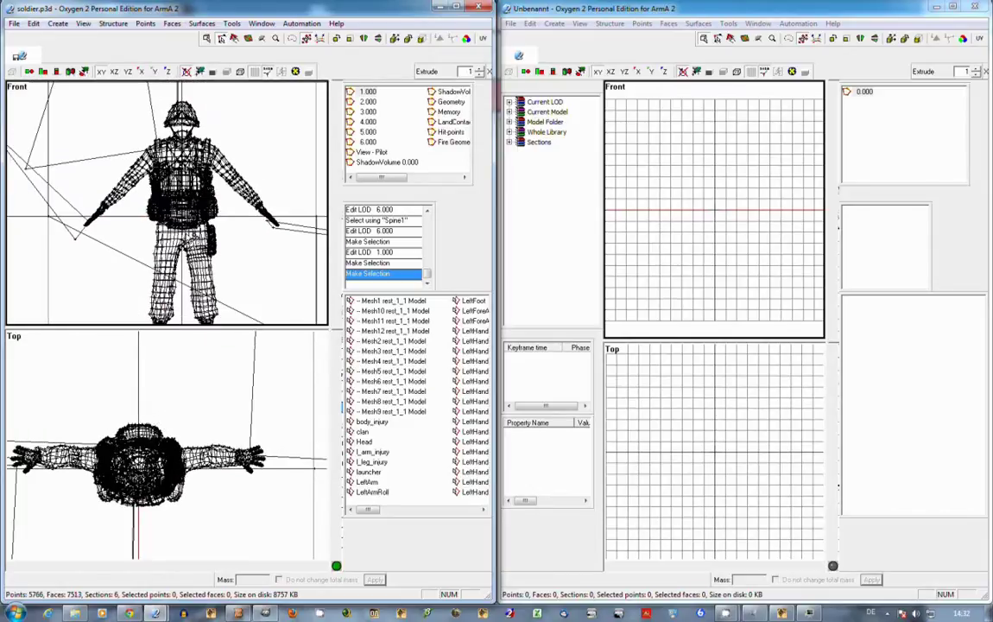
{"action": "scroll", "coordinate": [193, 243], "scroll_direction": "up", "scroll_amount": 1}
{"action": "left_click", "coordinate": [368, 142]}
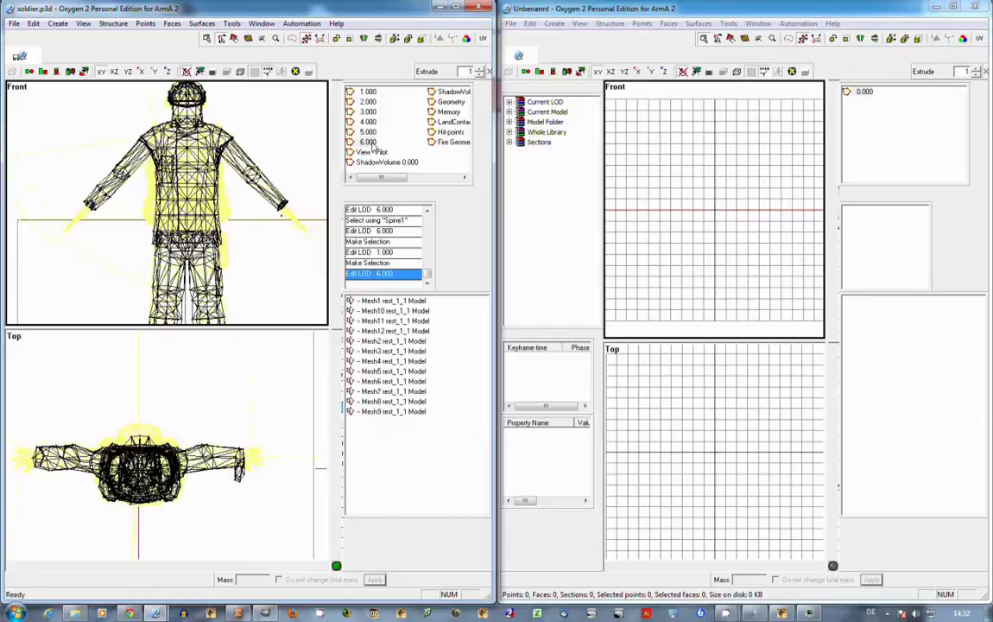
Open soldier.p3d from the Examples folder in the second, empty window.
{"action": "left_click", "coordinate": [725, 167]}
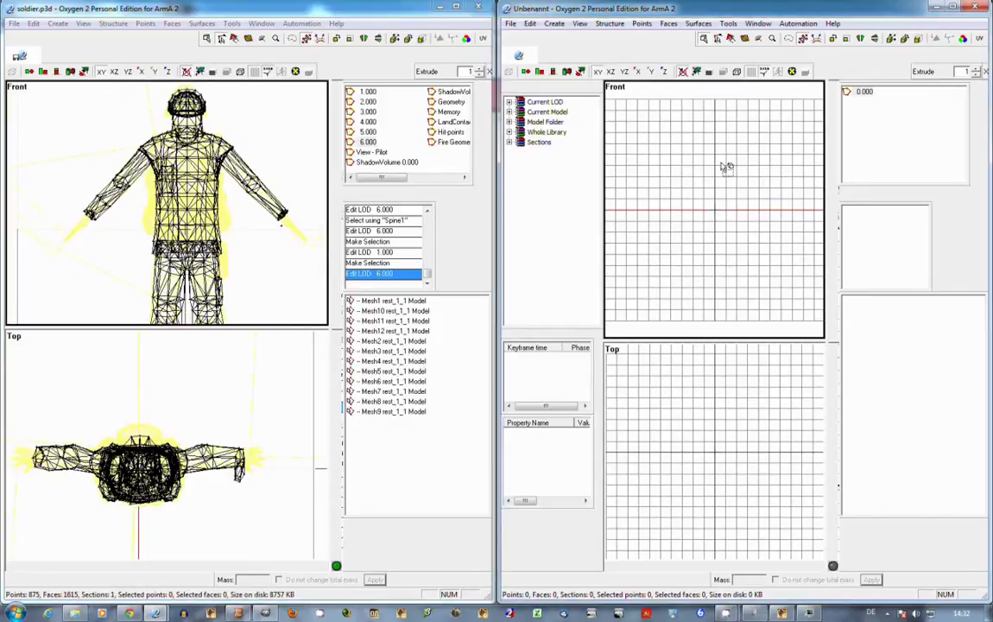
{"action": "left_click", "coordinate": [511, 24]}
{"action": "left_click", "coordinate": [530, 55]}
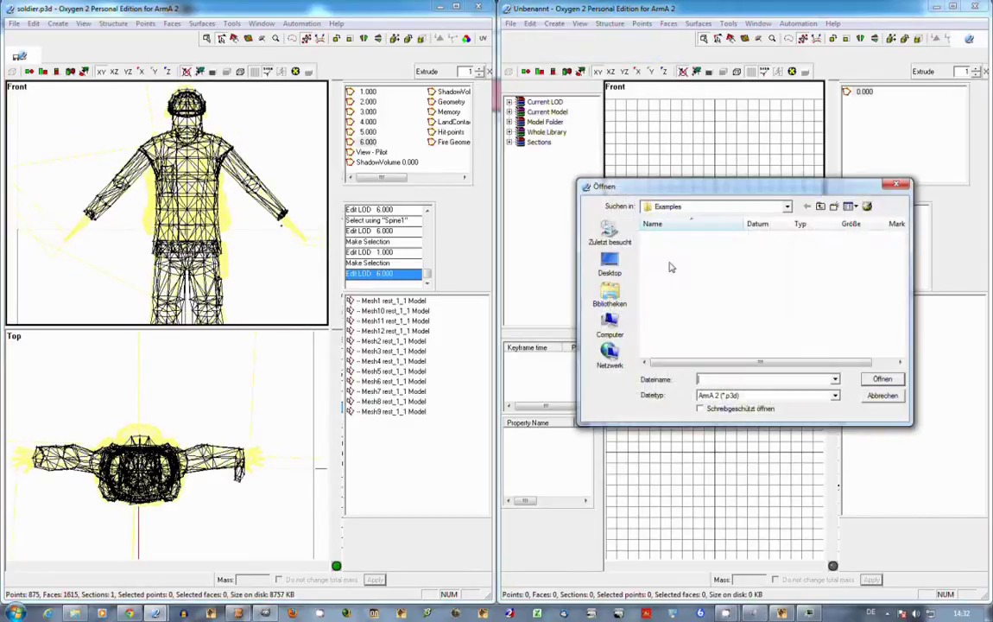
{"action": "double_click", "coordinate": [661, 269]}
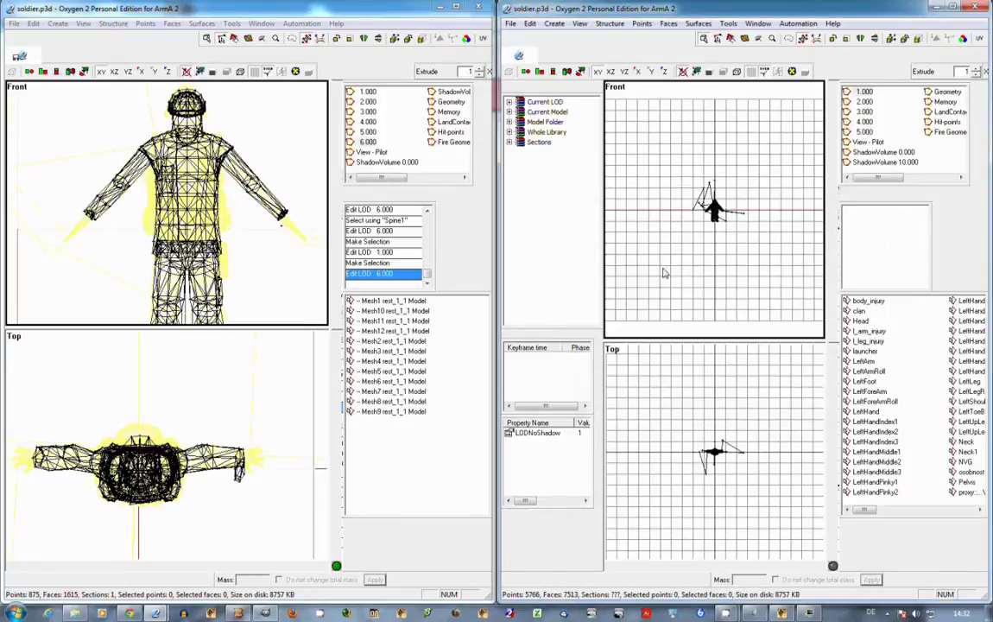
Compare the torso and legs of the fireman mesh with the soldier mesh in the two Front views.
{"action": "scroll", "coordinate": [714, 222], "scroll_direction": "up", "scroll_amount": 10}
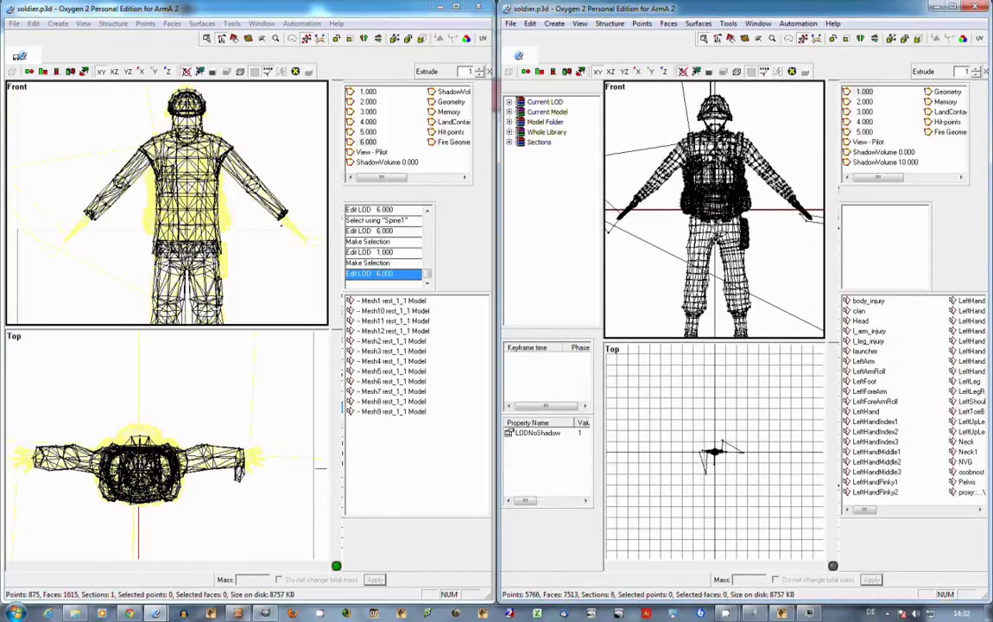
{"action": "scroll", "coordinate": [259, 214], "scroll_direction": "up", "scroll_amount": 5}
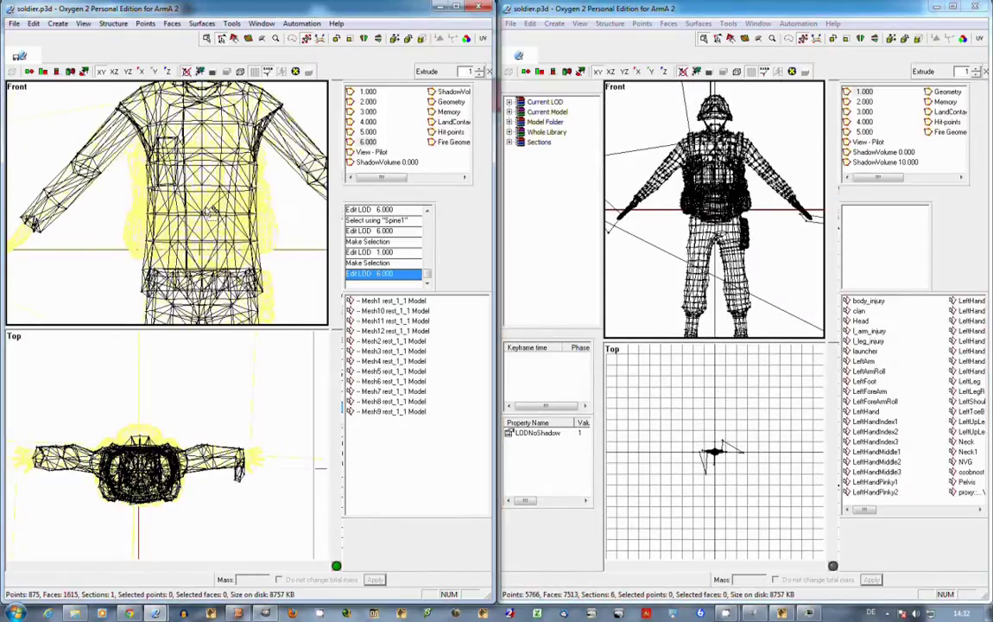
{"action": "scroll", "coordinate": [699, 209], "scroll_direction": "up", "scroll_amount": 4}
{"action": "left_click", "coordinate": [696, 206]}
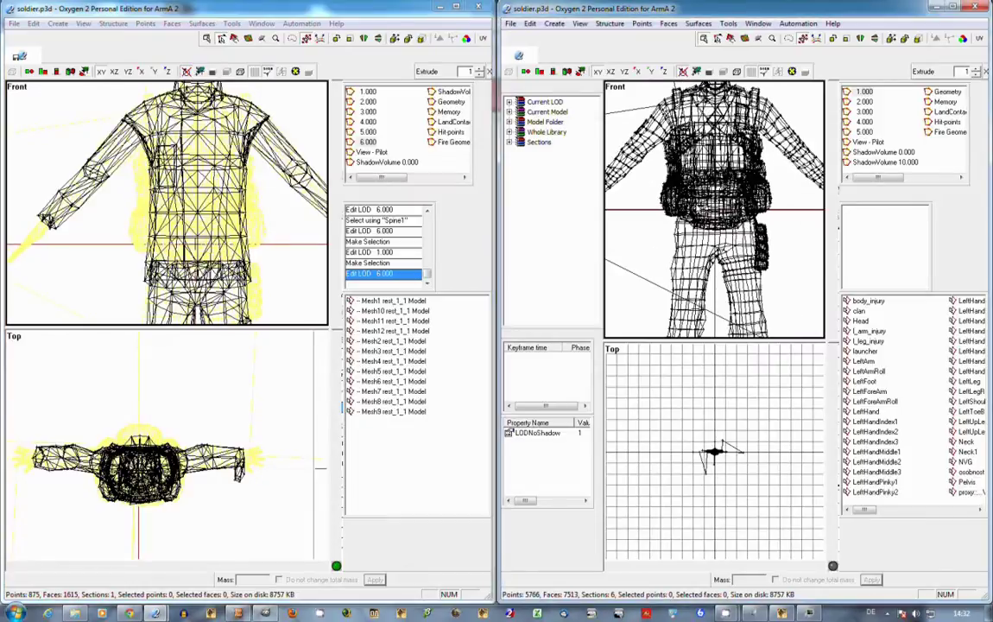
{"action": "key", "text": "Down"}
{"action": "left_click", "coordinate": [273, 245]}
{"action": "key", "text": "Down"}
{"action": "scroll", "coordinate": [273, 244], "scroll_direction": "down", "scroll_amount": 1}
{"action": "key", "text": "Down"}
{"action": "key", "text": "Down"}
{"action": "key", "text": "Down"}
{"action": "key", "text": "Down"}
{"action": "key", "text": "Down"}
{"action": "key", "text": "Down"}
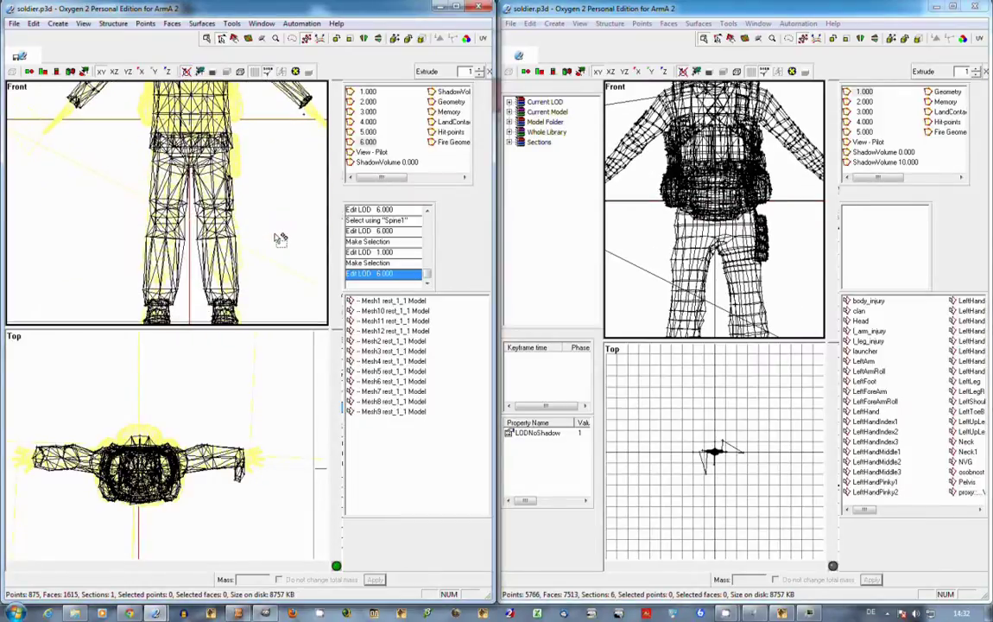
Find the Spine selections among the named selections of the soldier in the second window.
{"action": "left_click_drag", "start_coordinate": [863, 515], "coordinate": [935, 513]}
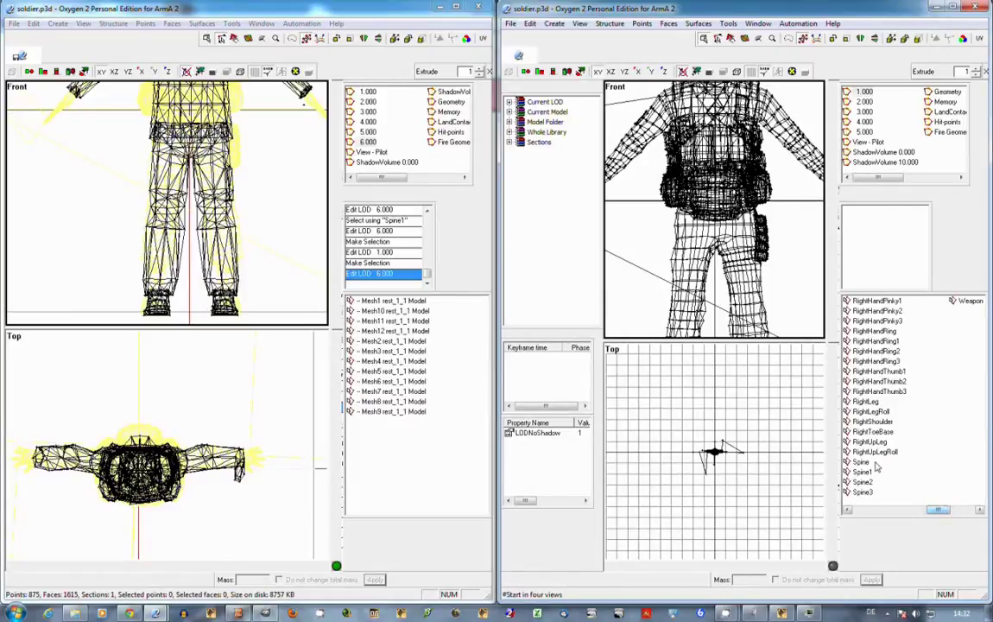